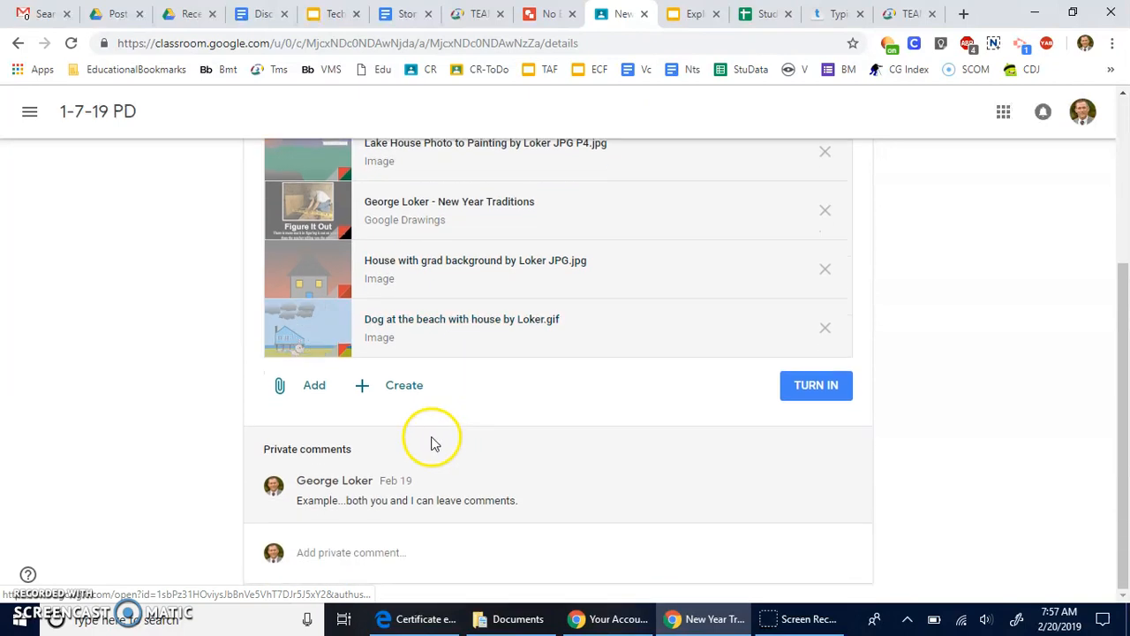
Step: Create a new Google Drawings file as an attachment to the assignment and open it
click(399, 392)
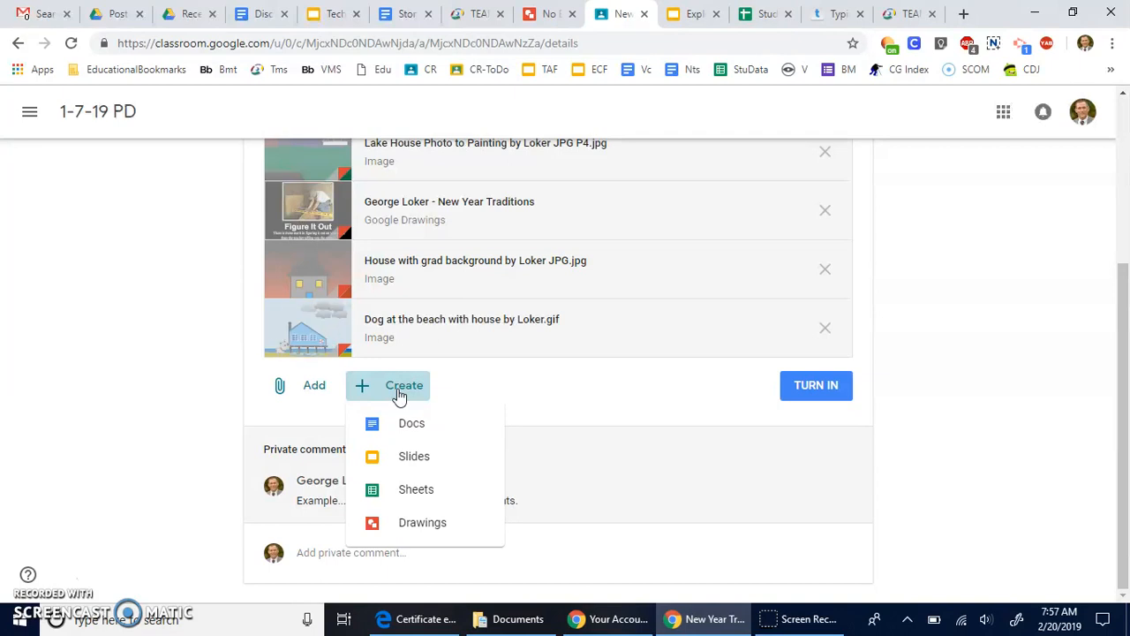
click(414, 530)
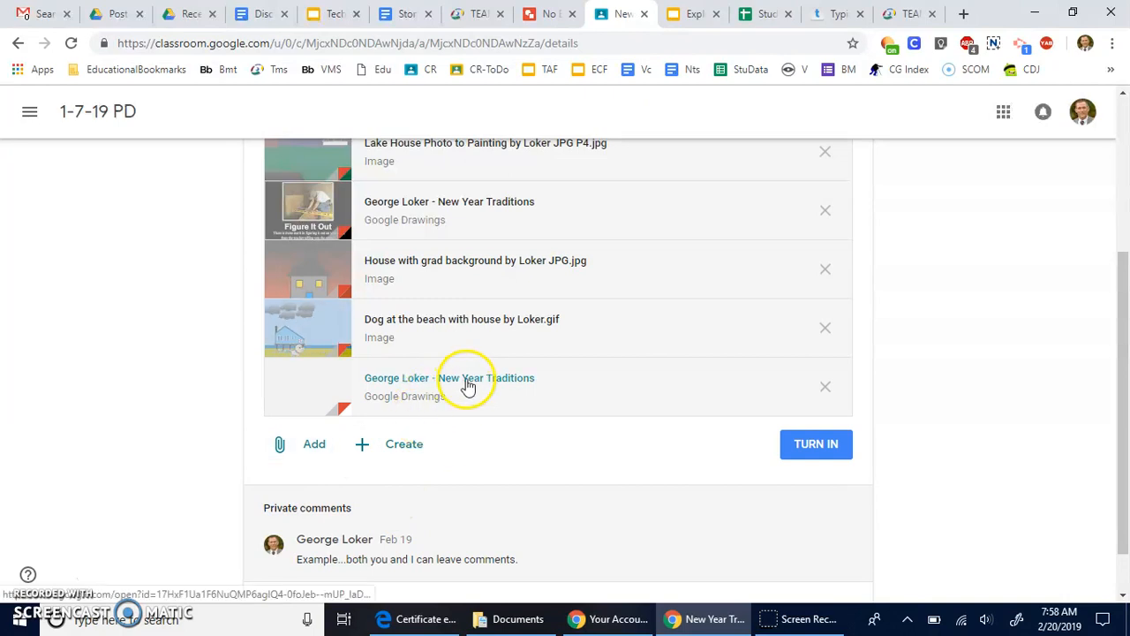
click(468, 380)
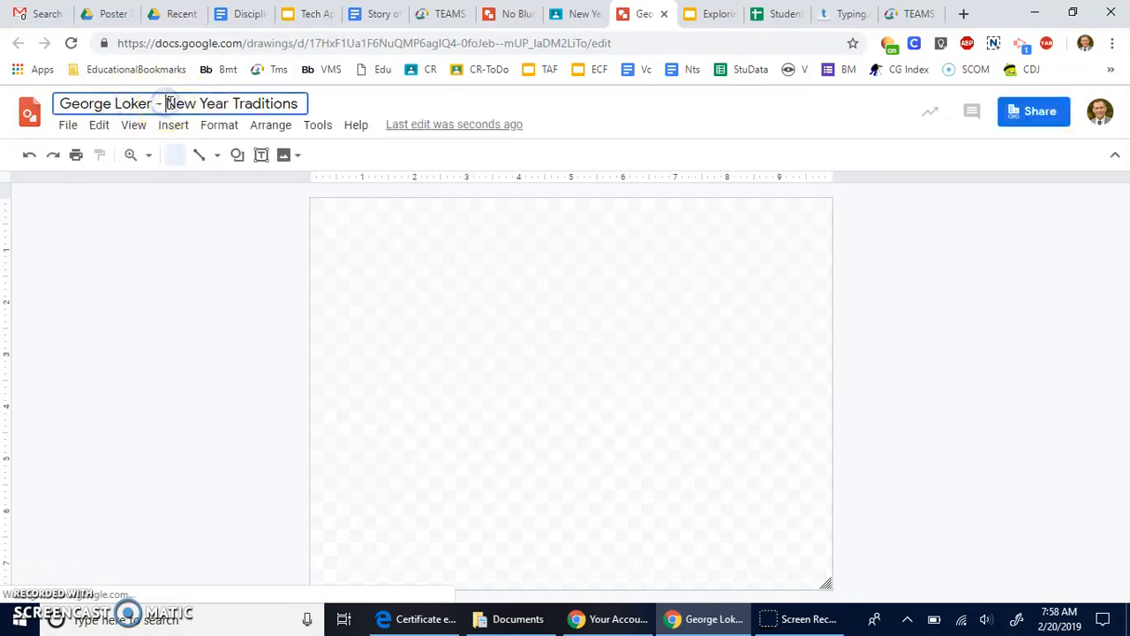
Step: Rename the drawing, keeping the person's name at the start and replacing the rest with "Poster 2 - Headphones"
drag(164, 103, 294, 103)
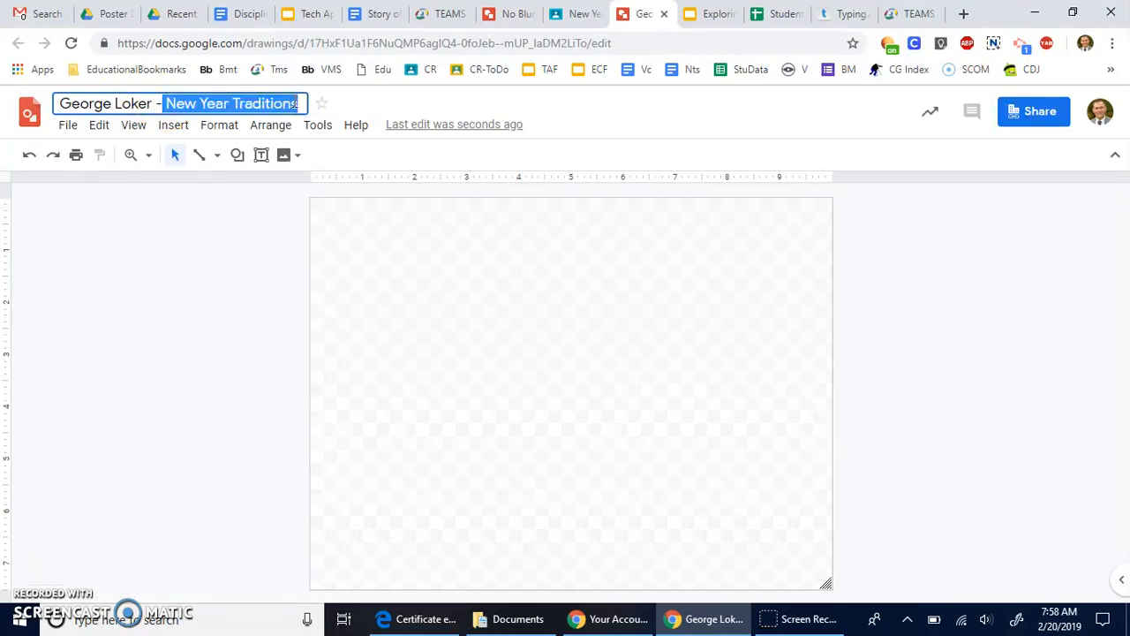
text(Poster 2)
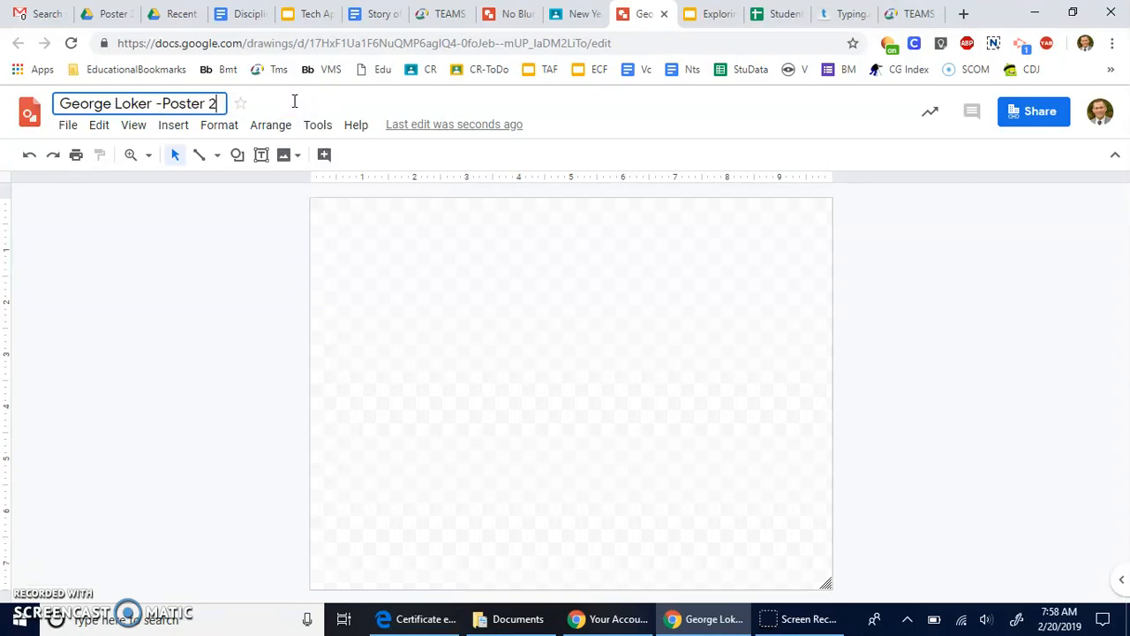
text( -)
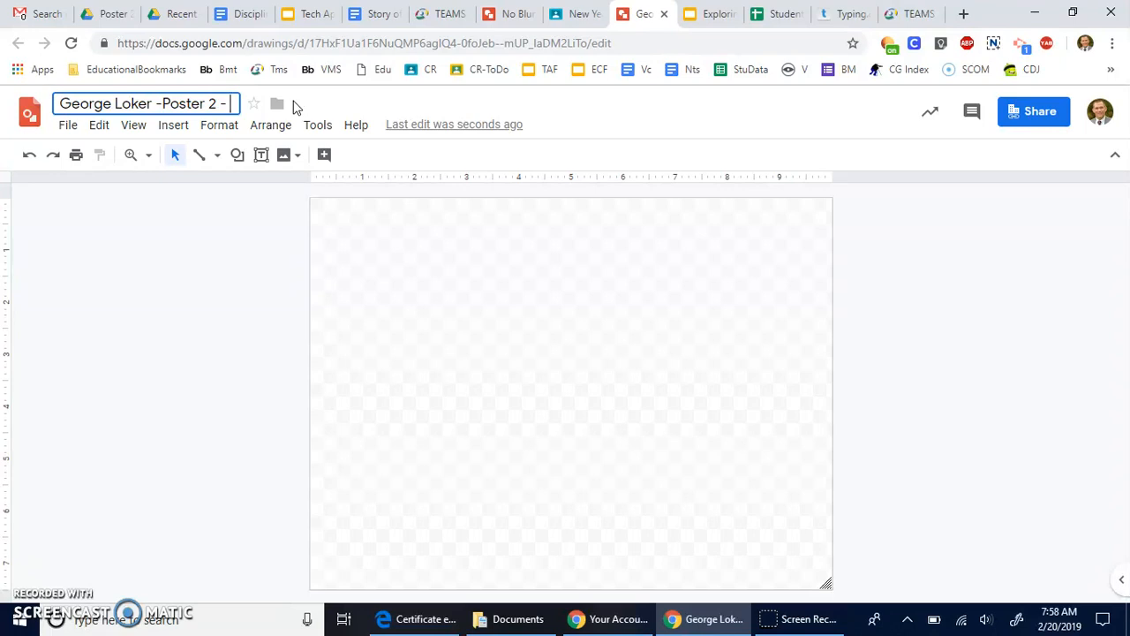
text(Headphones)
key(Return)
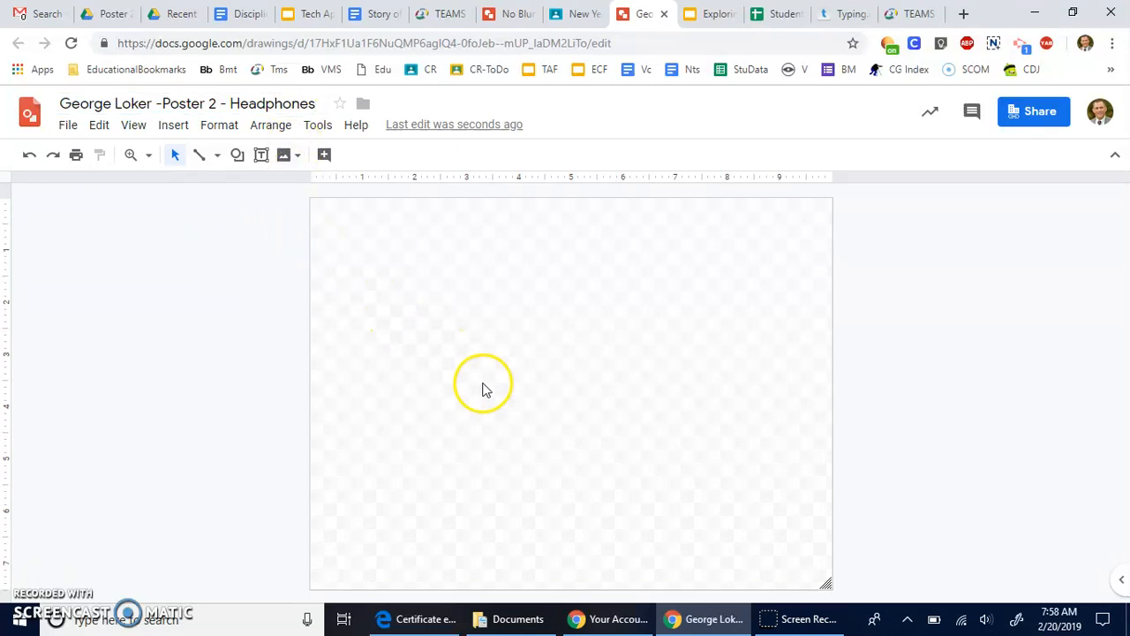
Step: Set the drawing's page size to a custom 11 x 8.5 inches and apply it
click(73, 129)
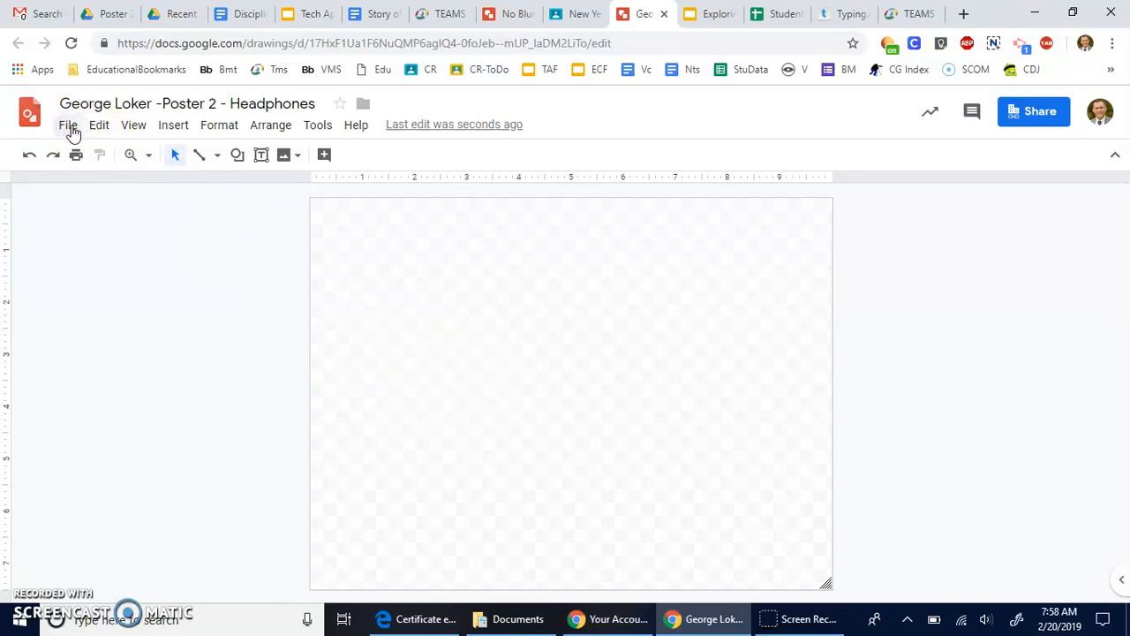
click(71, 129)
click(69, 131)
click(71, 131)
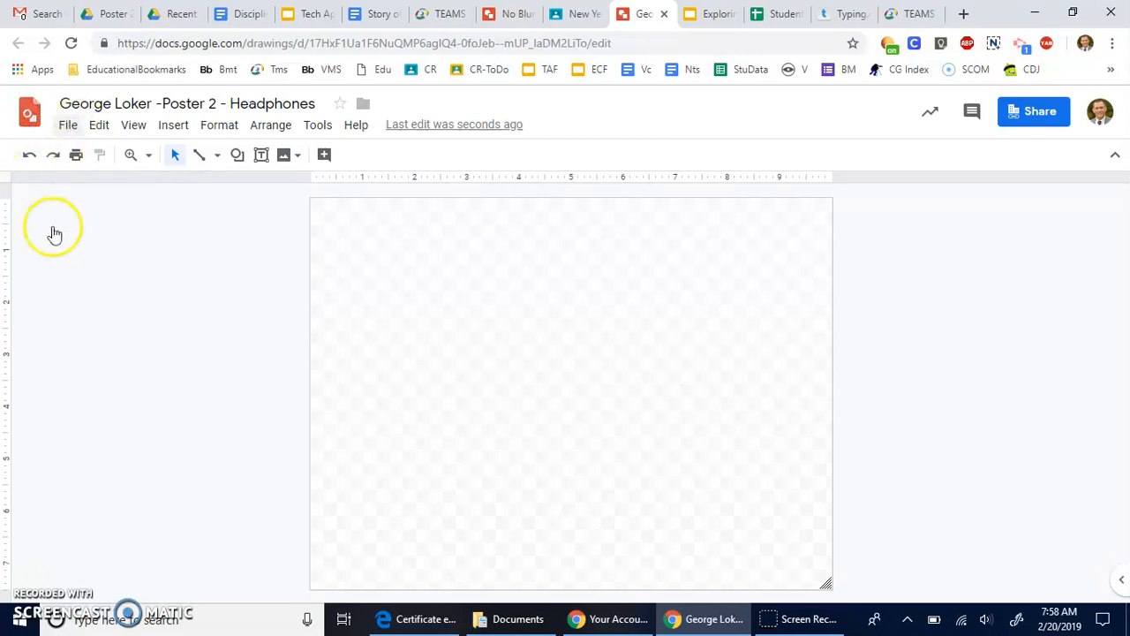
click(68, 127)
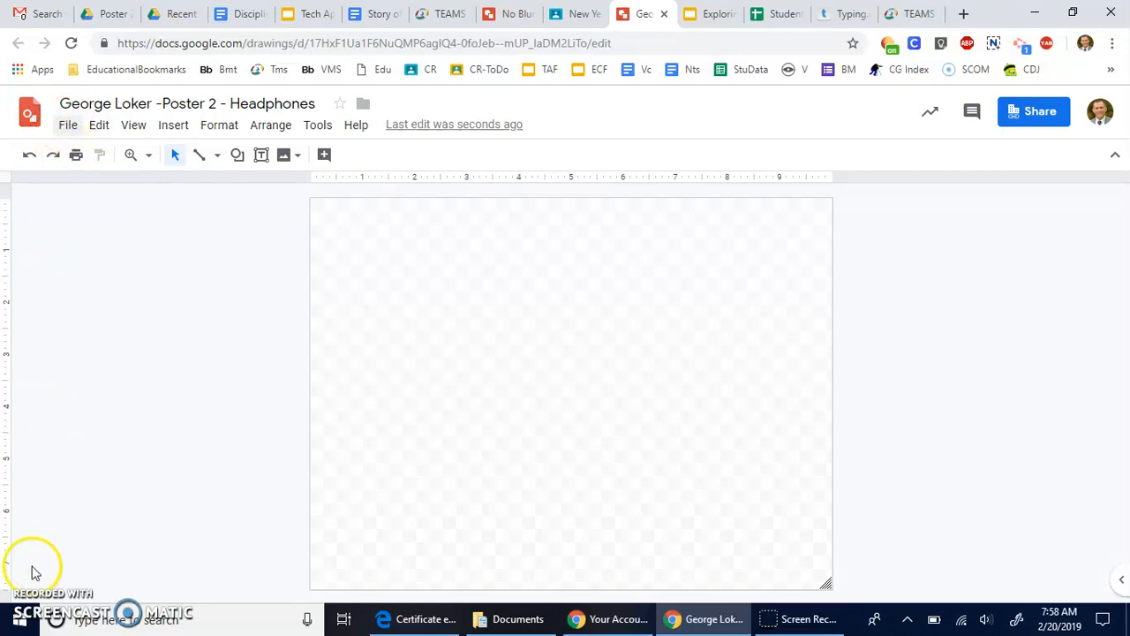
scroll(123, 543, down, 1)
click(109, 541)
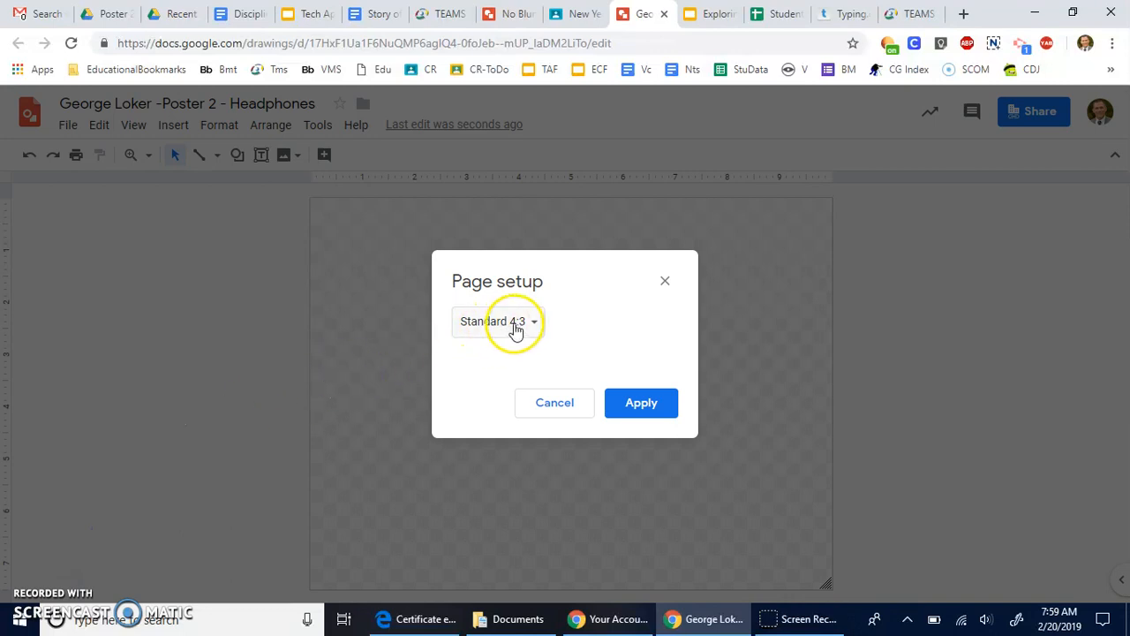
click(538, 324)
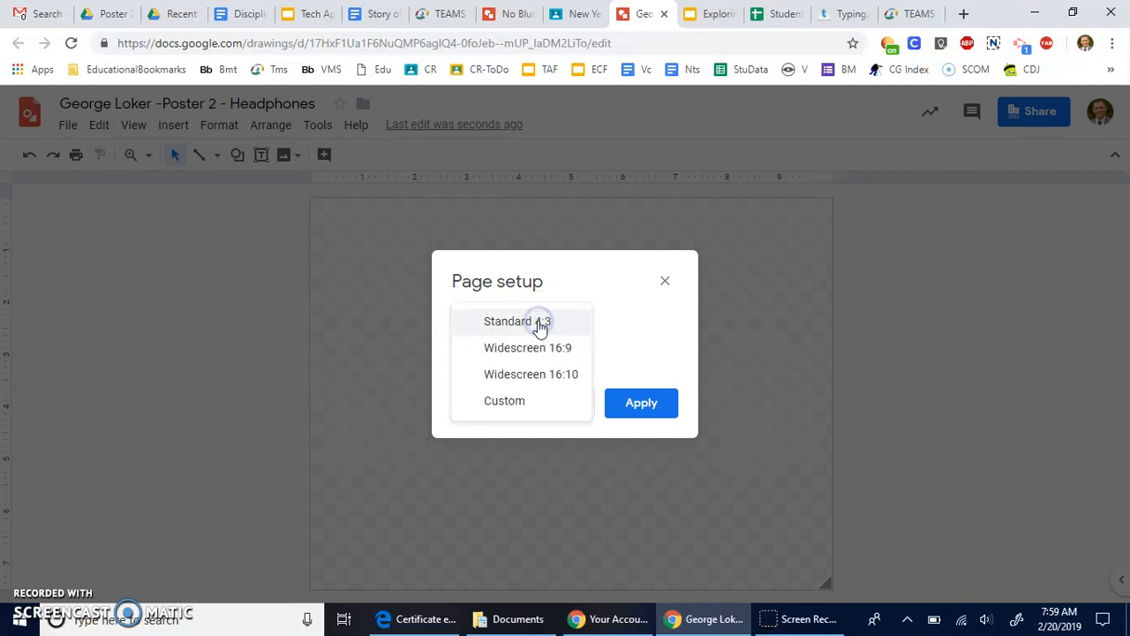
click(566, 324)
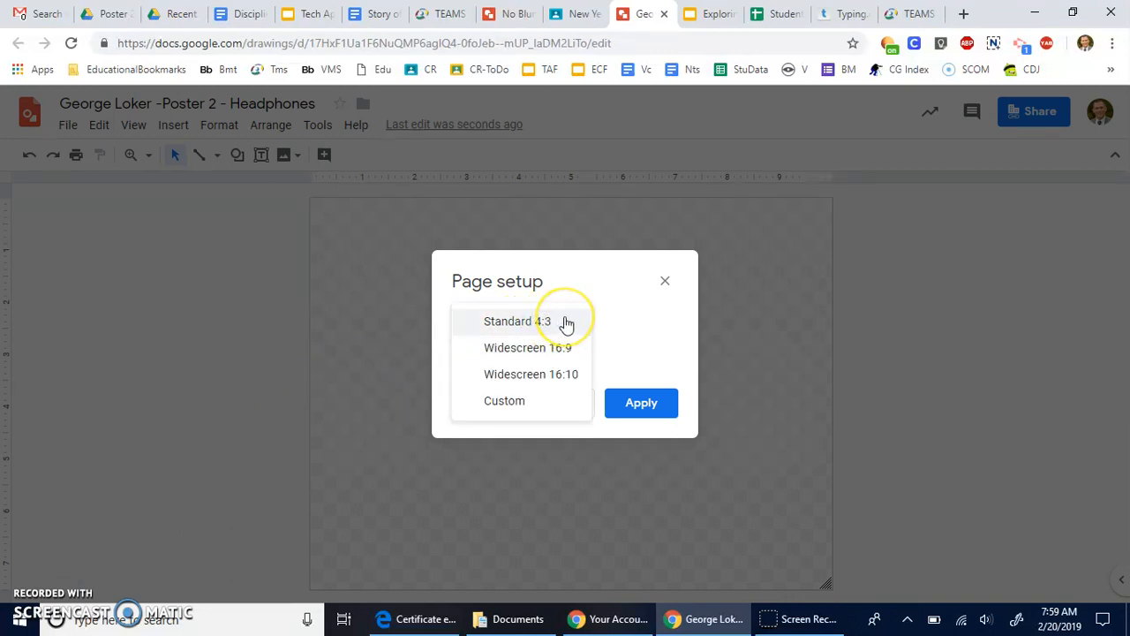
click(536, 401)
click(481, 370)
drag(492, 367, 427, 366)
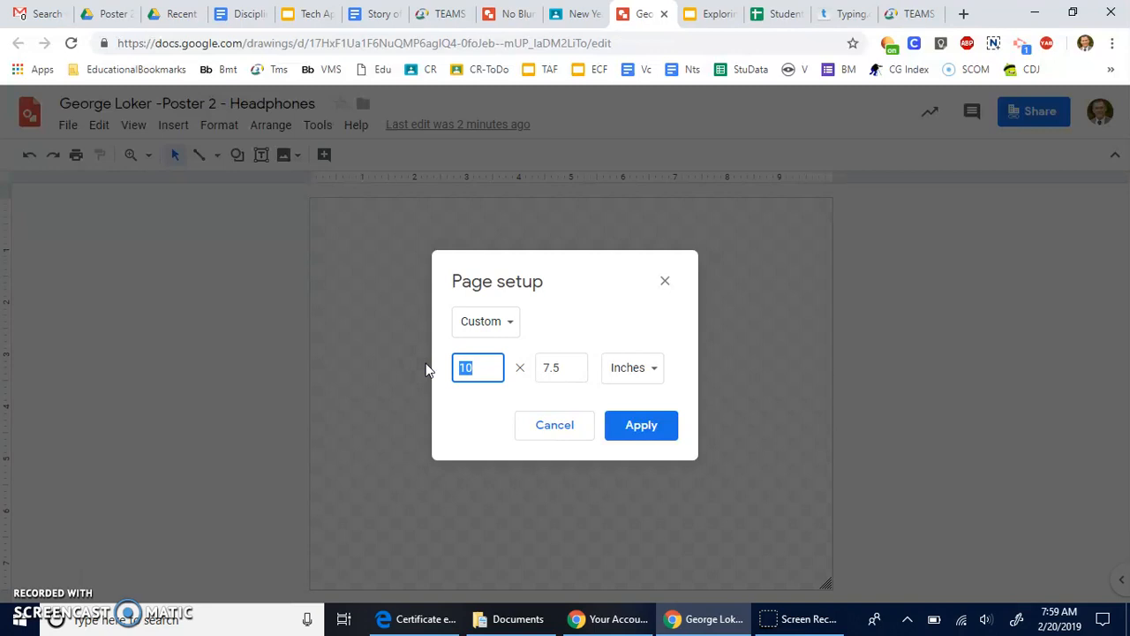
drag(565, 365, 535, 371)
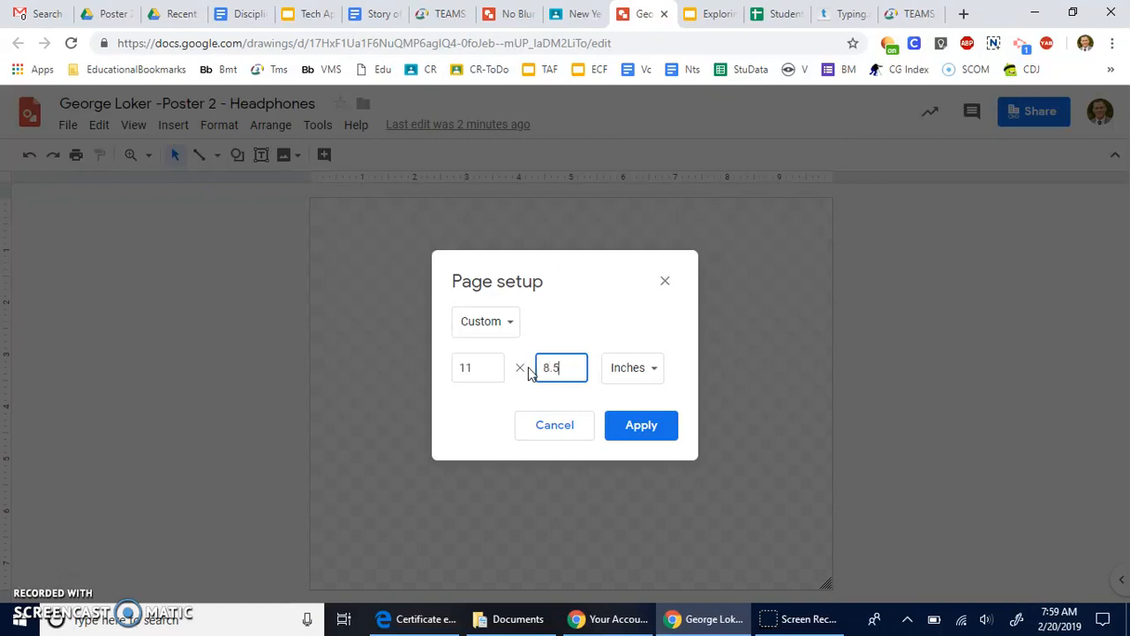
click(630, 426)
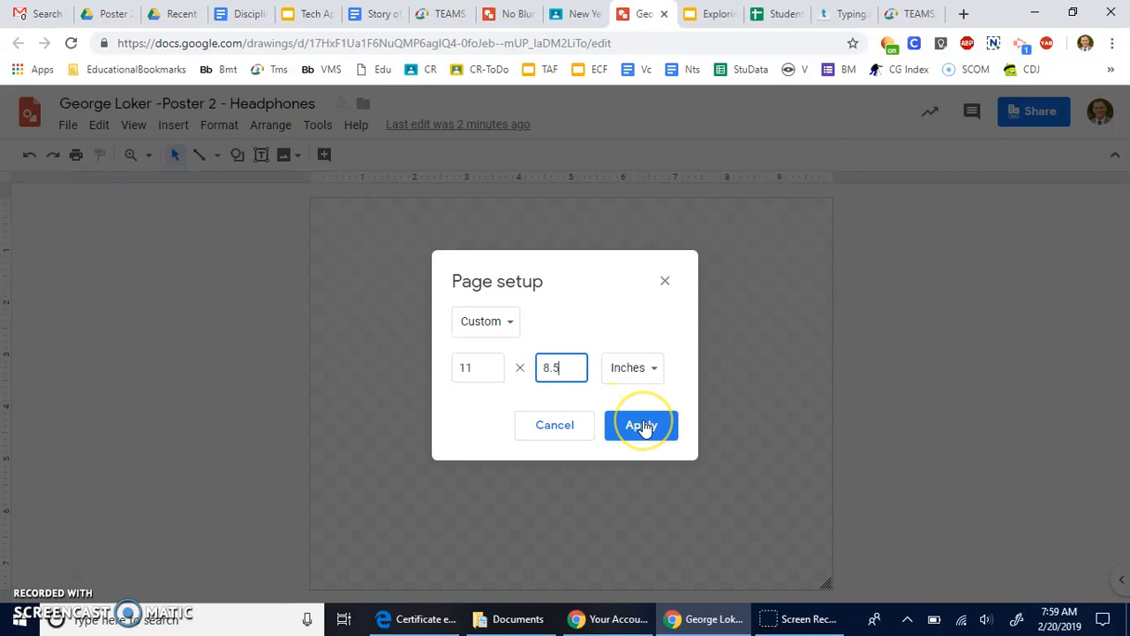
click(644, 426)
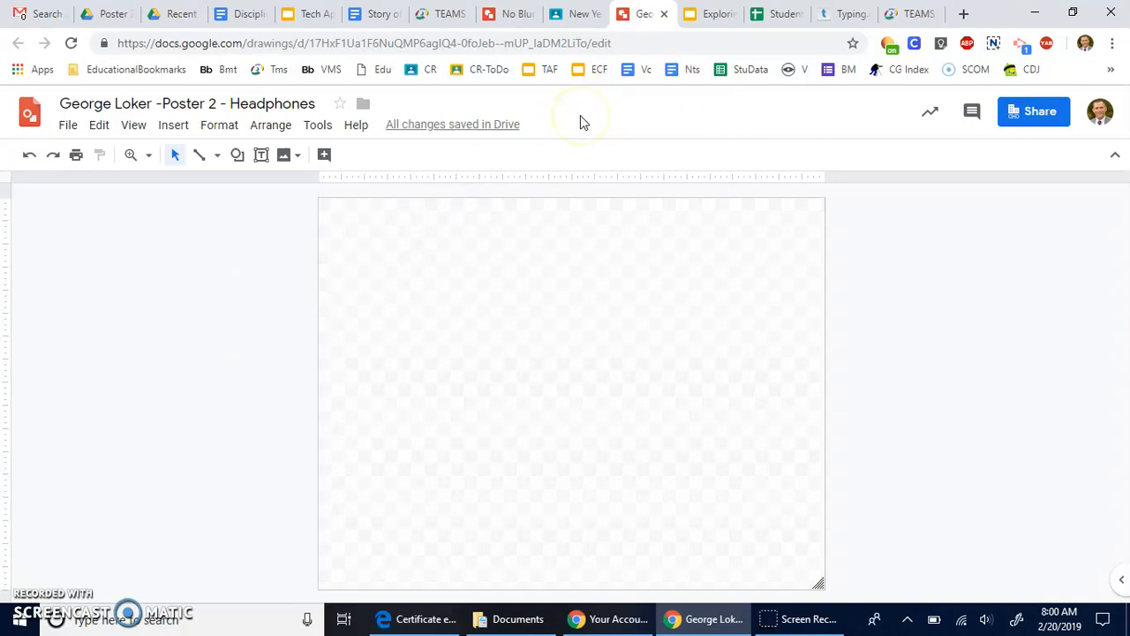
Step: Try to search the web for "headphones" in a new browser tab
click(963, 16)
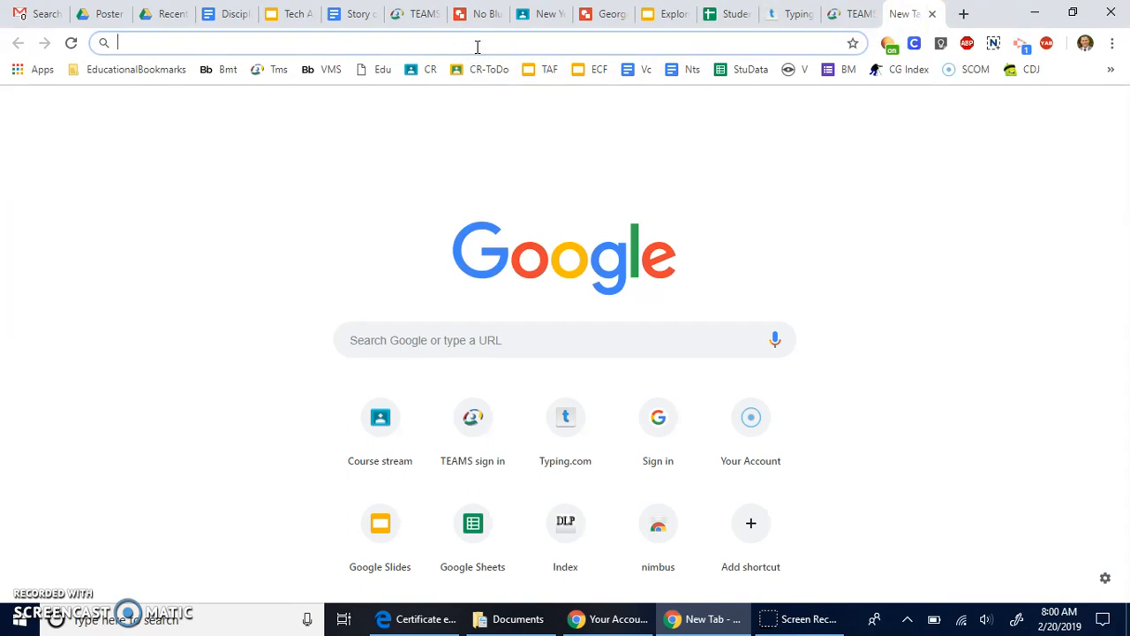
click(477, 46)
text(headphone)
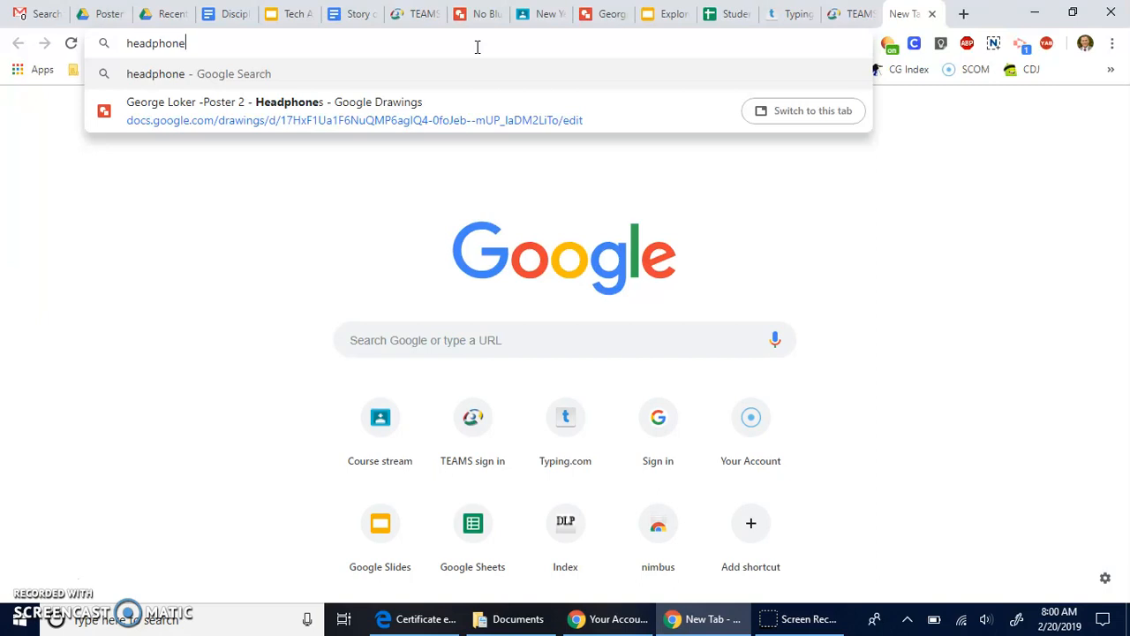
text(s)
key(Return)
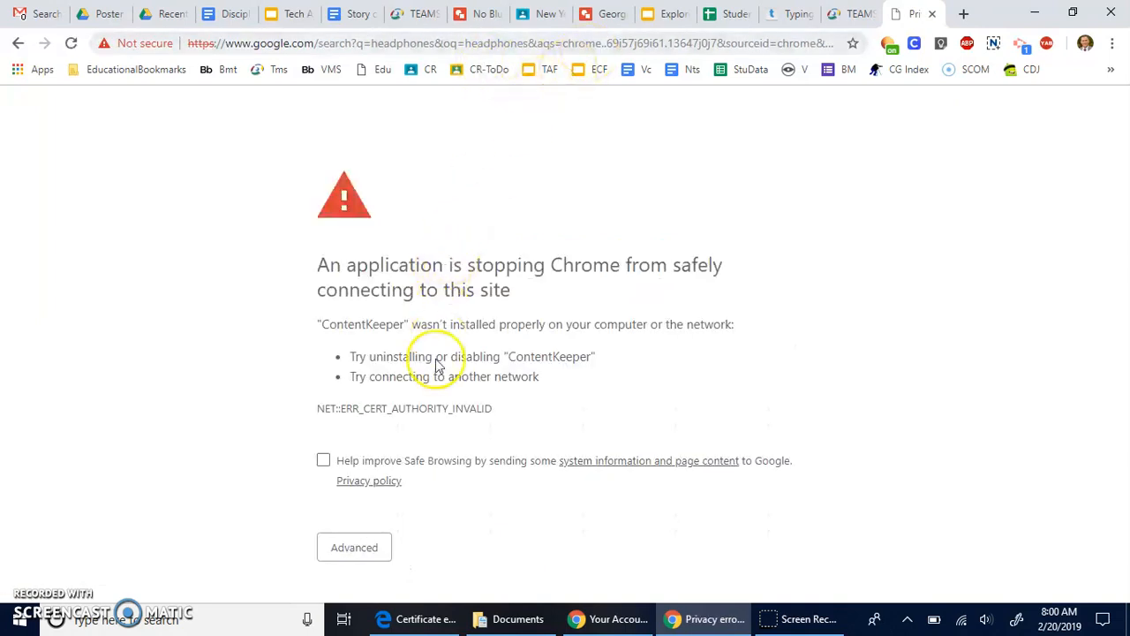
Step: Try to open images.google.com in the same browser tab
click(254, 44)
text(imag)
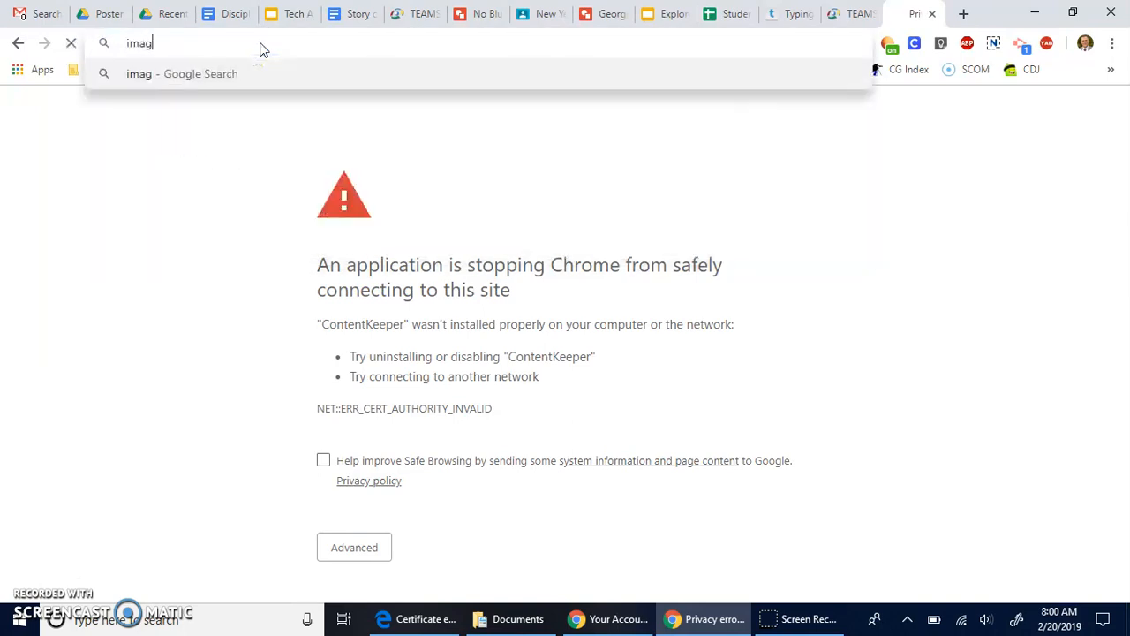
text(es)
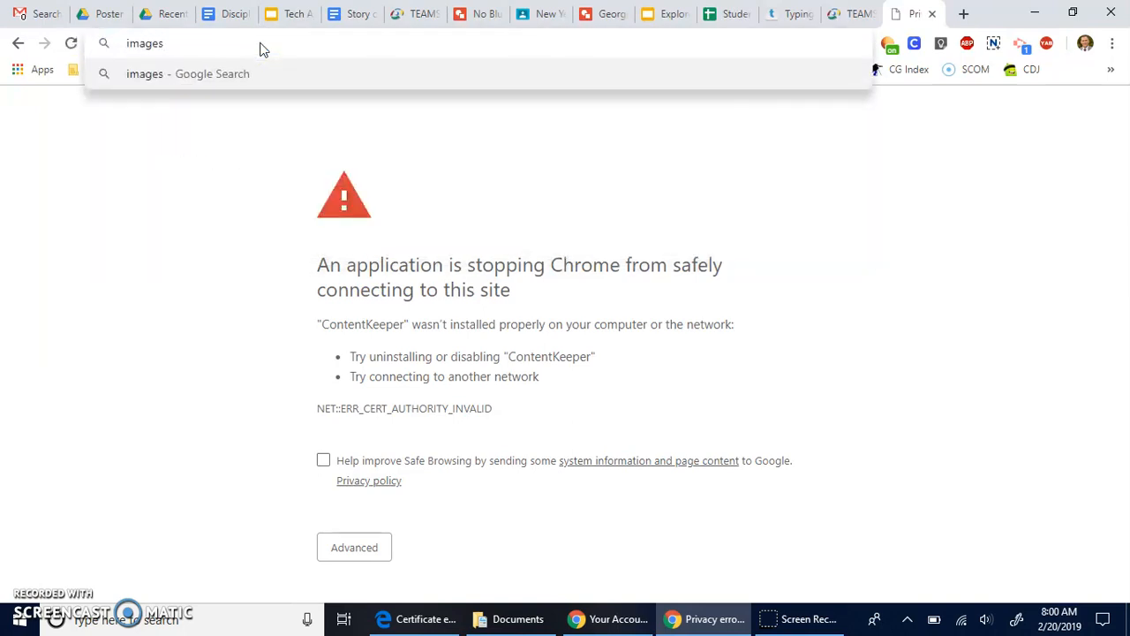
text(.google.com)
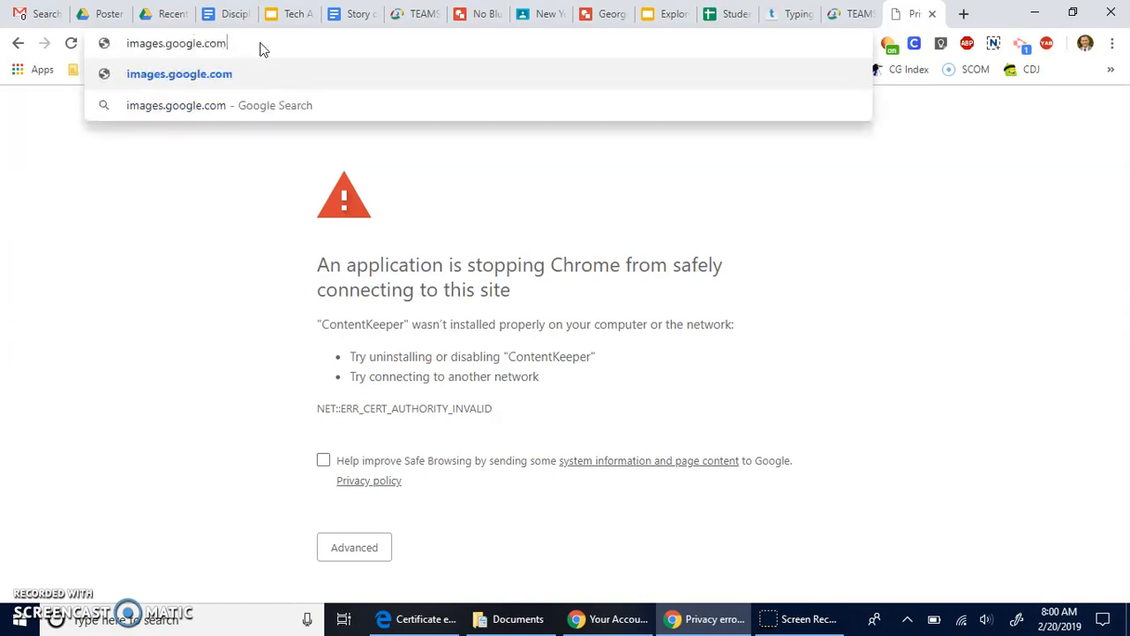
key(Return)
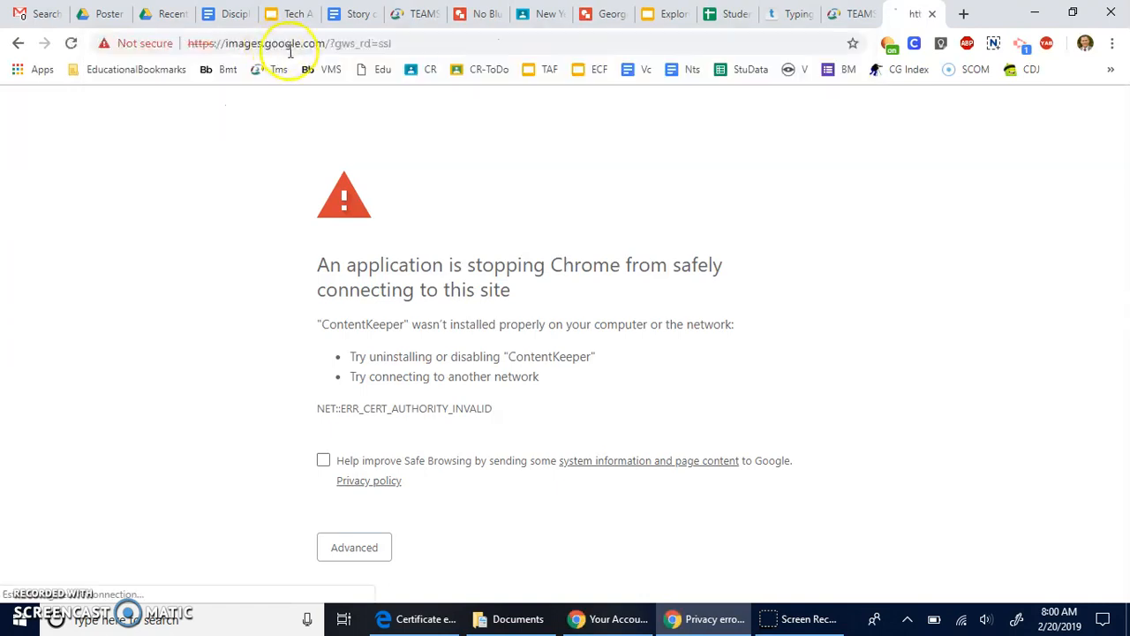
Step: Retry loading images.google.com with the extra ending removed from the address, and edit its https prefix for another attempt
click(332, 44)
click(329, 43)
drag(329, 43, 479, 50)
key(BackSpace)
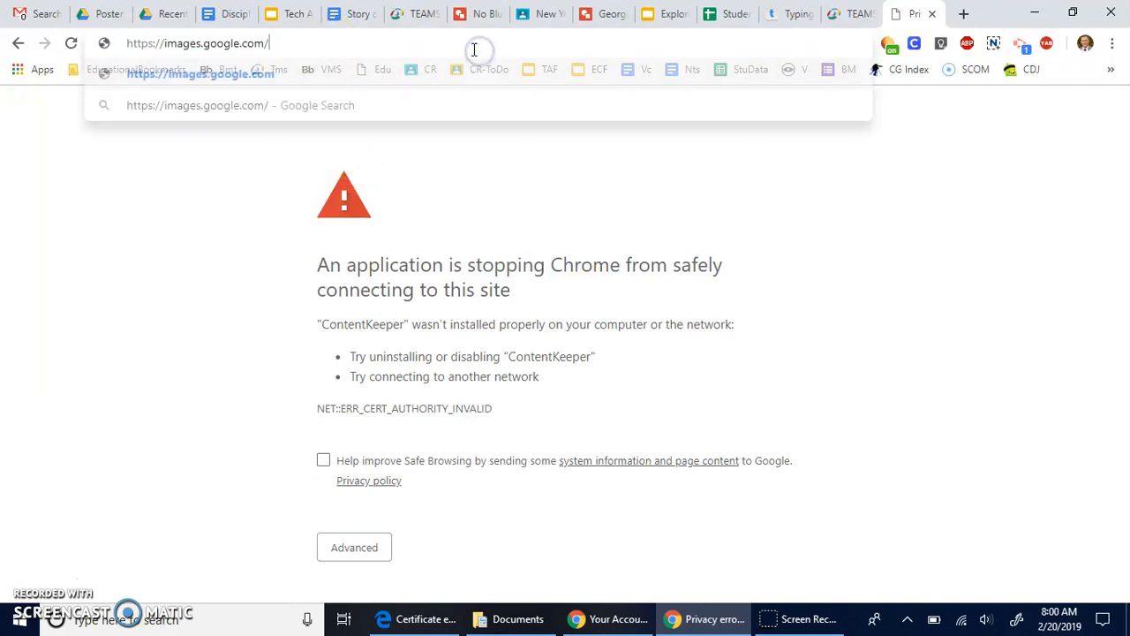
key(Return)
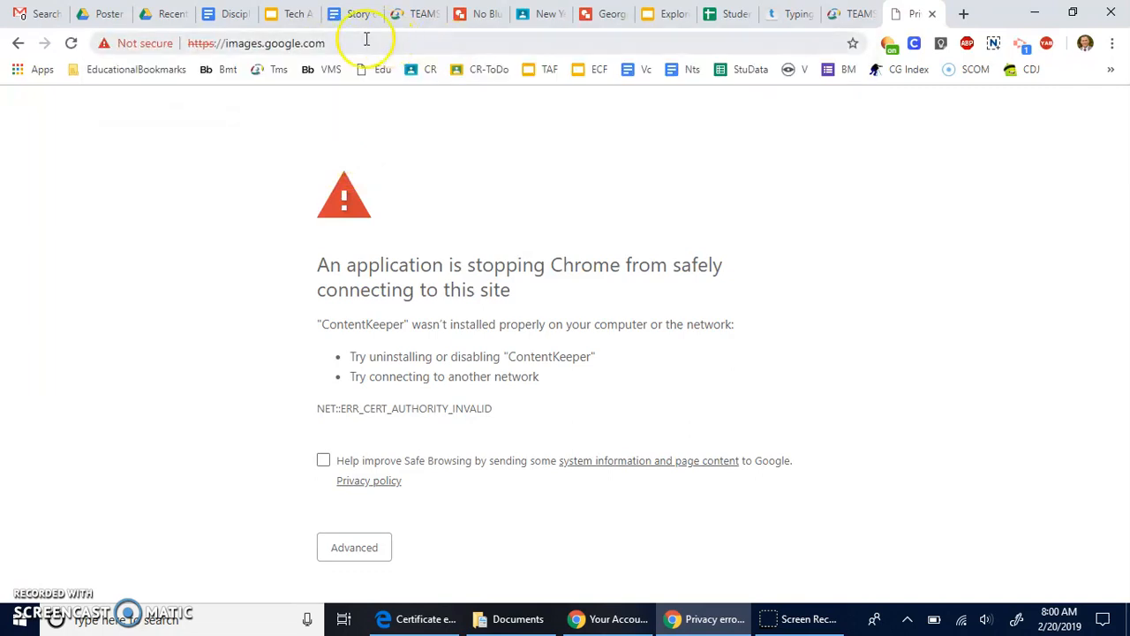
click(221, 43)
click(216, 44)
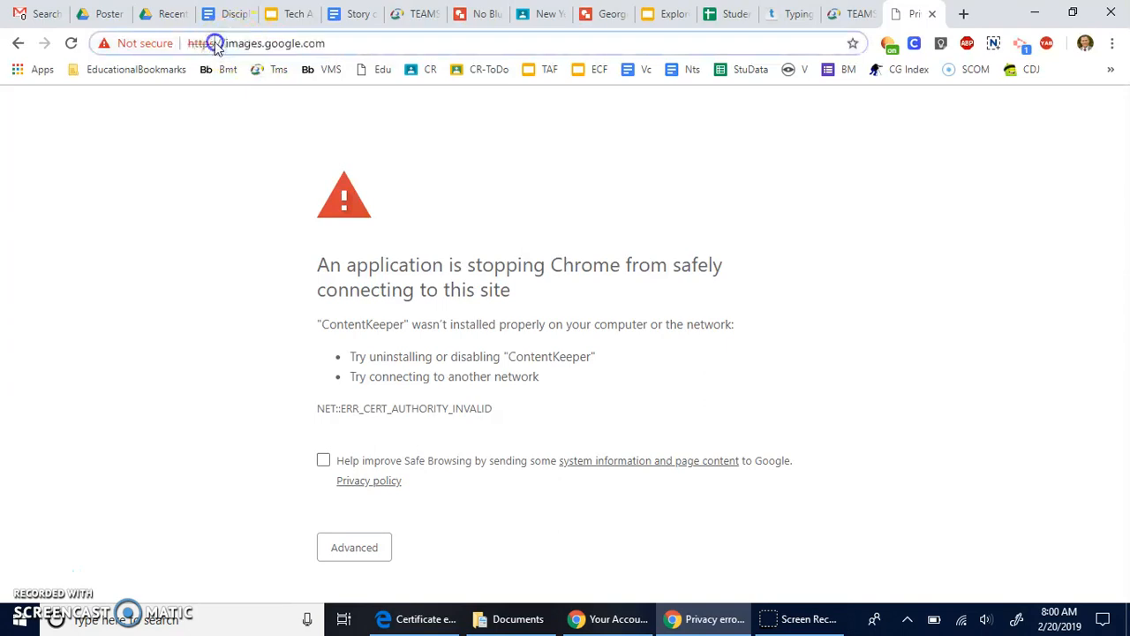
key(BackSpace)
click(245, 84)
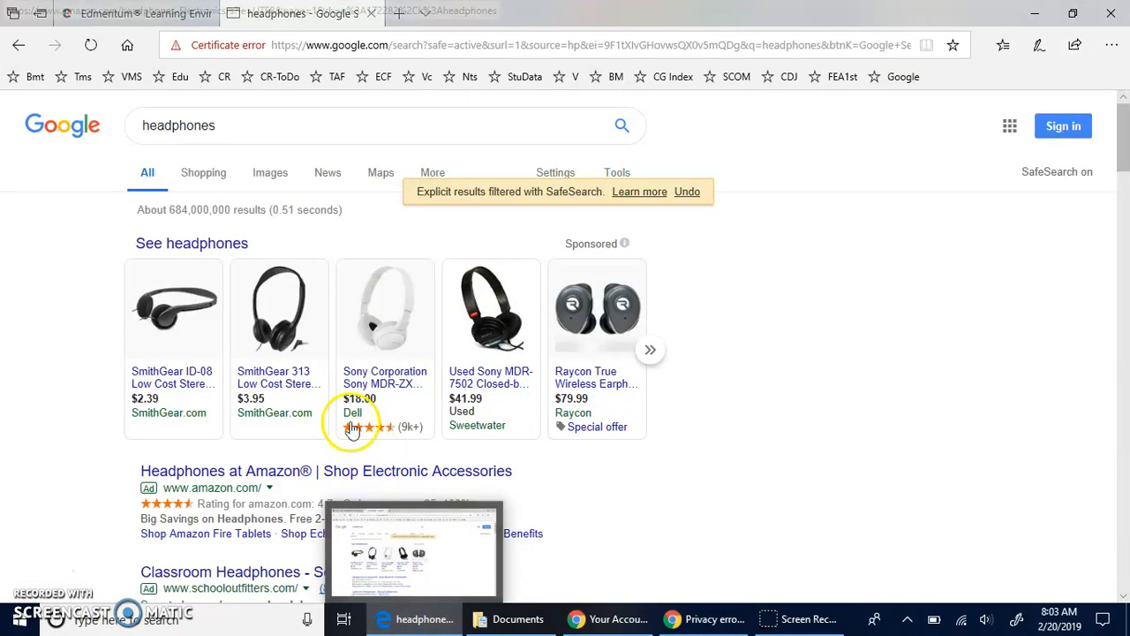
Step: Switch to the headphones search in Microsoft Edge, show its image results and browse through the pictures
click(258, 124)
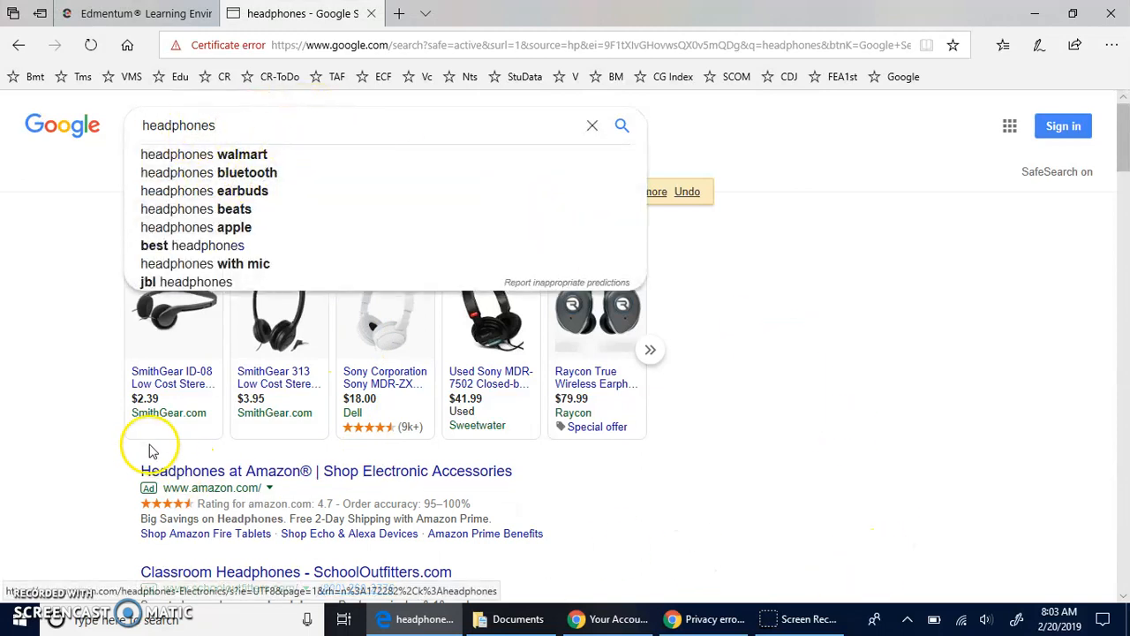
click(71, 353)
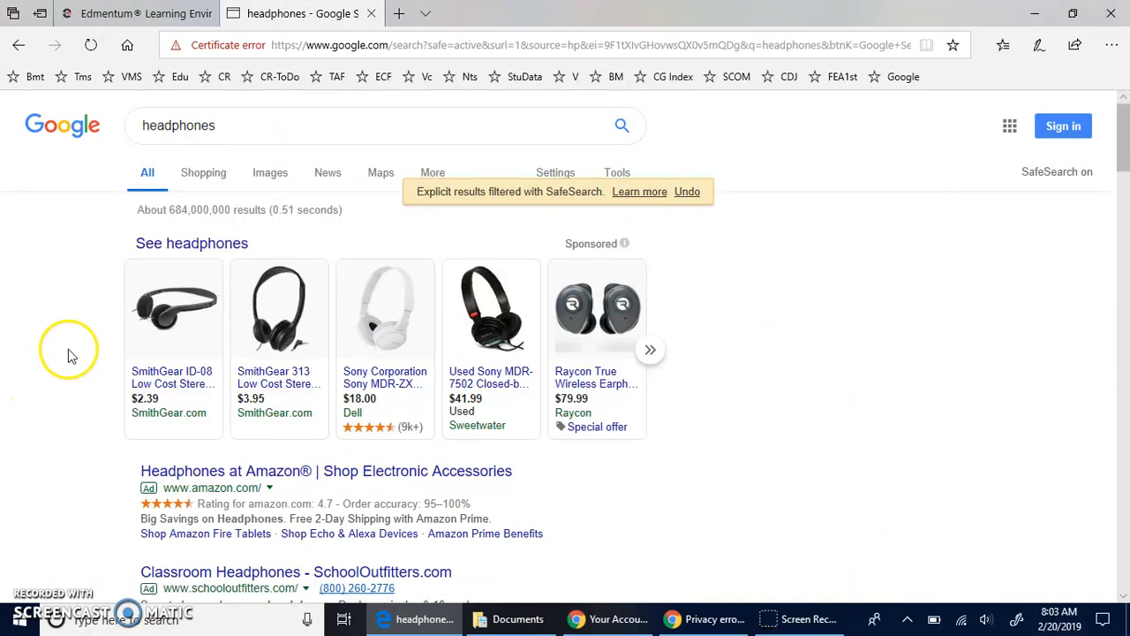
click(269, 177)
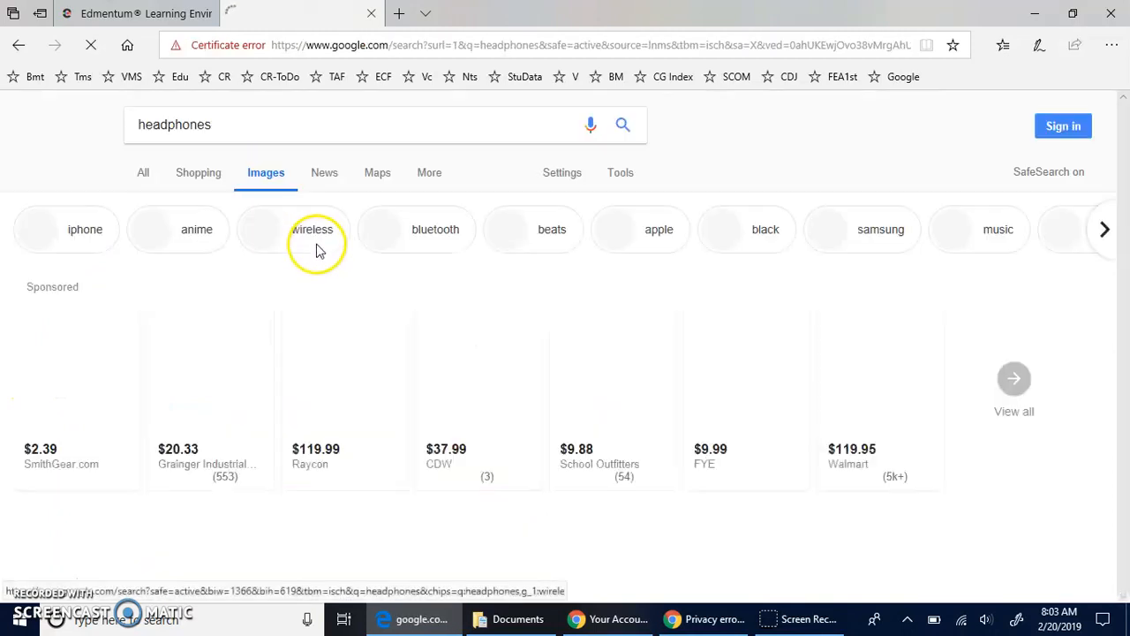
scroll(424, 391, down, 5)
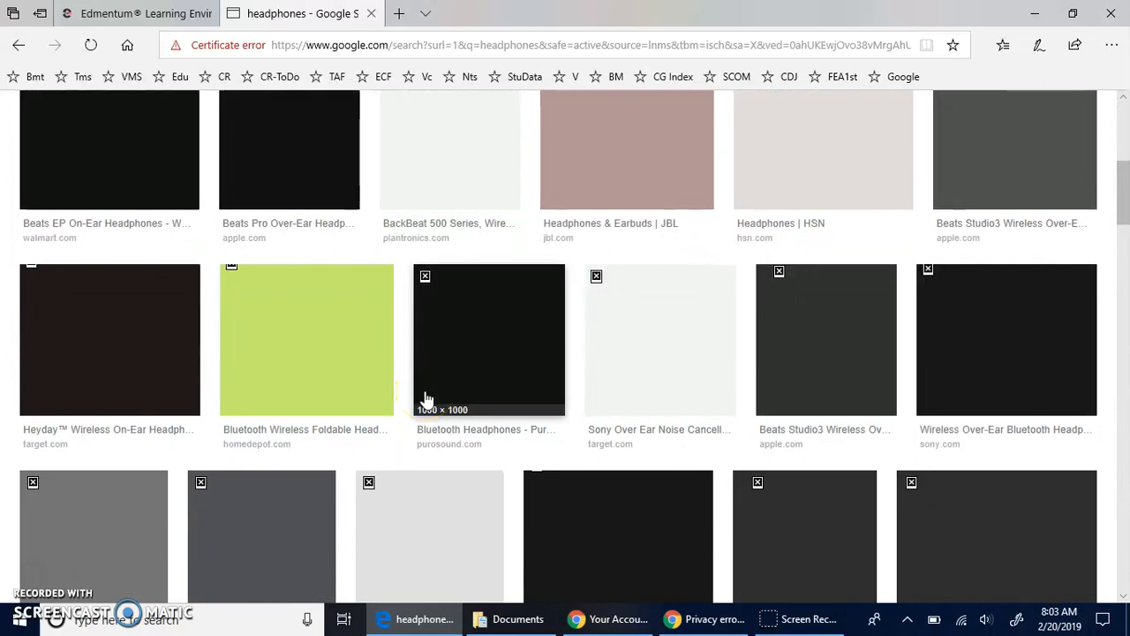
scroll(425, 399, up, 5)
scroll(429, 397, down, 2)
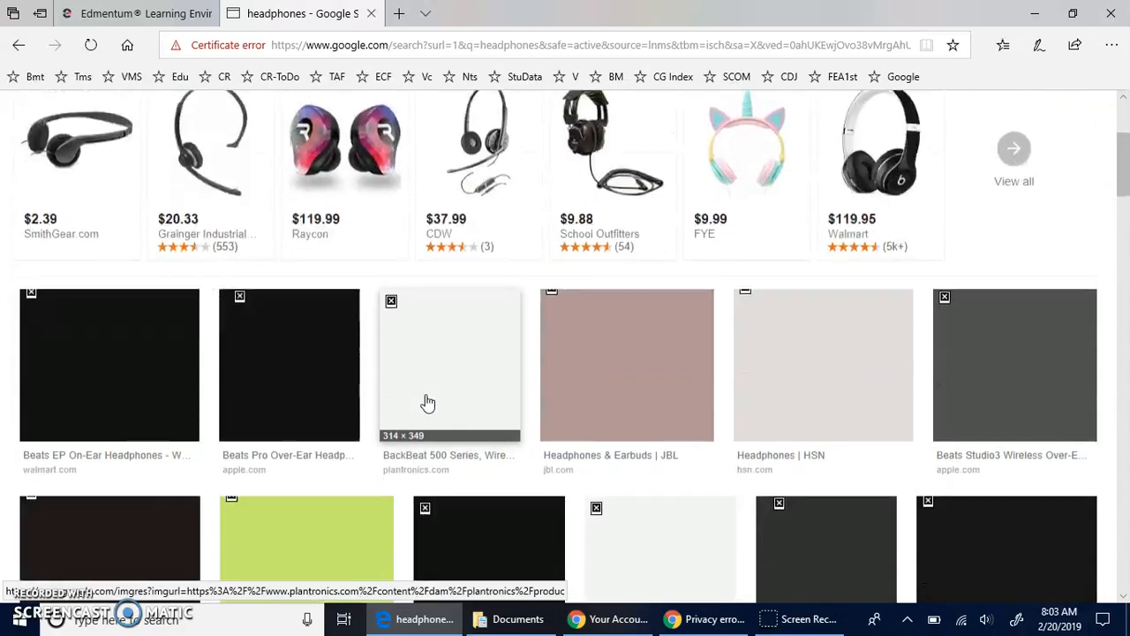
scroll(428, 403, down, 7)
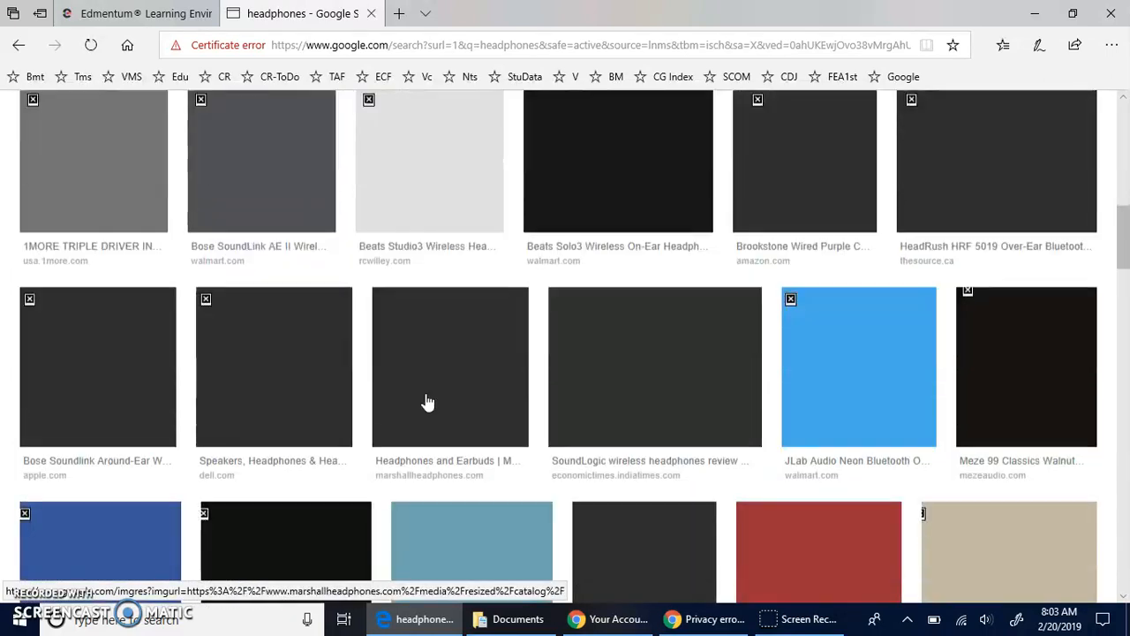
scroll(427, 404, down, 10)
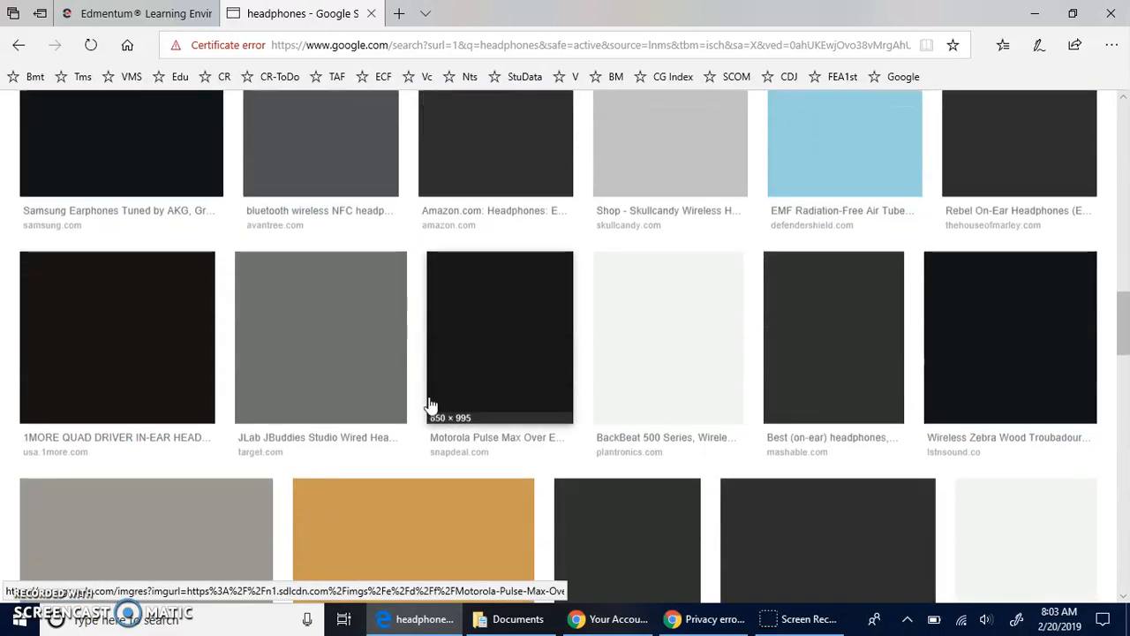
Step: Look through the headphones image results for a picture suitable for the poster
scroll(430, 405, down, 1)
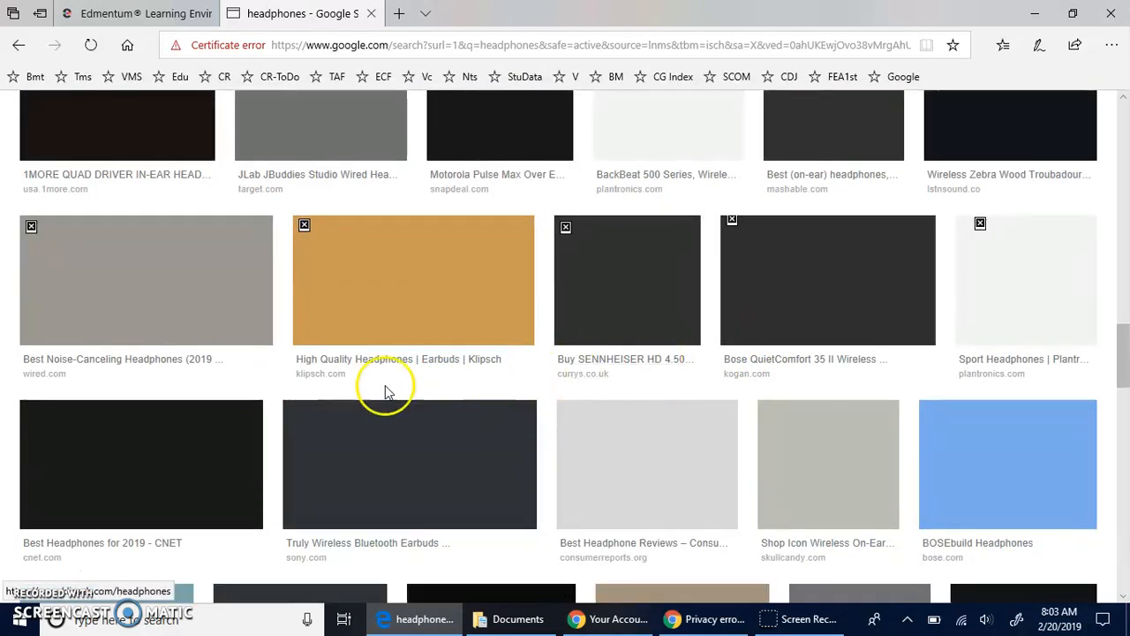
scroll(292, 371, down, 10)
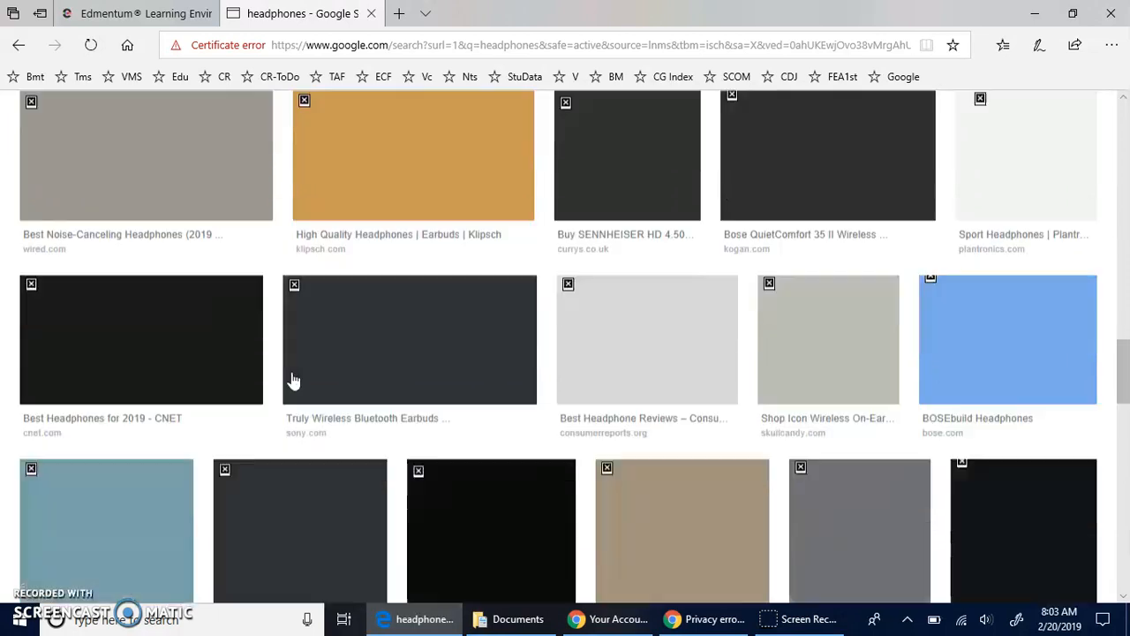
scroll(287, 385, down, 1)
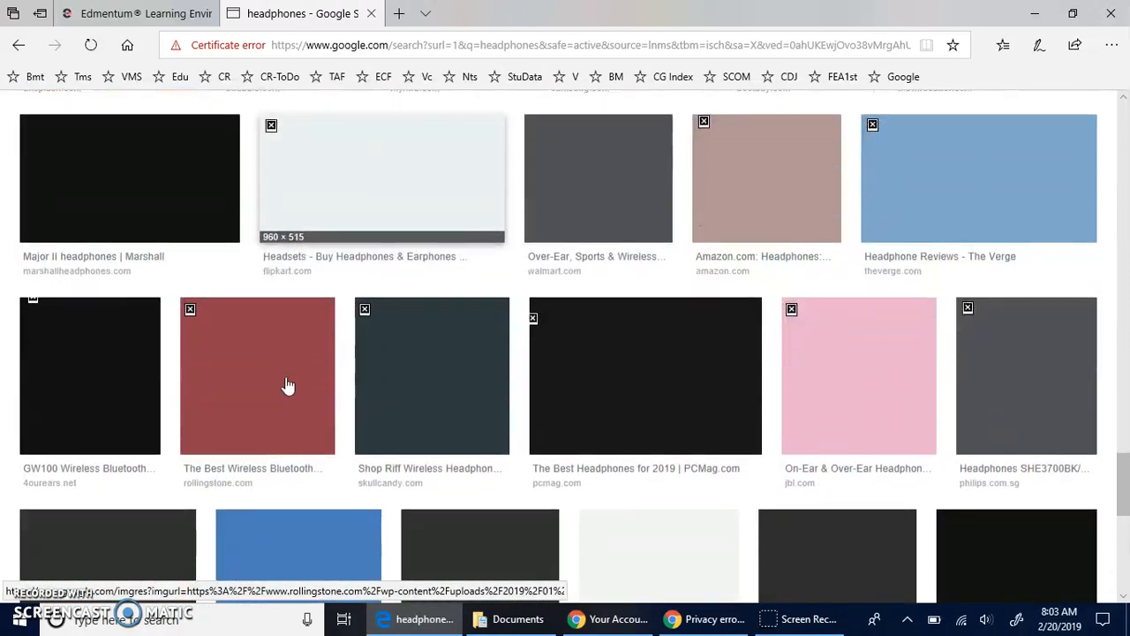
scroll(287, 385, down, 8)
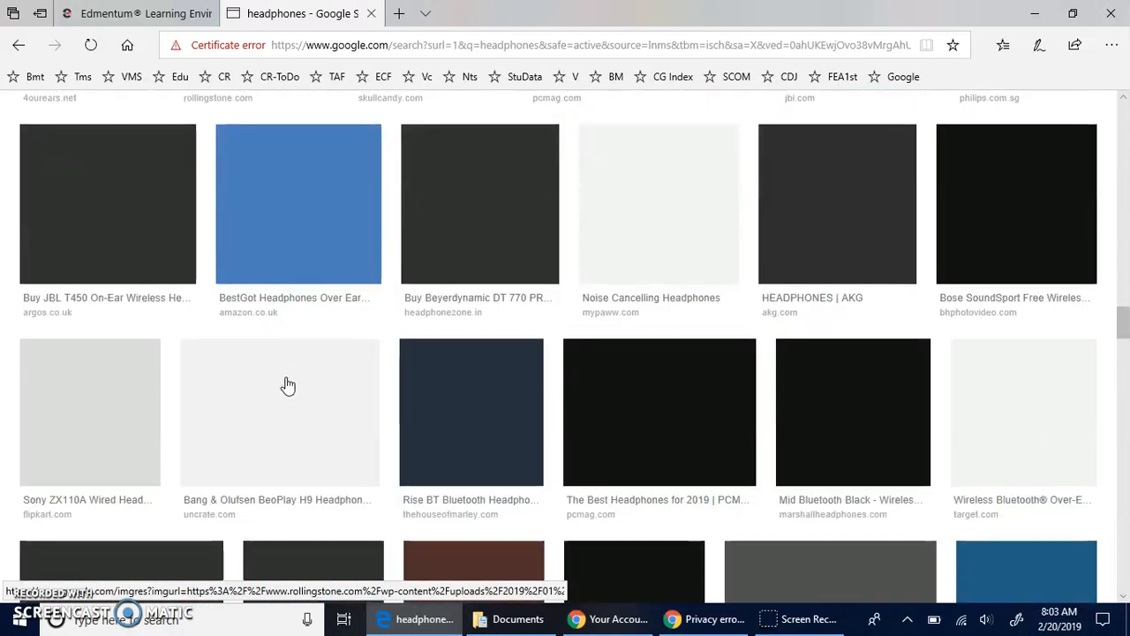
scroll(287, 385, up, 7)
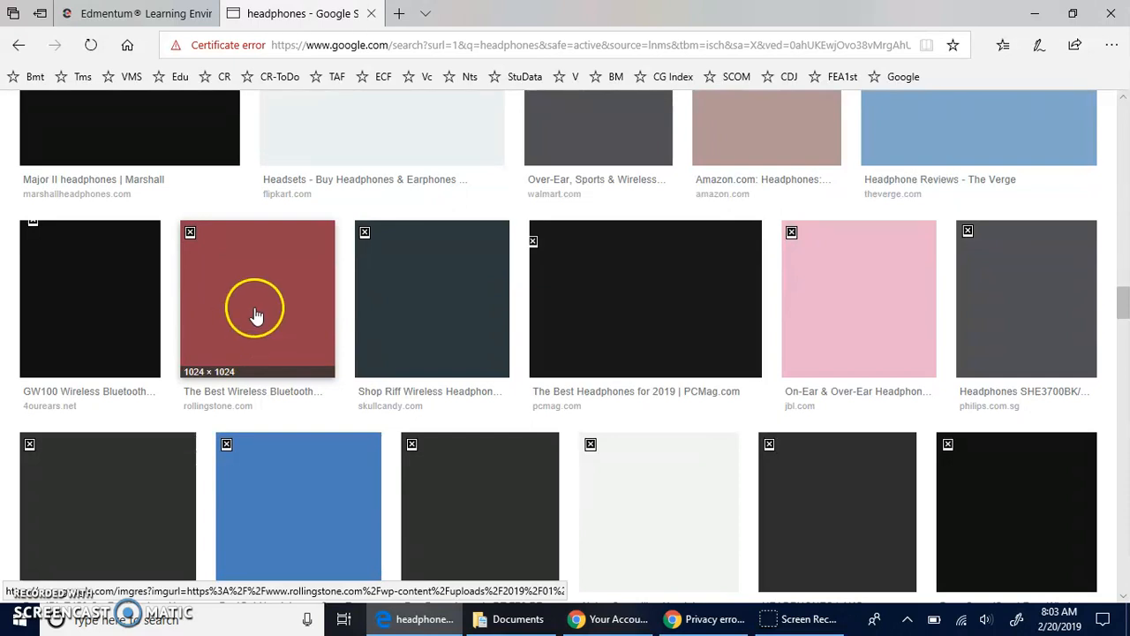
scroll(256, 315, up, 15)
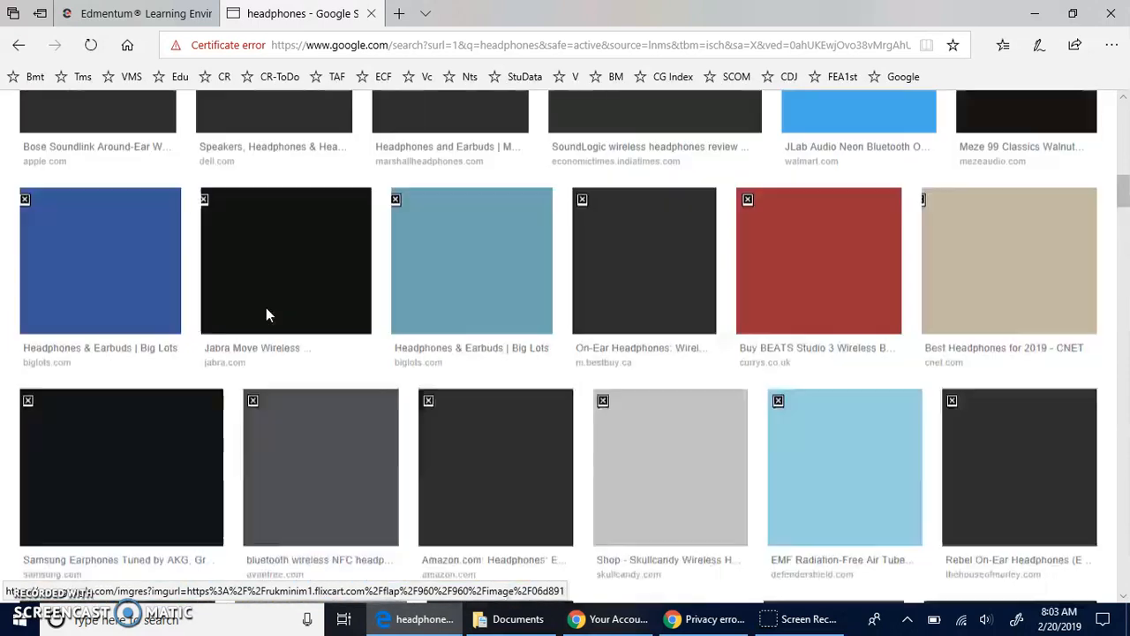
scroll(266, 315, up, 5)
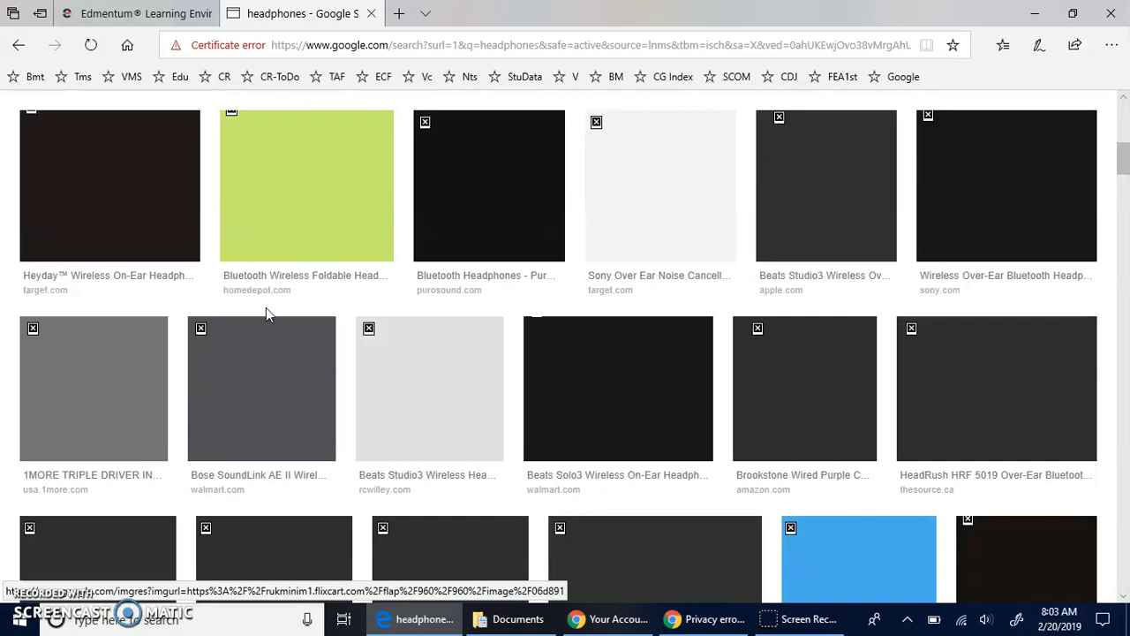
scroll(575, 391, up, 8)
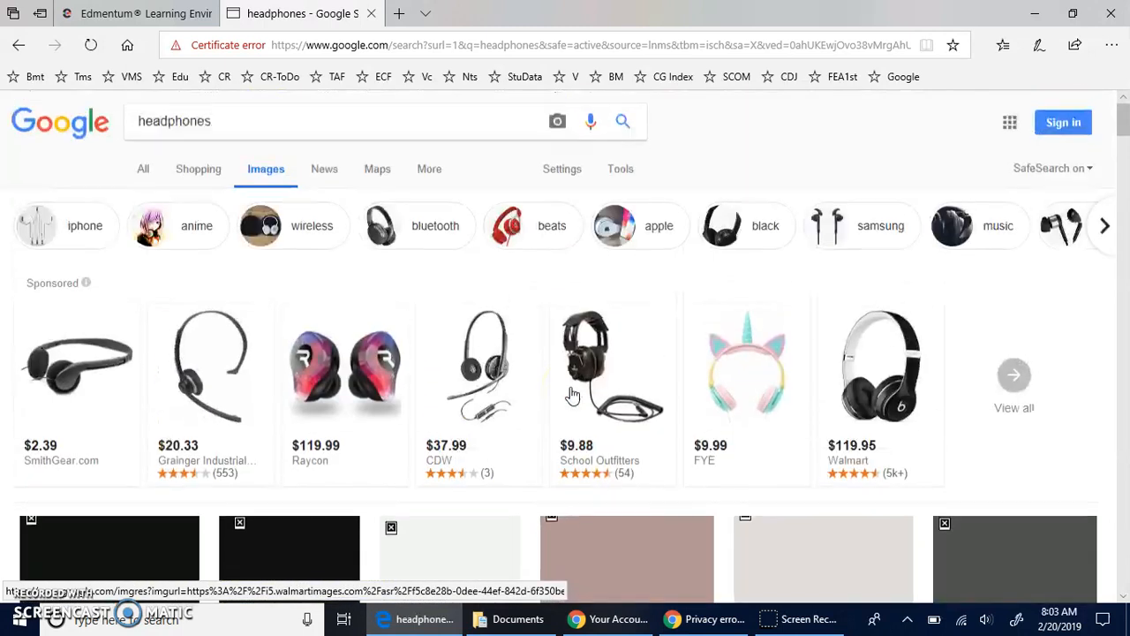
scroll(572, 395, down, 8)
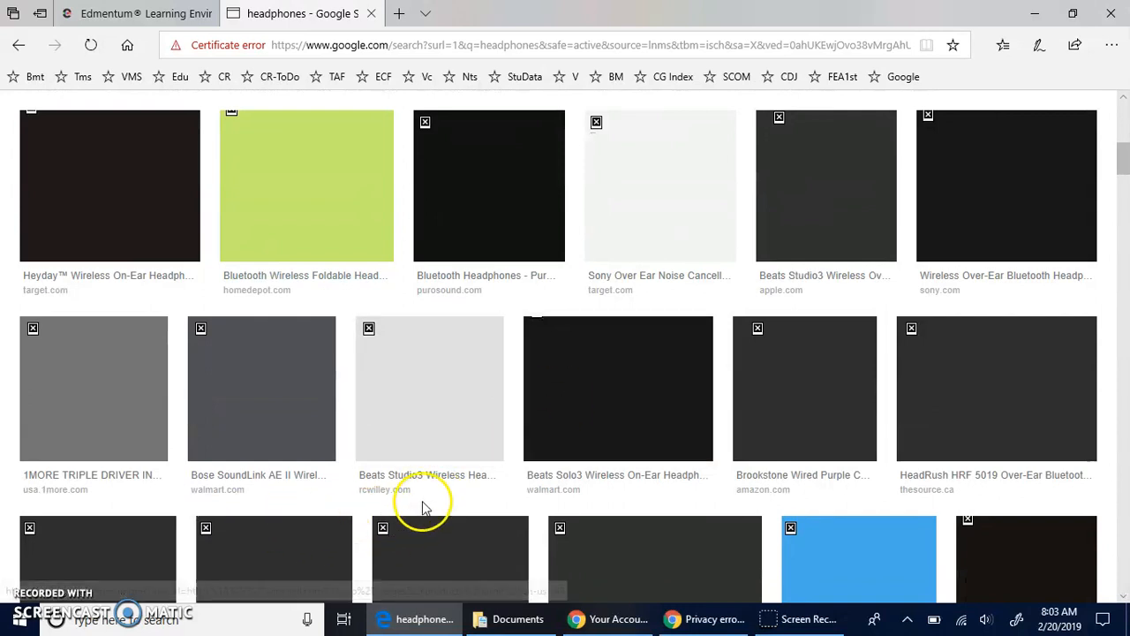
scroll(422, 508, down, 4)
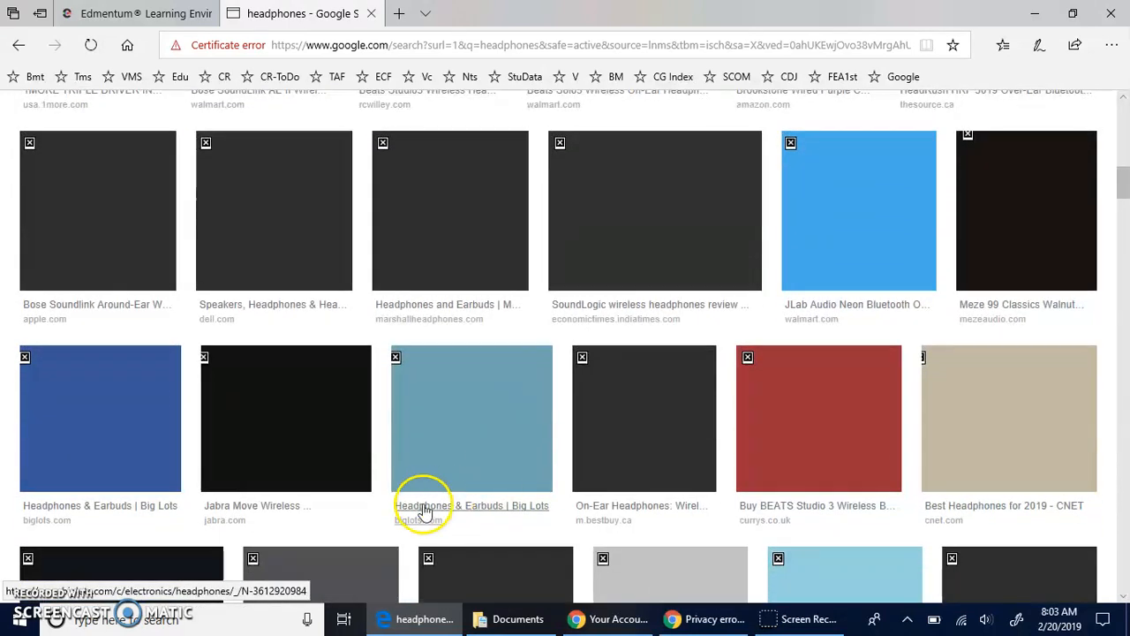
scroll(422, 509, down, 2)
scroll(132, 468, down, 1)
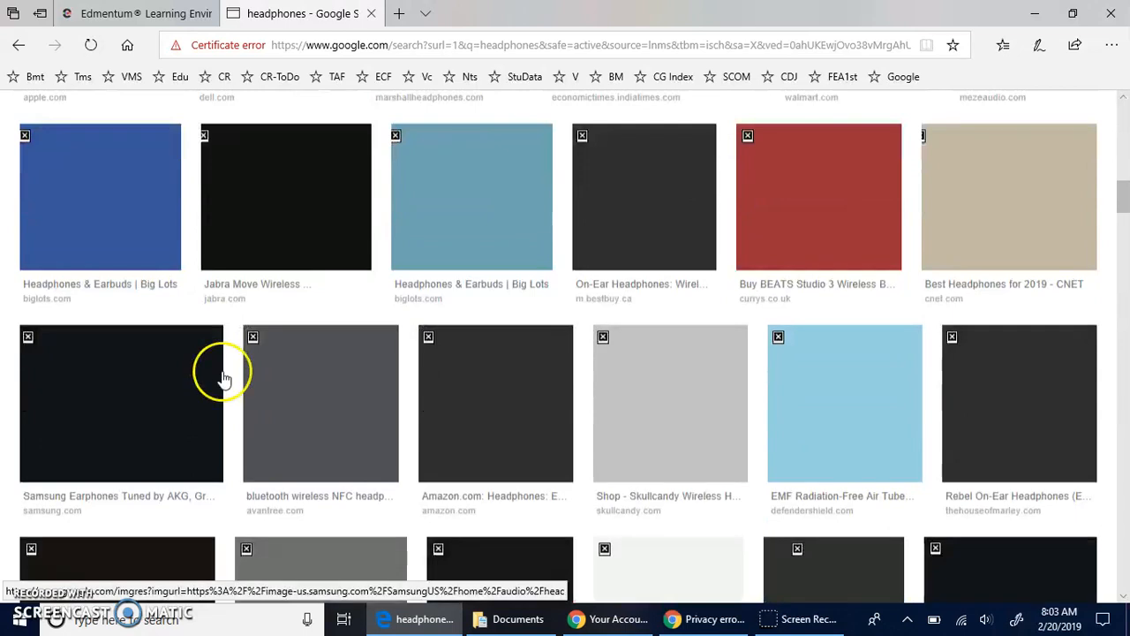
scroll(223, 378, down, 10)
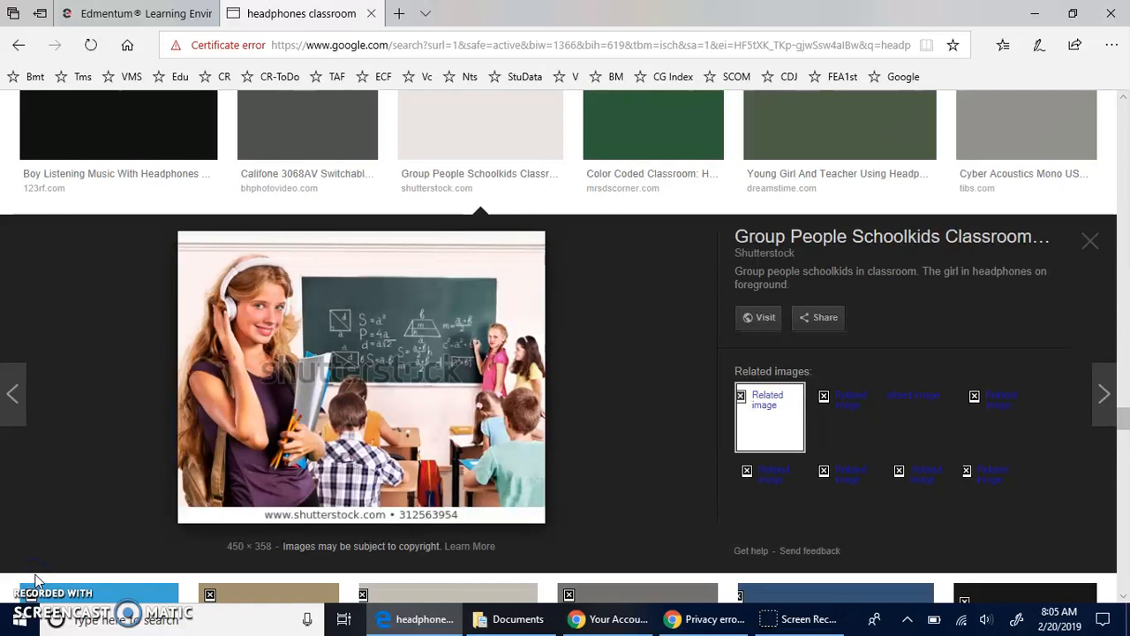
Step: Browse the headphones classroom image results, open the Headphone Guidelines Poster preview and read its do and don't lists
scroll(283, 459, up, 2)
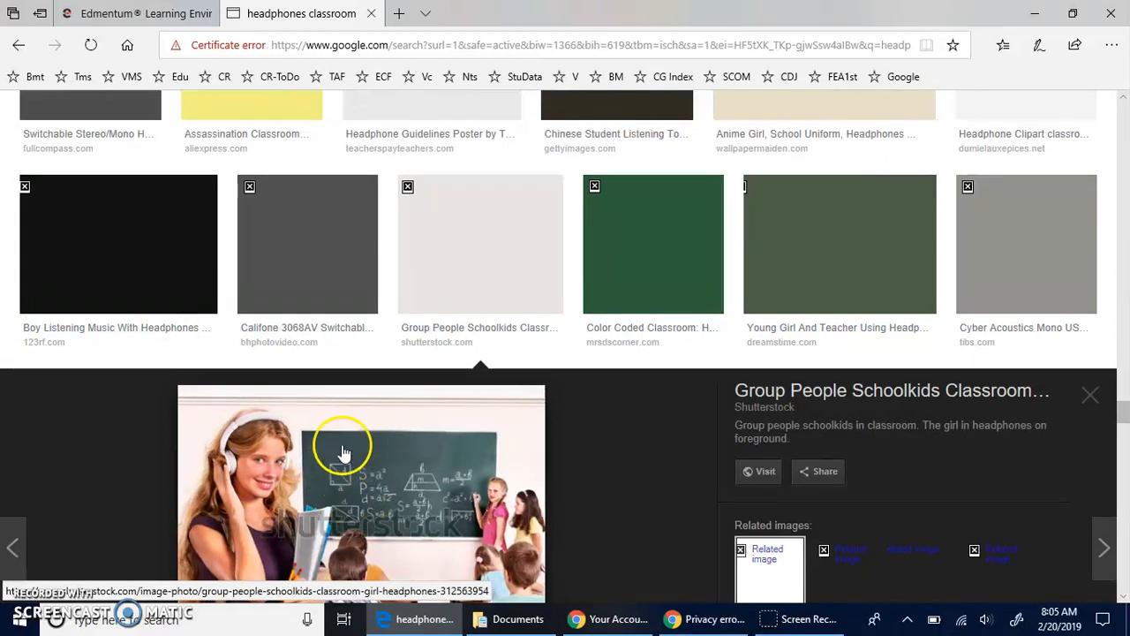
scroll(344, 450, down, 2)
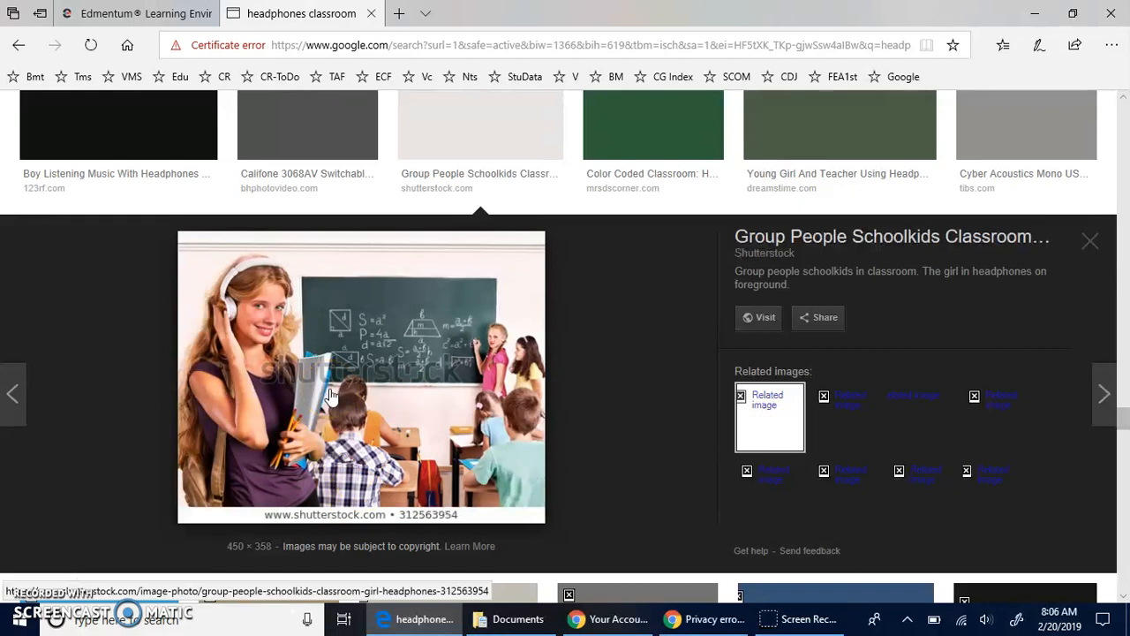
scroll(353, 373, up, 3)
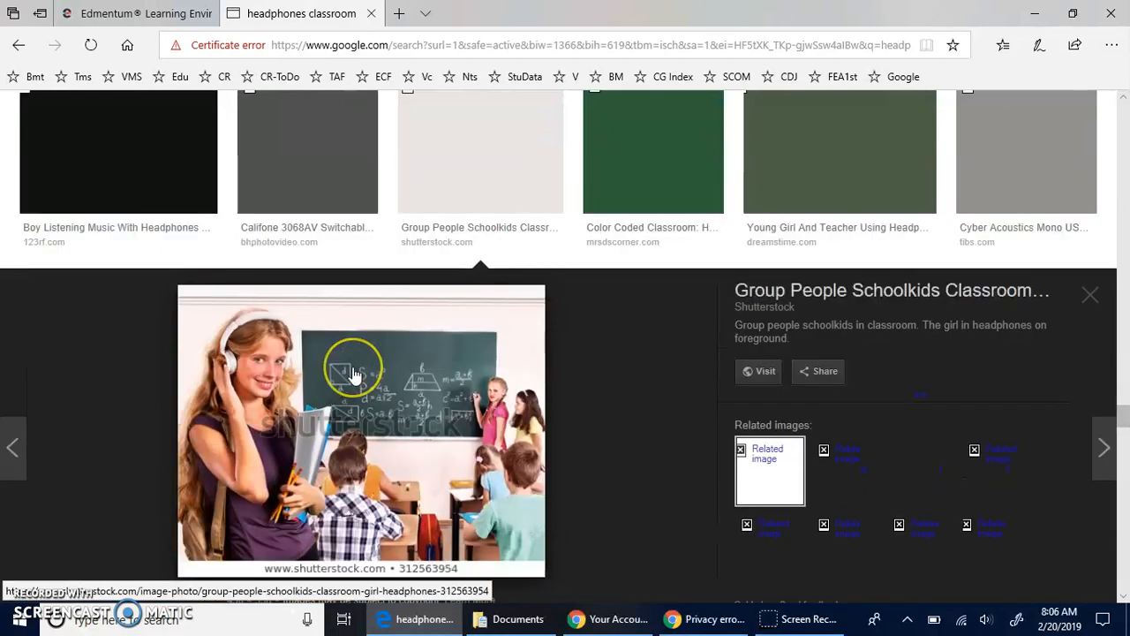
scroll(355, 378, up, 1)
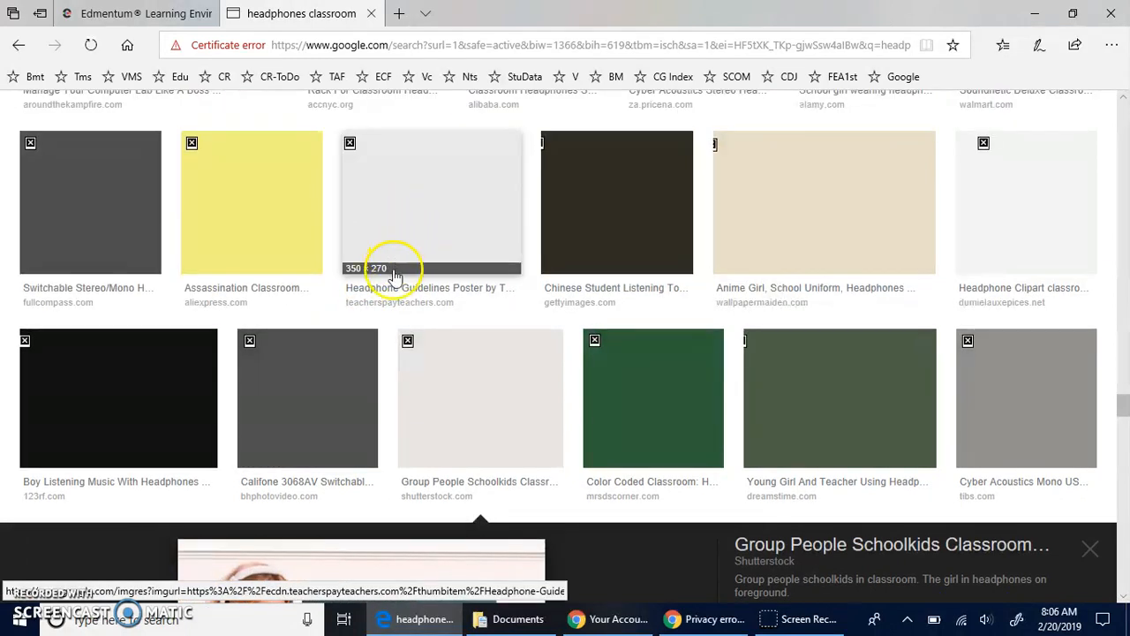
click(421, 239)
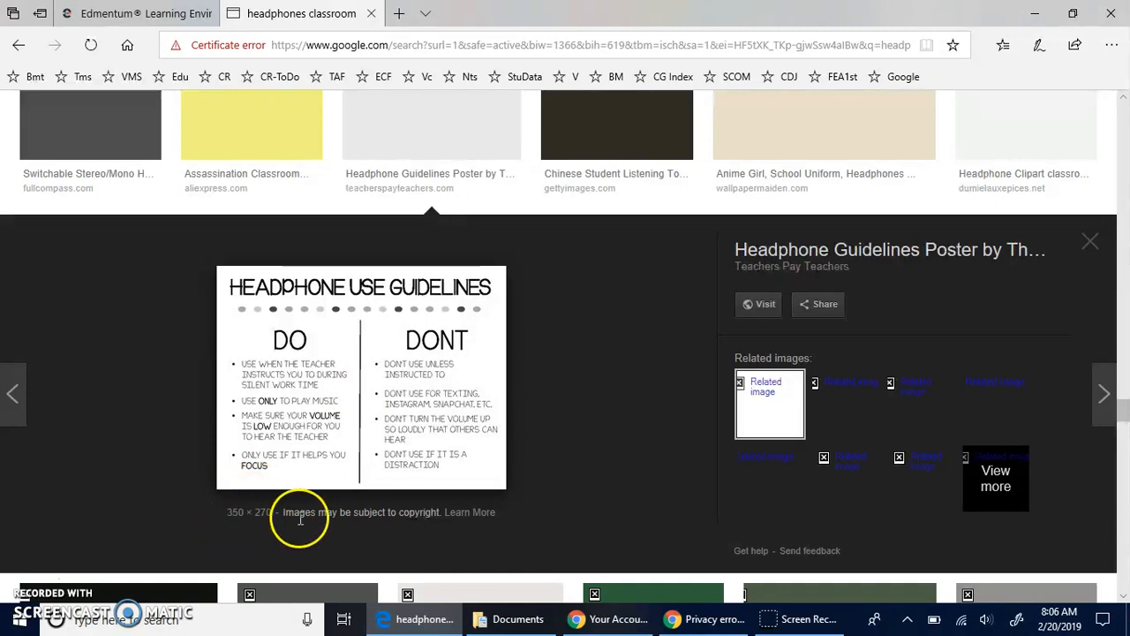
scroll(296, 512, down, 1)
scroll(299, 510, down, 1)
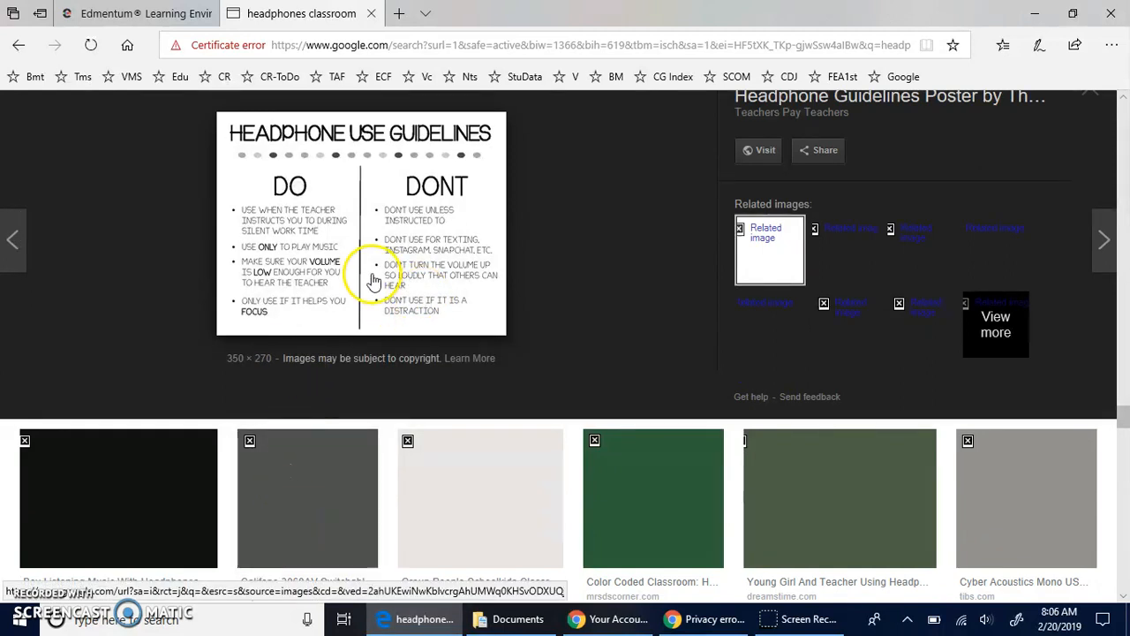
scroll(375, 281, up, 1)
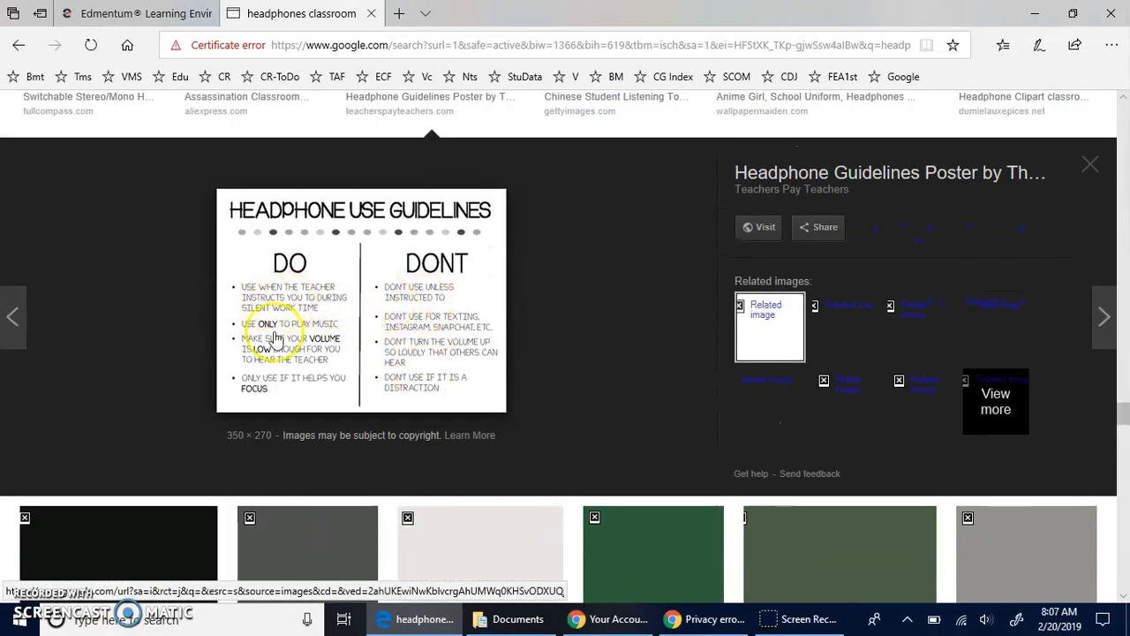
Step: Find the headset clipart from webstockreview.net further down the headphones classroom image results and copy the picture
scroll(374, 373, down, 5)
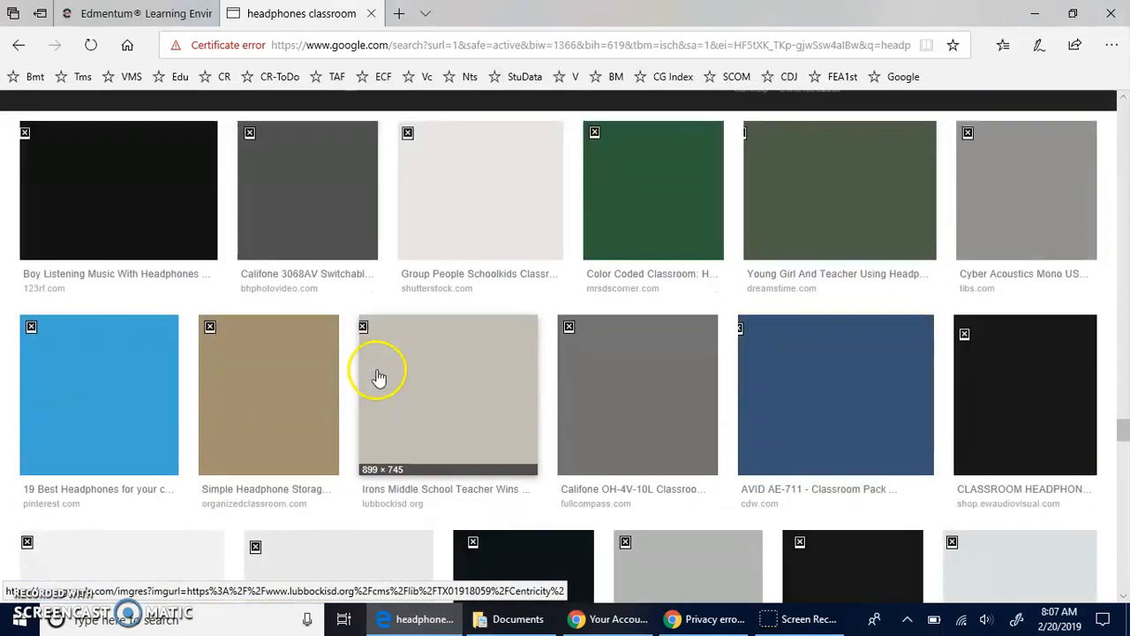
scroll(378, 378, down, 3)
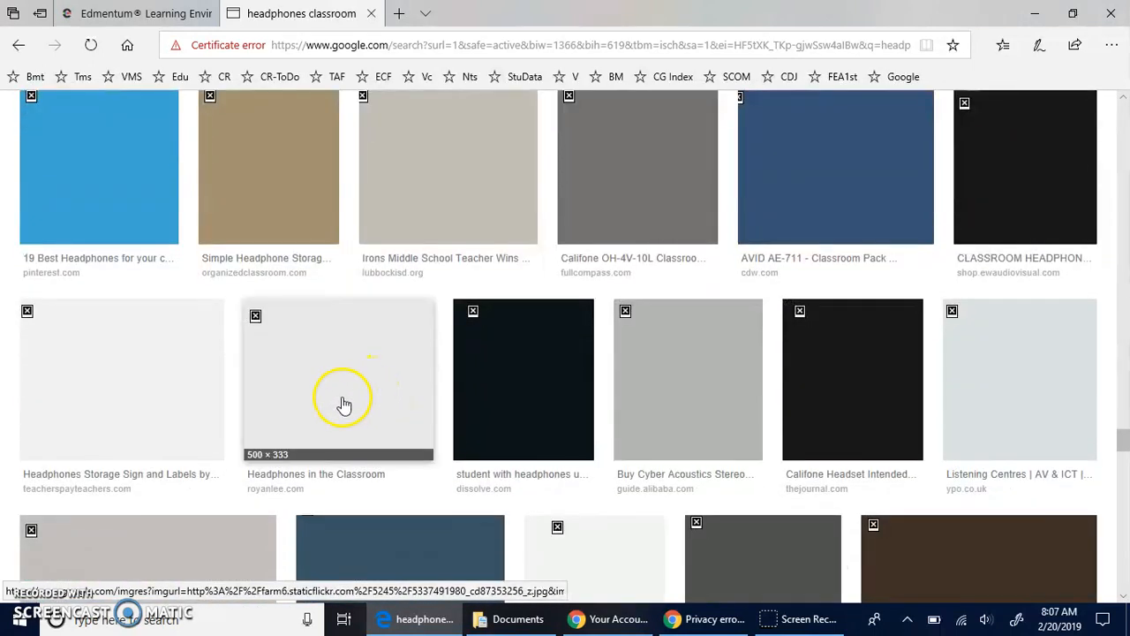
scroll(343, 403, down, 1)
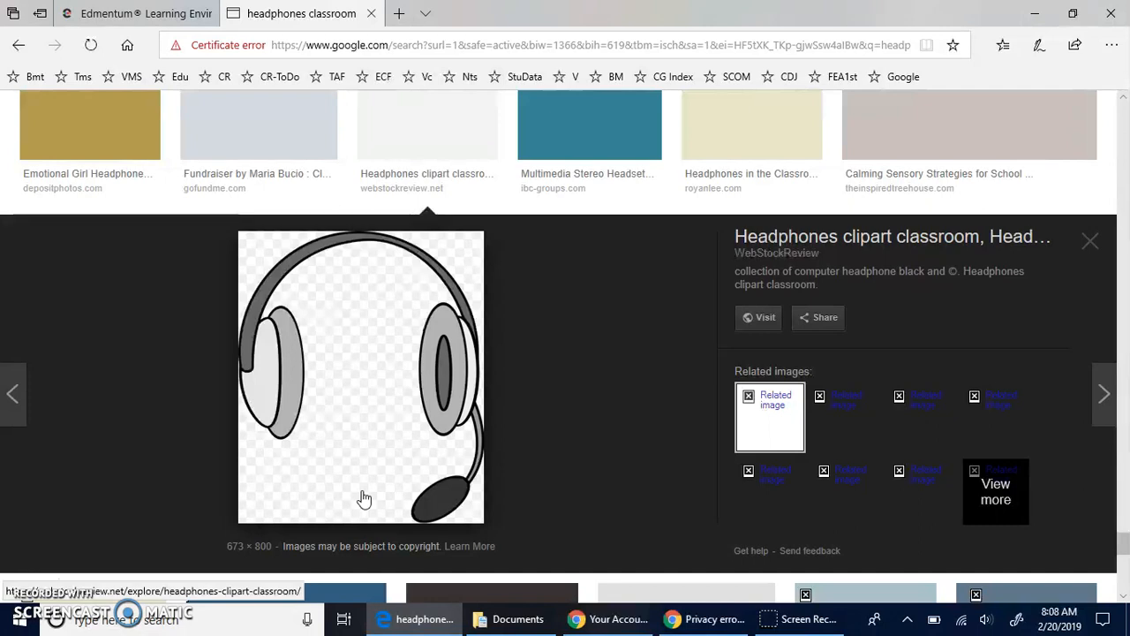
click(396, 454)
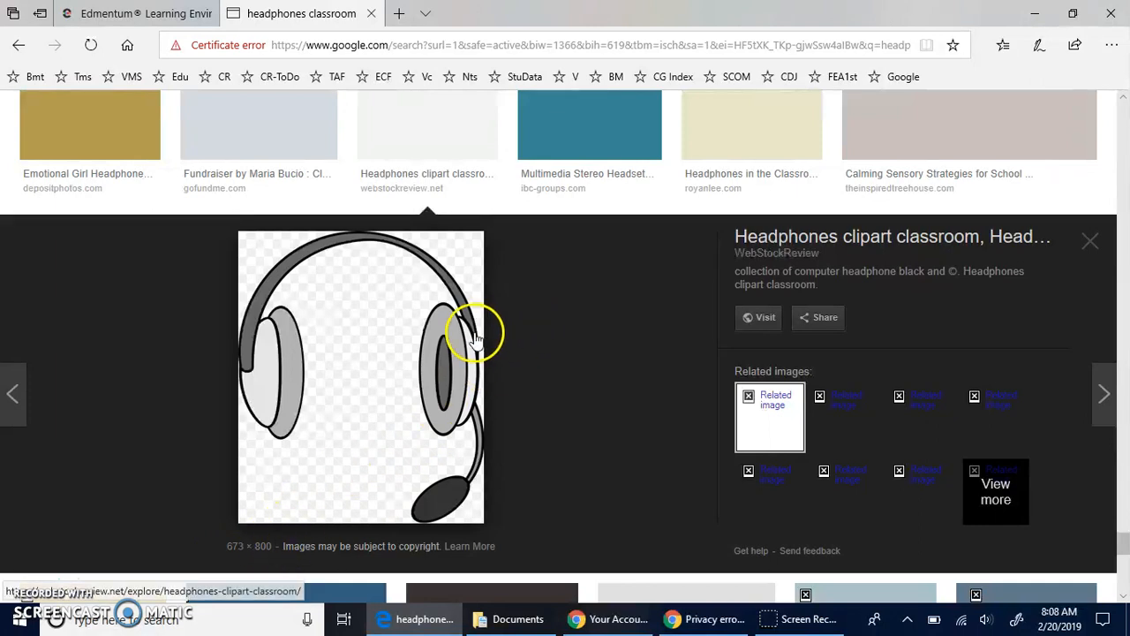
scroll(472, 328, up, 3)
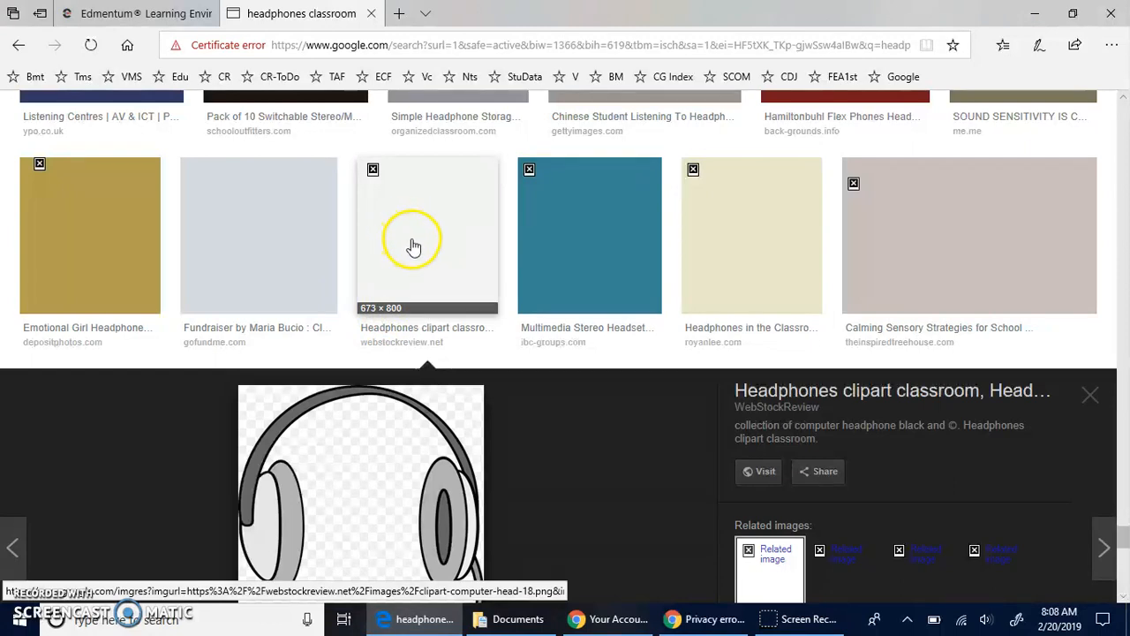
scroll(411, 245, down, 2)
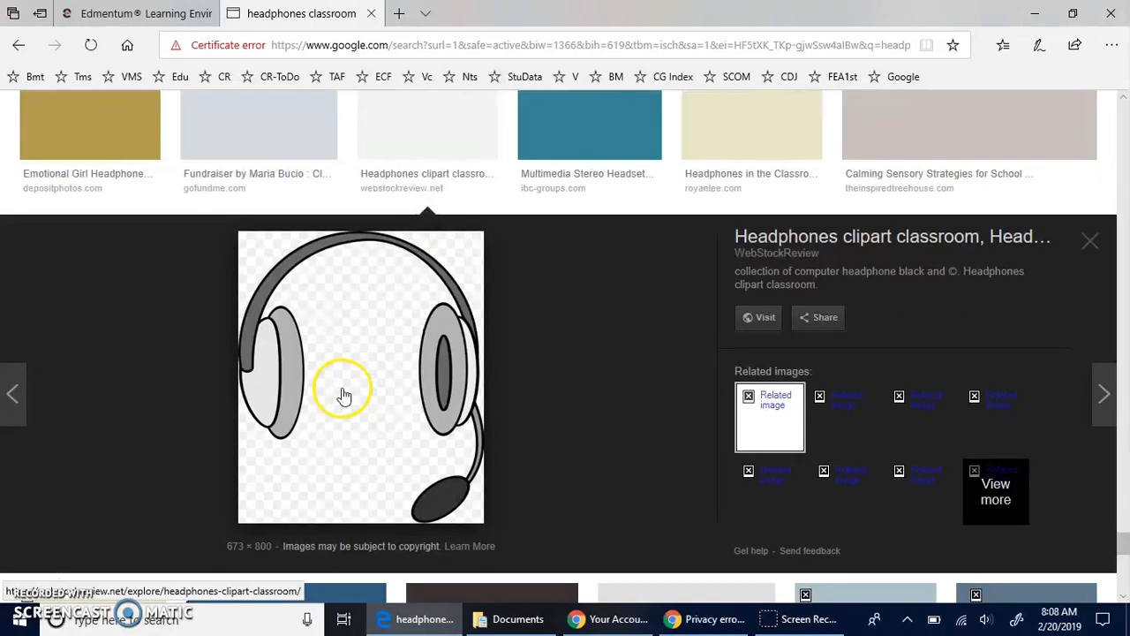
right_click(304, 387)
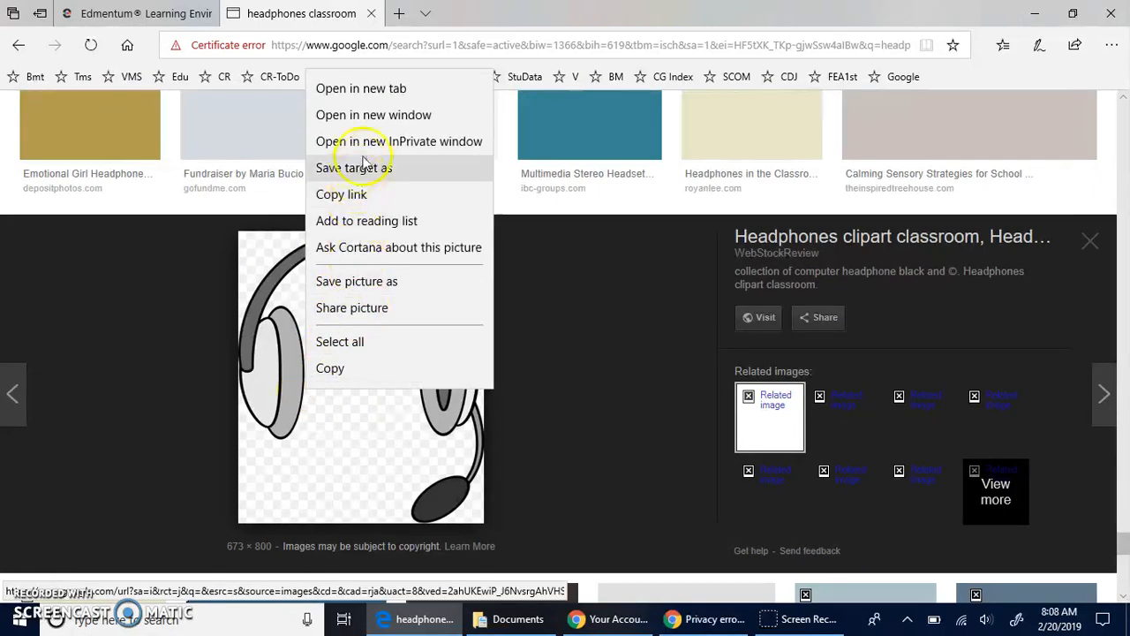
click(363, 378)
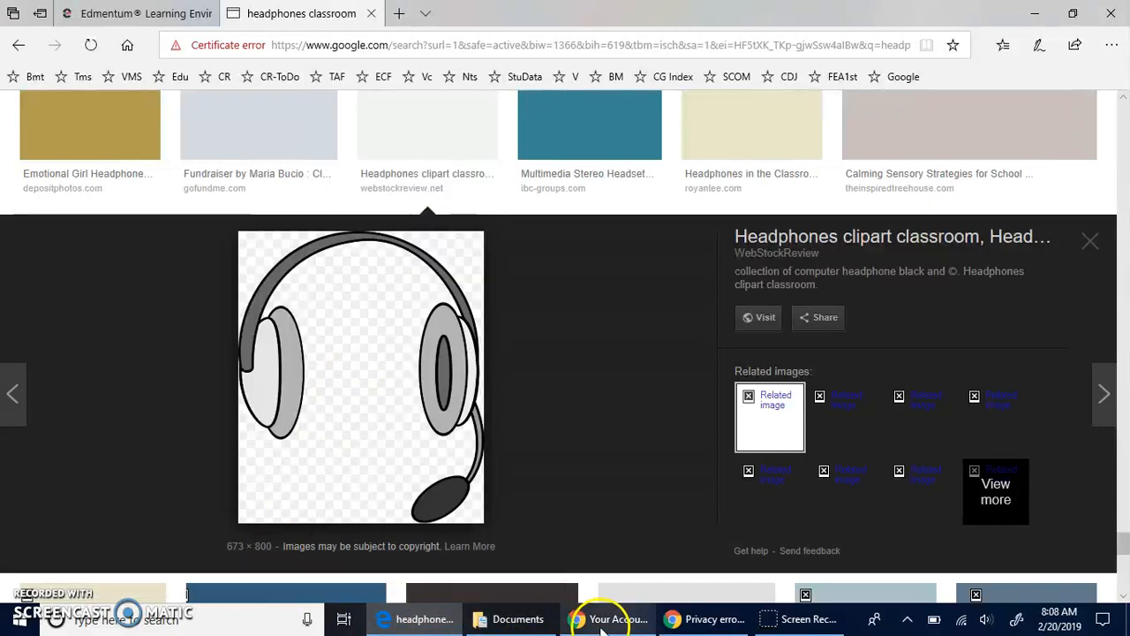
Step: Switch to the Poster 2 - Headphones drawing in Chrome, paste the headset picture and move it to the horizontal center of the page
click(676, 619)
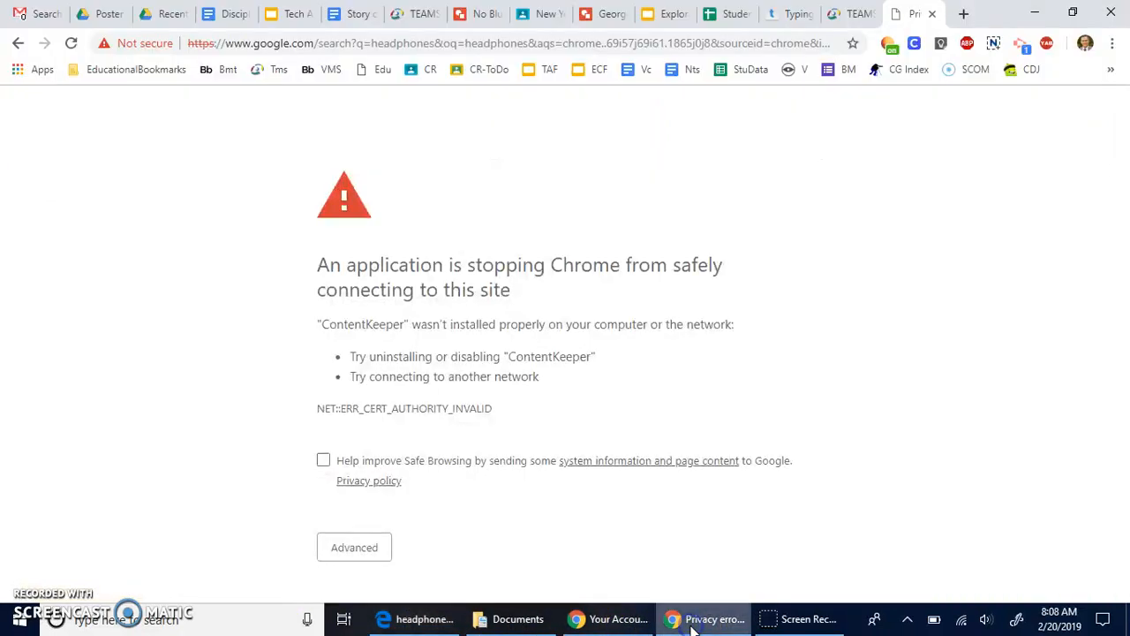
click(592, 15)
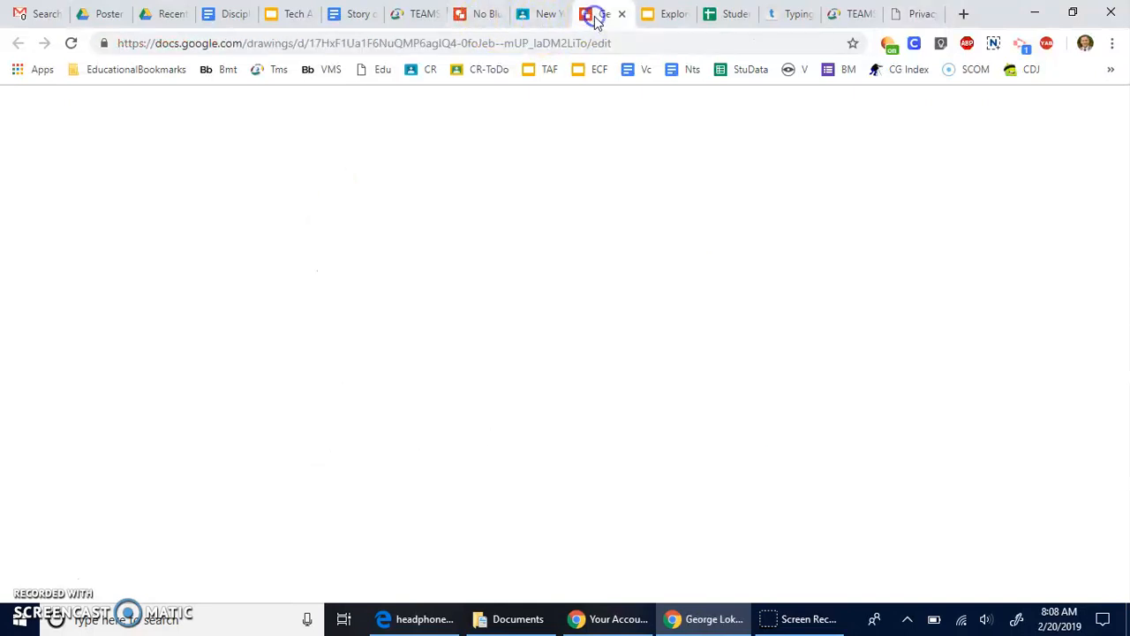
right_click(441, 340)
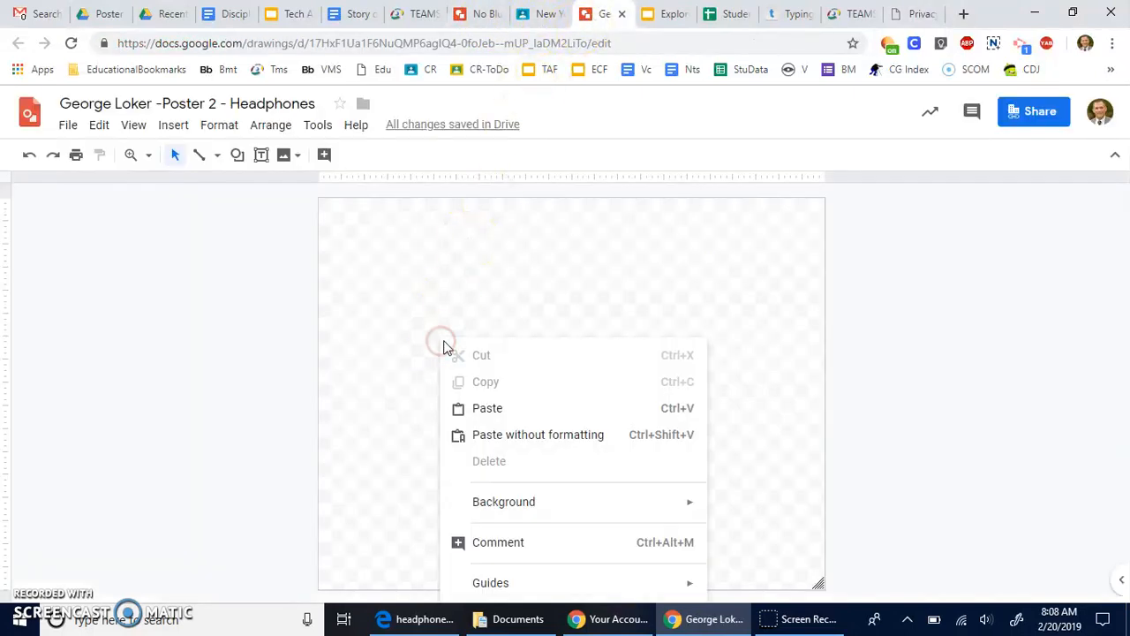
click(479, 409)
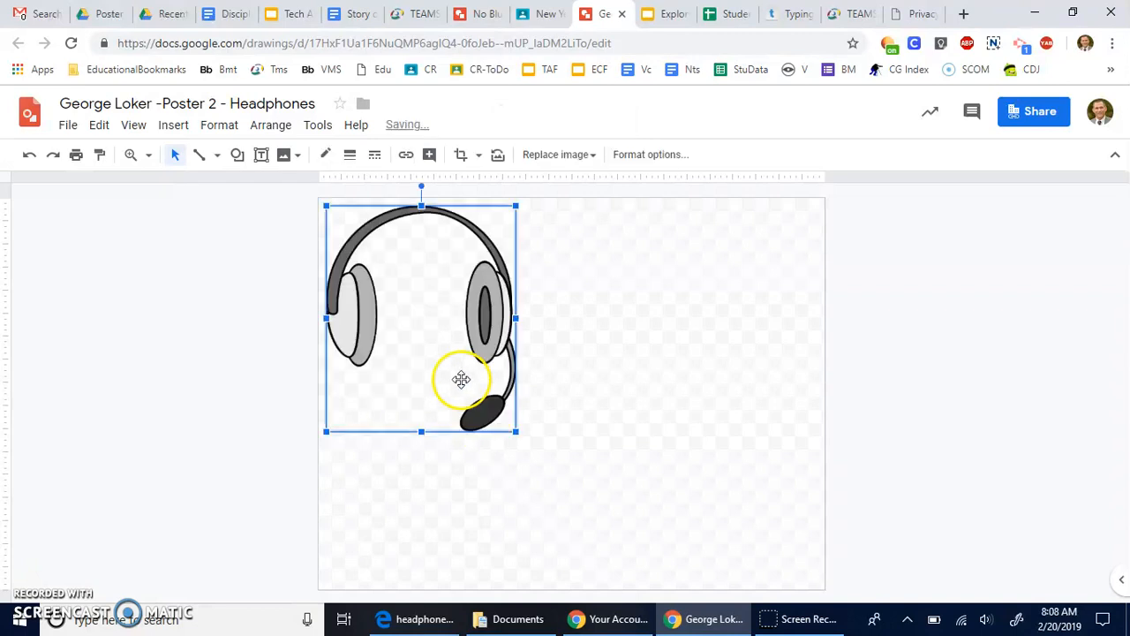
drag(481, 304, 635, 337)
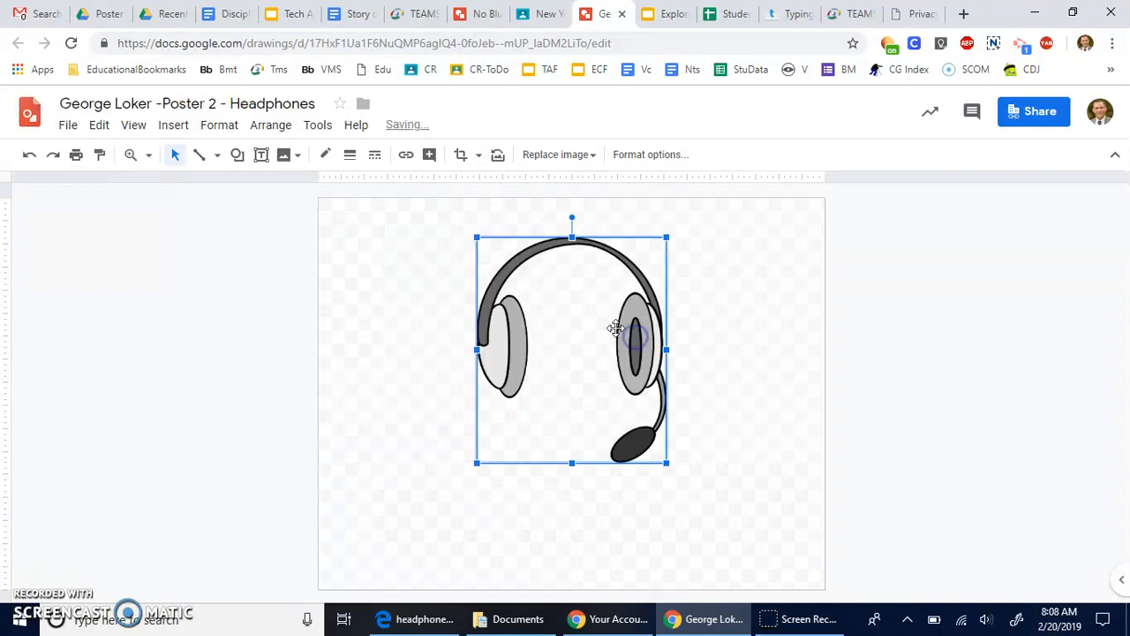
click(429, 321)
click(400, 312)
Step: Set the drawing's page size to a custom 8.5 × 11 inches
click(68, 124)
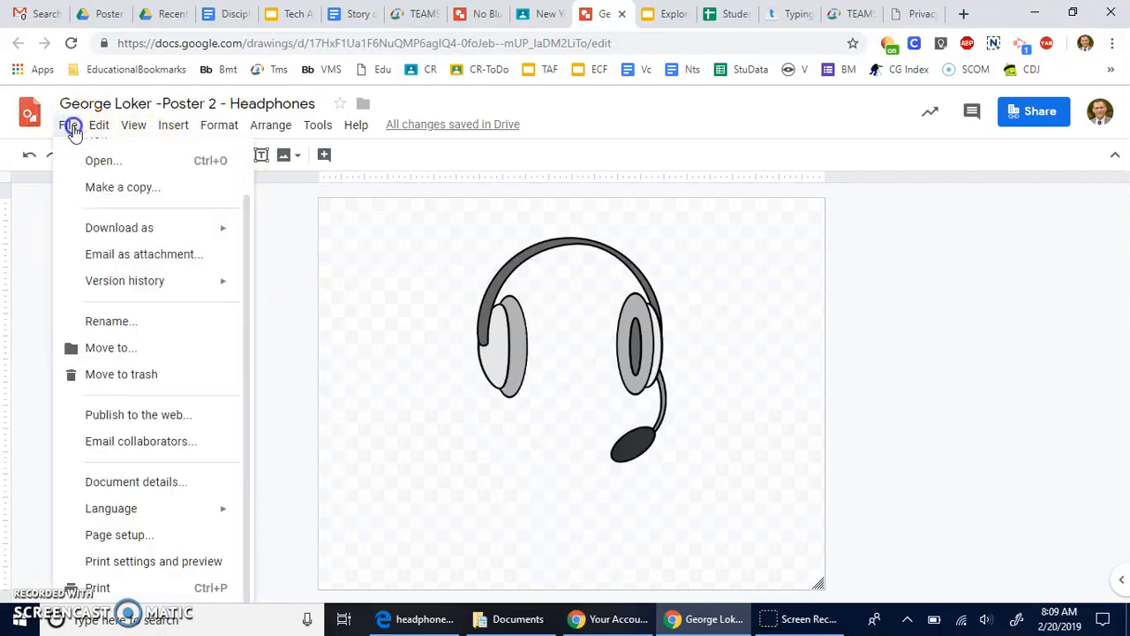
click(106, 542)
drag(491, 357, 440, 360)
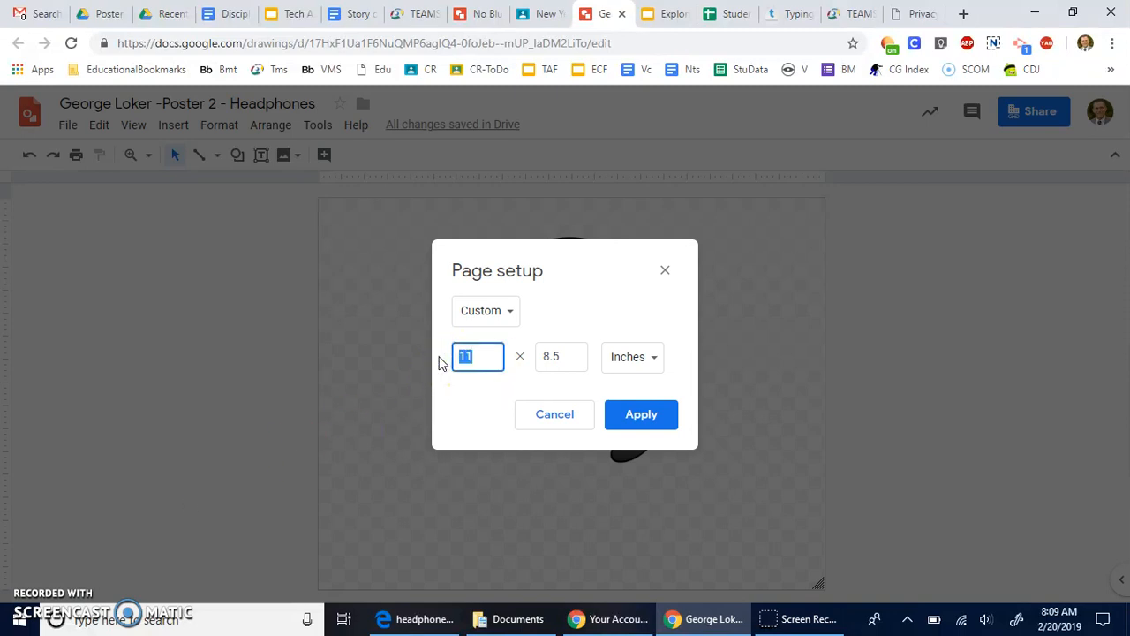
key(Tab)
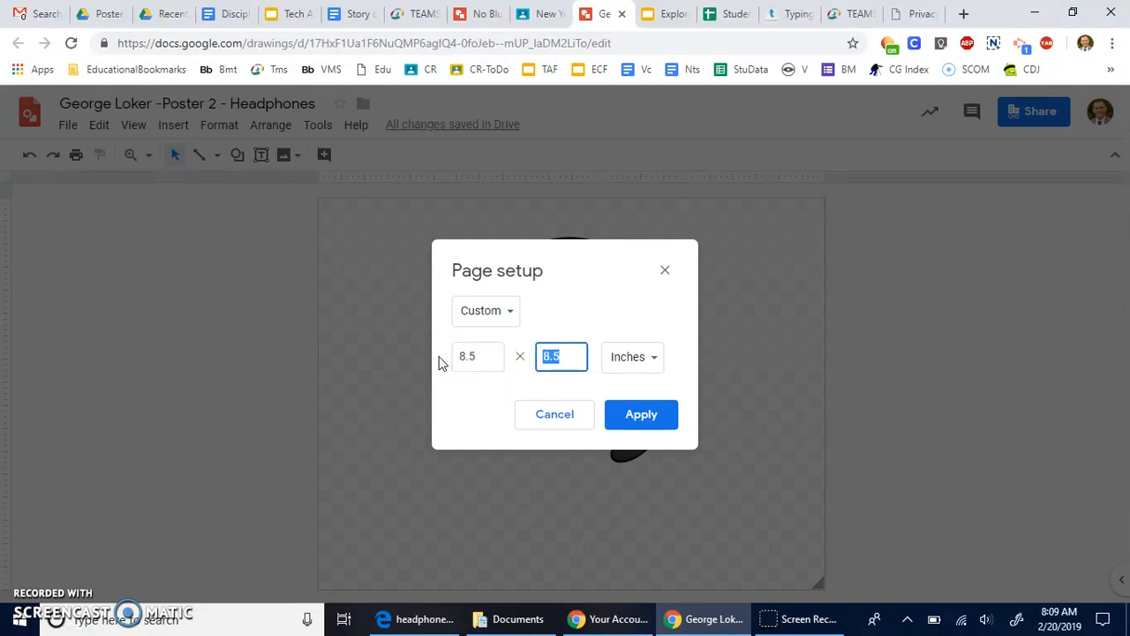
text(11)
click(636, 415)
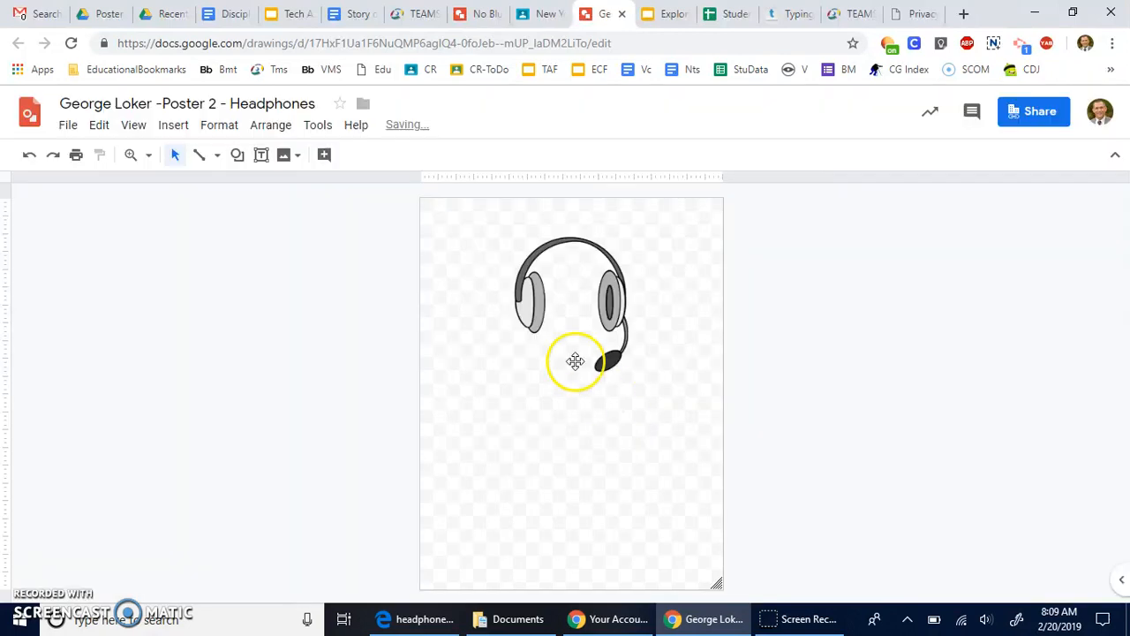
Step: Enlarge the headset picture to nearly the full page width and move it up to the page's upper edge
click(520, 308)
drag(514, 371, 437, 468)
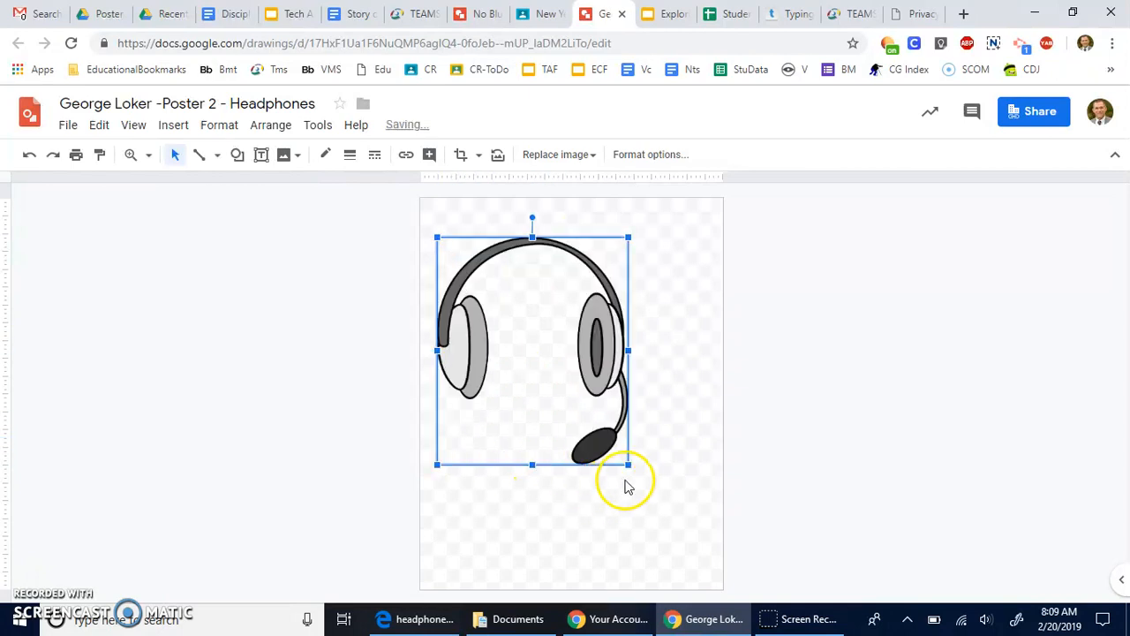
drag(628, 464, 715, 511)
drag(641, 403, 641, 374)
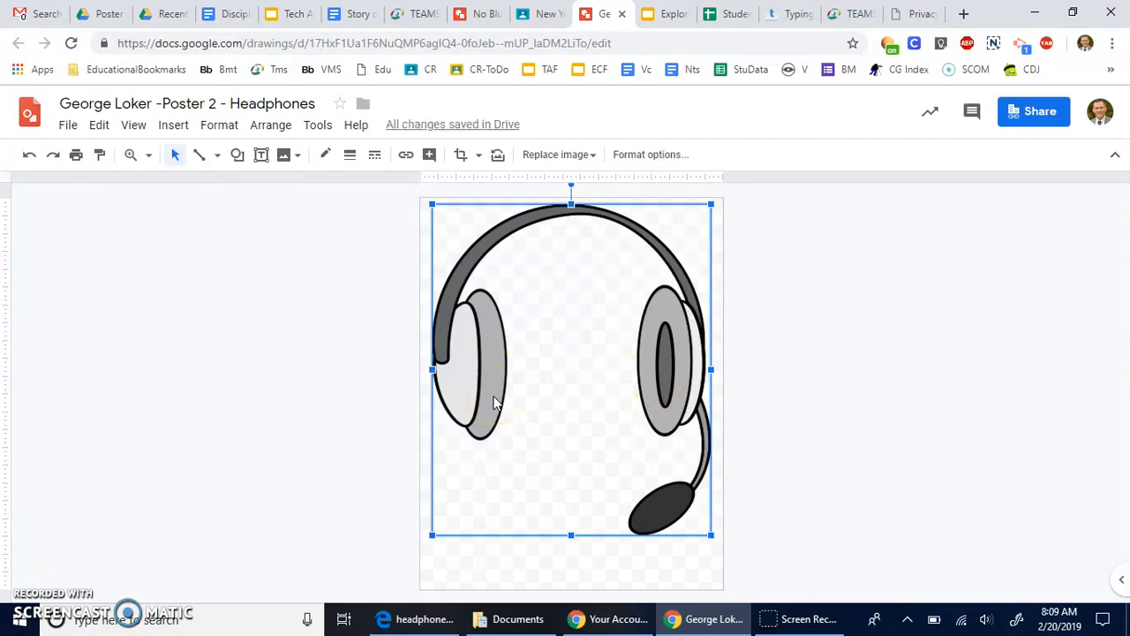
click(348, 393)
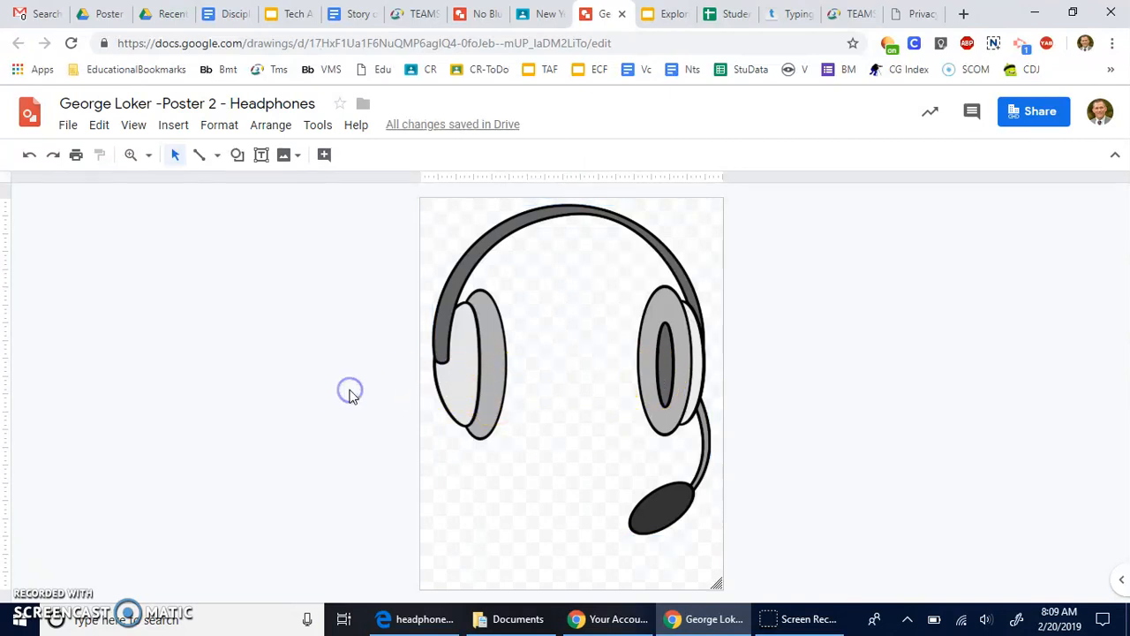
Step: Undo the picture enlargement and the page size change, back to the landscape page with the headset centered
key(ctrl+z)
key(ctrl+z)
key(ctrl+z)
key(ctrl+z)
key(ctrl+z)
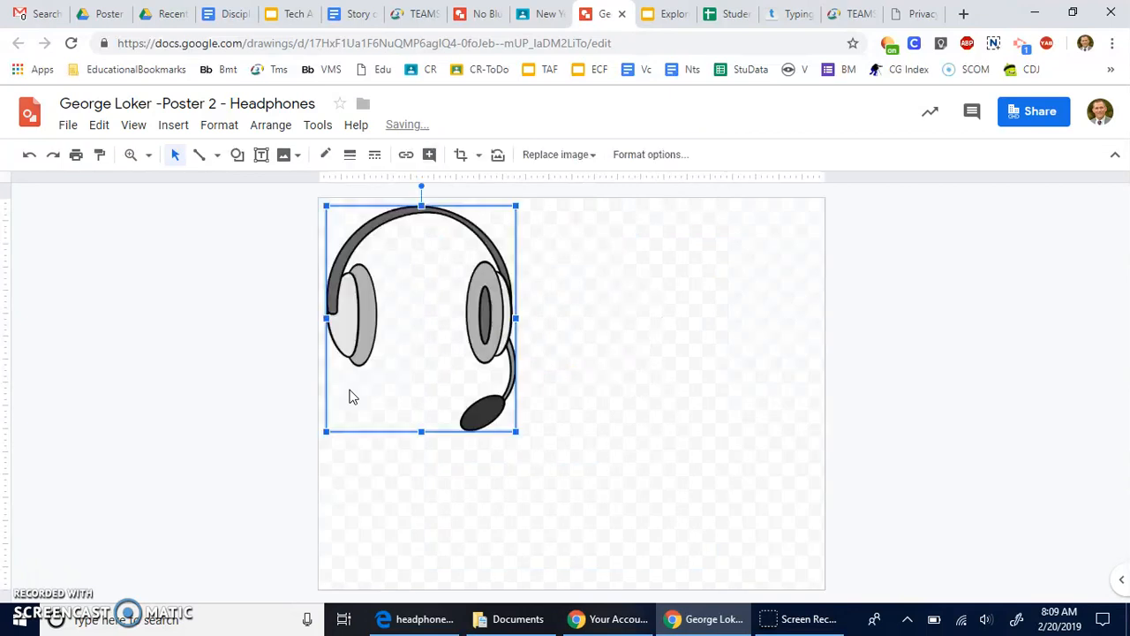
key(ctrl+z)
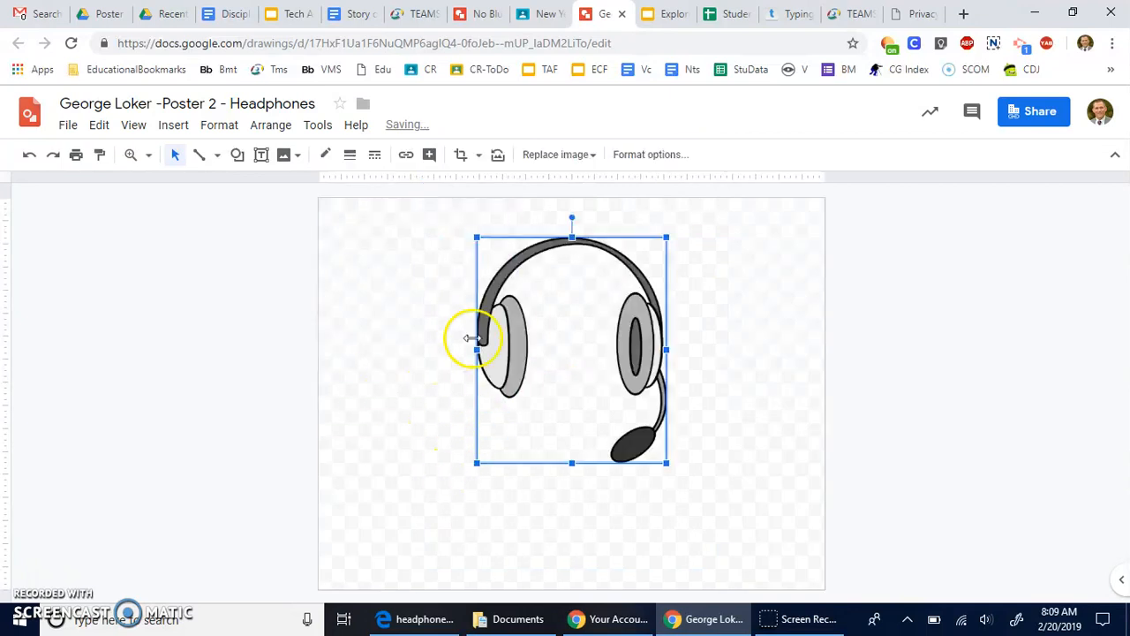
Step: Stretch the headset picture in width and height until it nearly fills the landscape page, leaving a small margin around it
drag(478, 347, 356, 348)
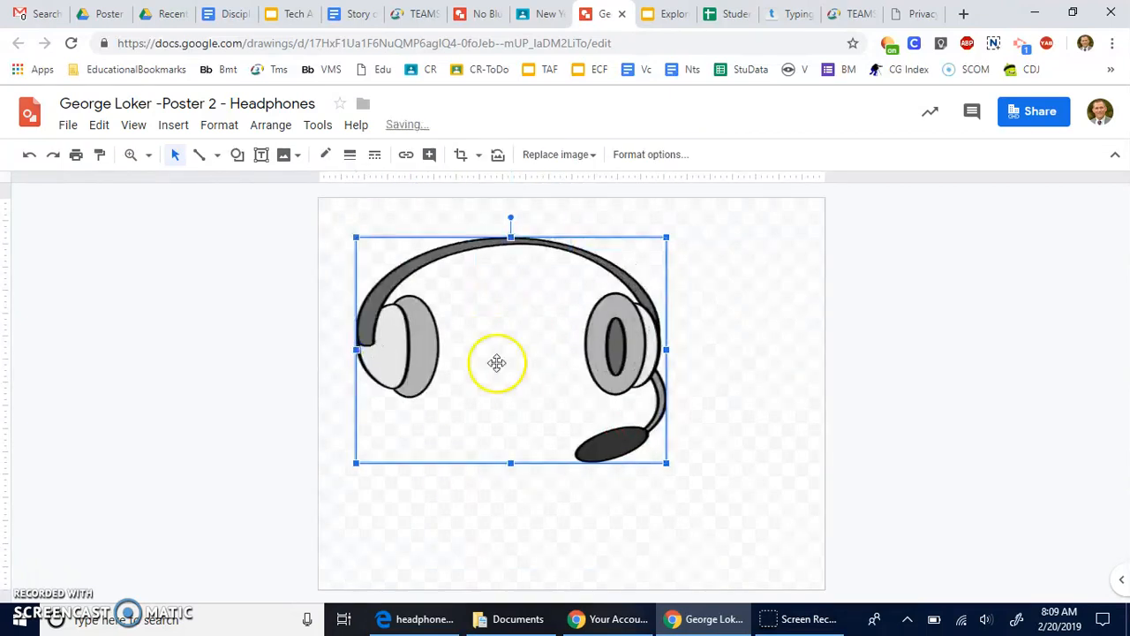
drag(669, 351, 775, 346)
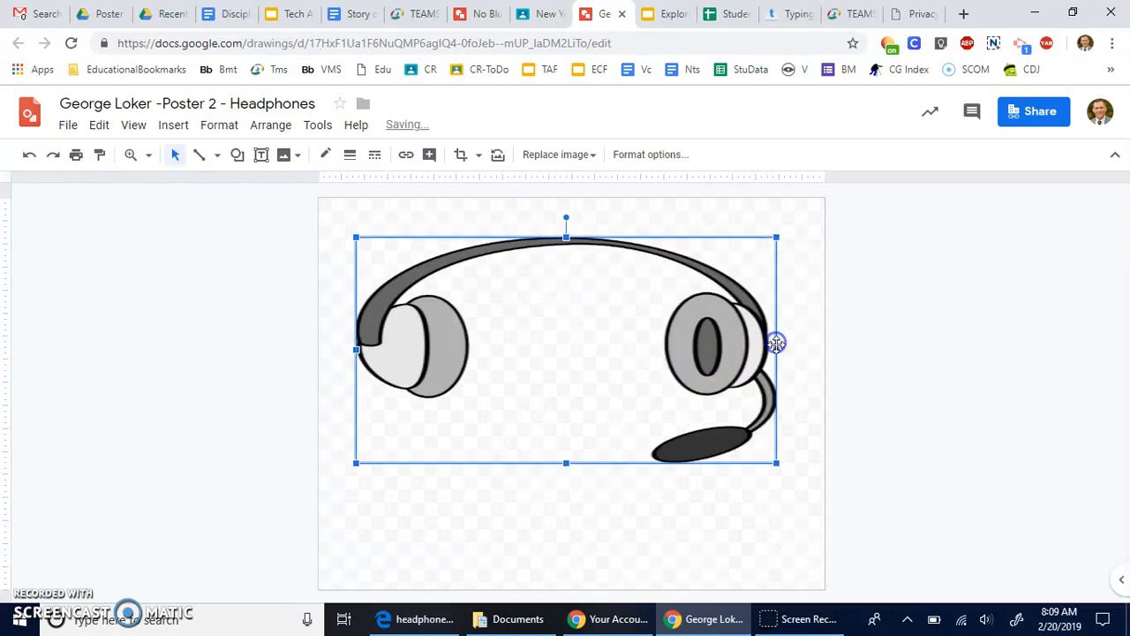
drag(566, 463, 566, 568)
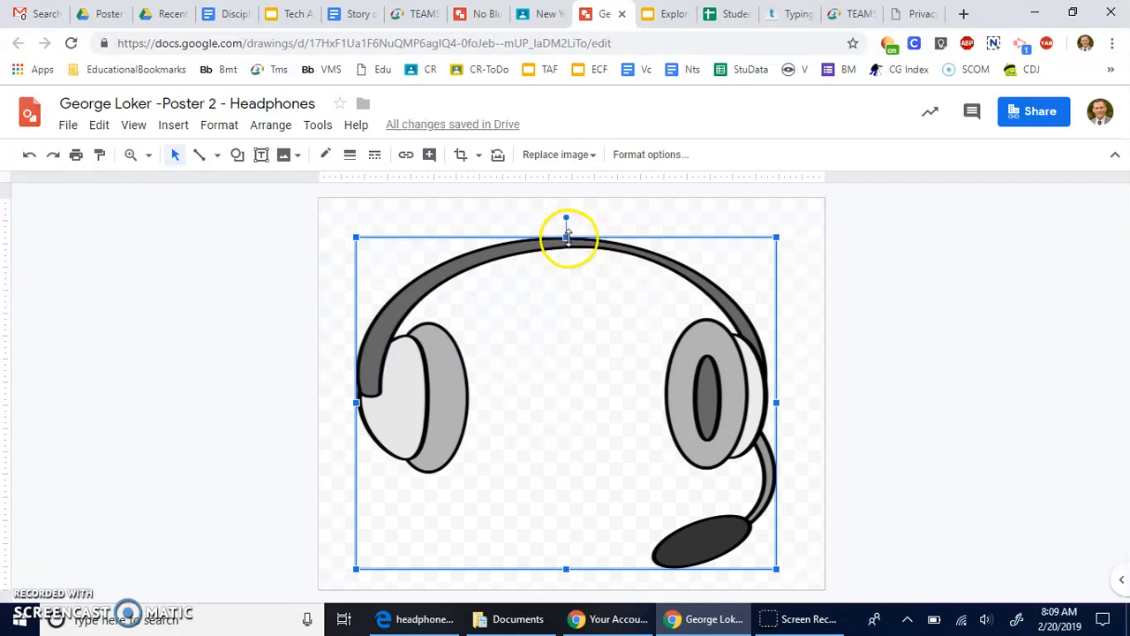
drag(565, 238, 566, 215)
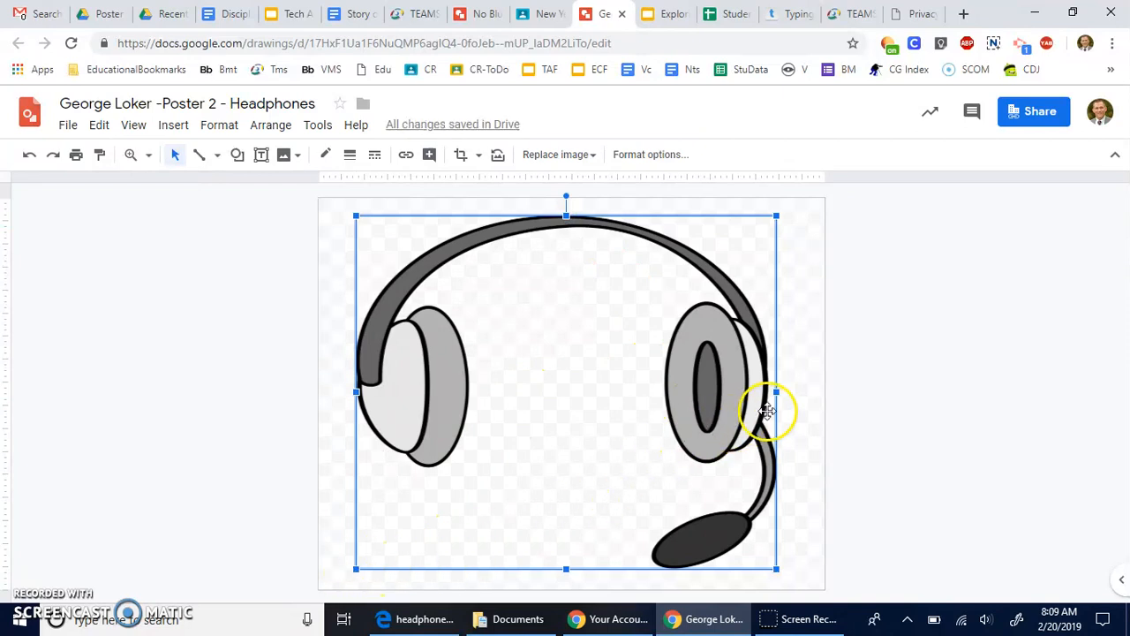
drag(775, 392, 795, 392)
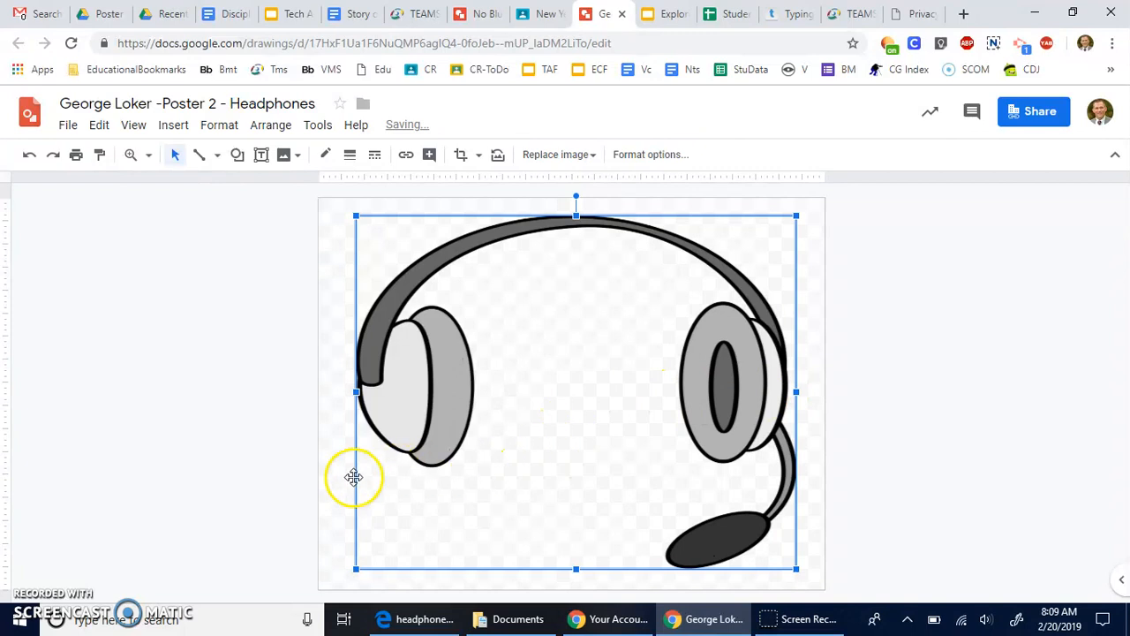
drag(355, 391, 341, 396)
click(270, 397)
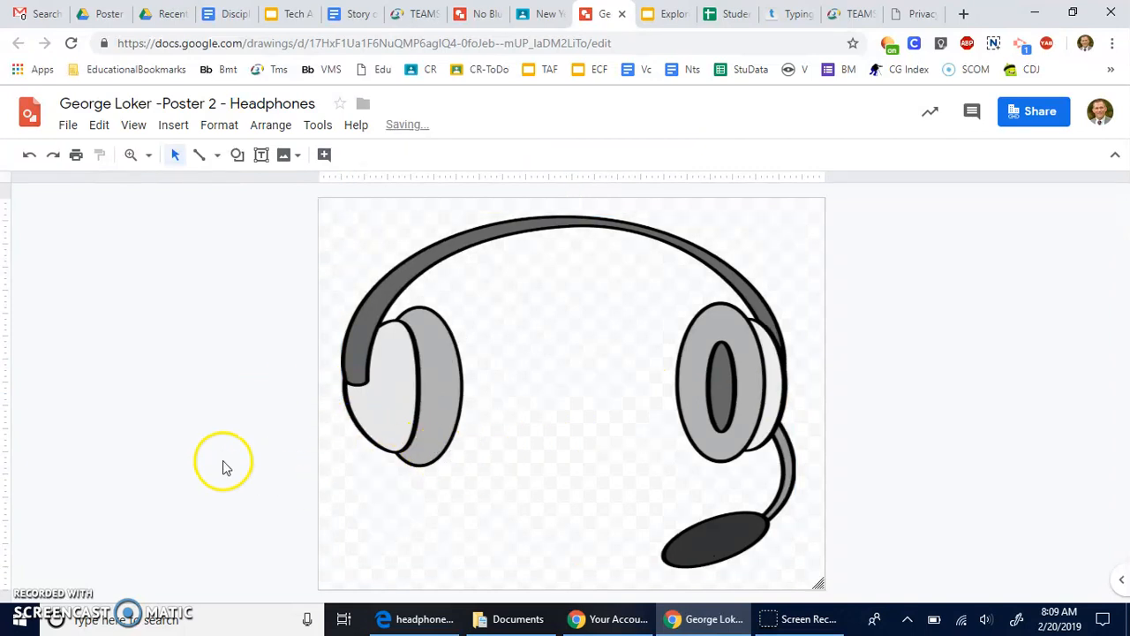
Step: Add a text box below the headset's ear cups with the title "Headphones"
click(254, 158)
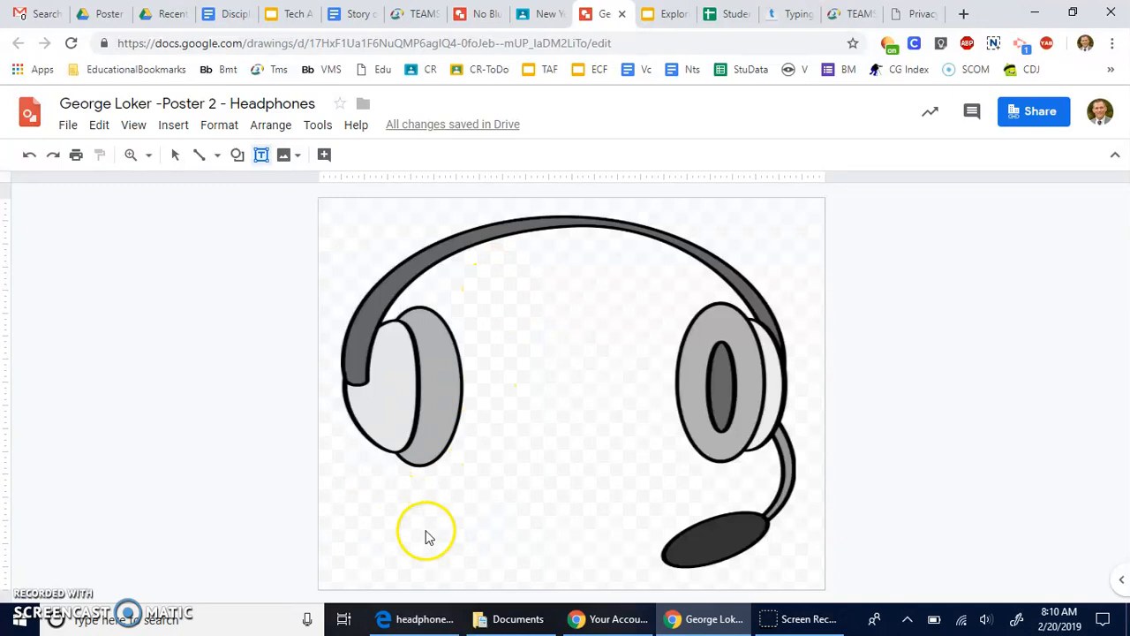
click(356, 502)
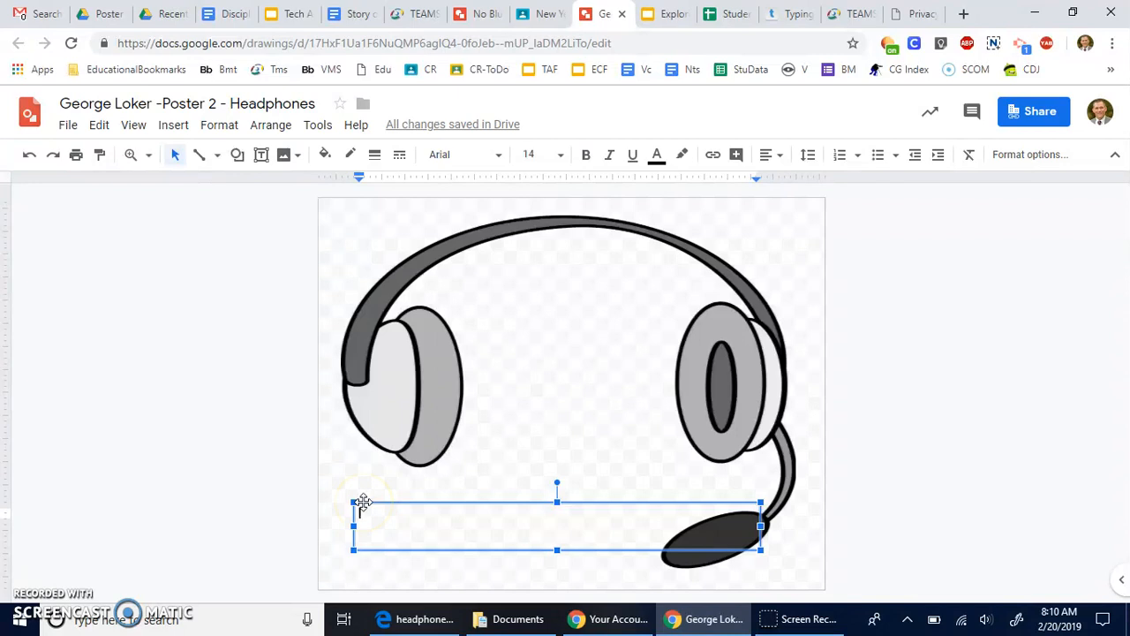
text(Headphones)
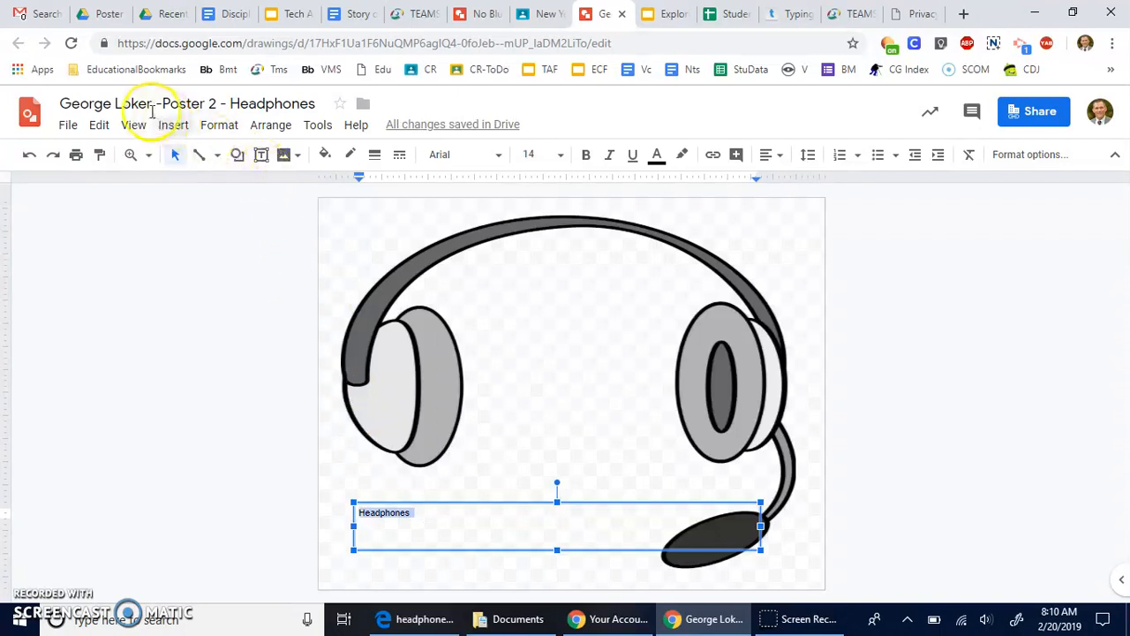
Step: Convert the selected "Headphones" title to UPPERCASE
click(218, 126)
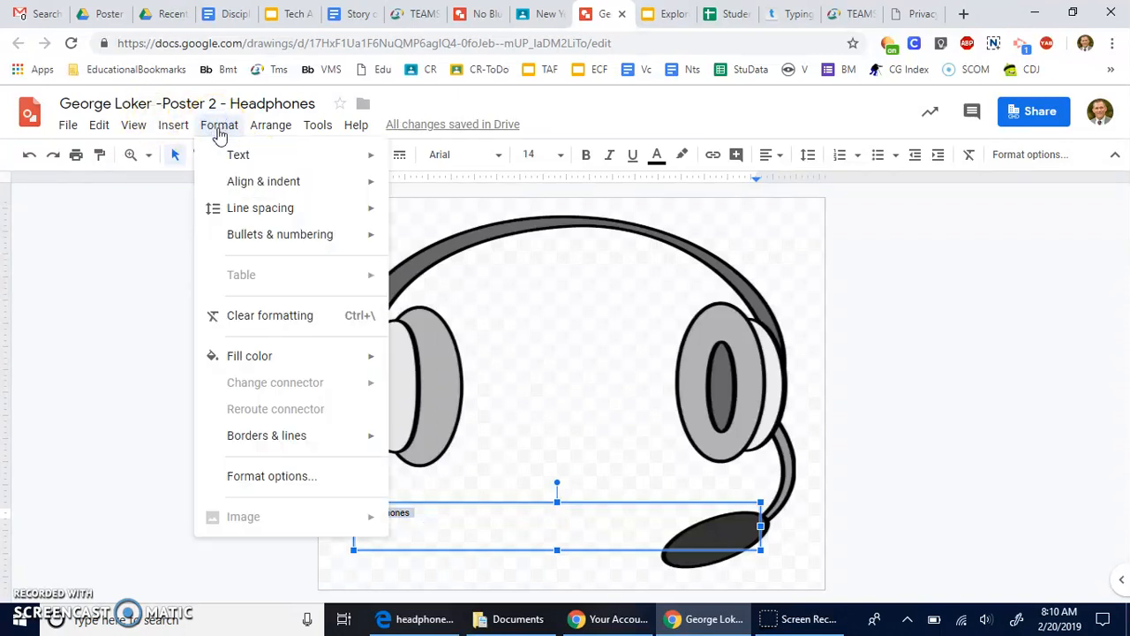
click(244, 159)
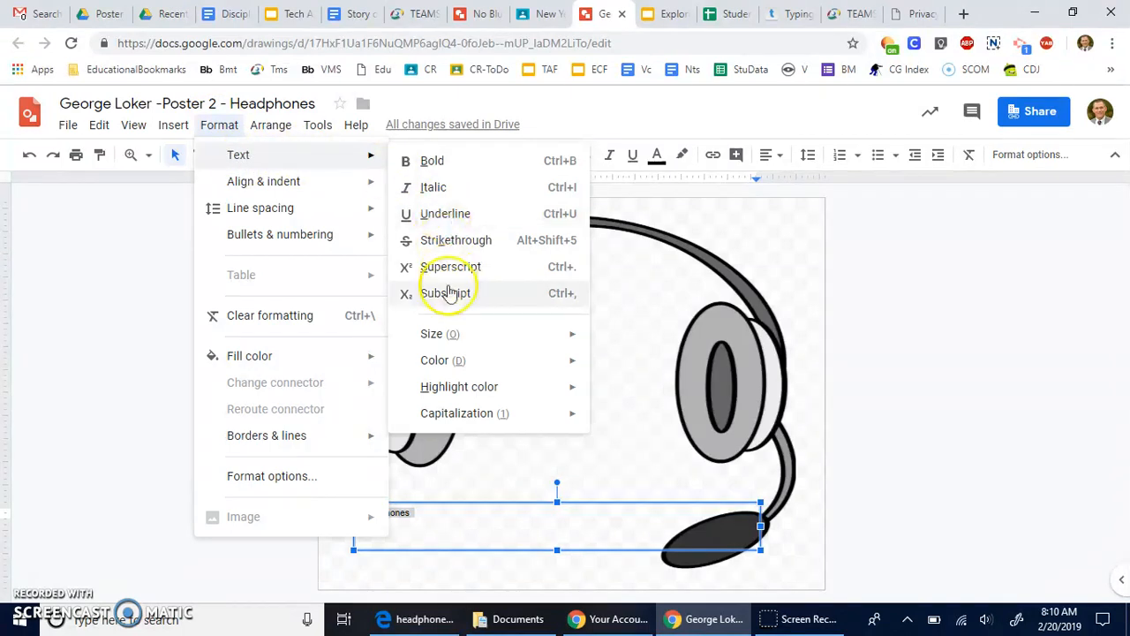
mouse_move(456, 425)
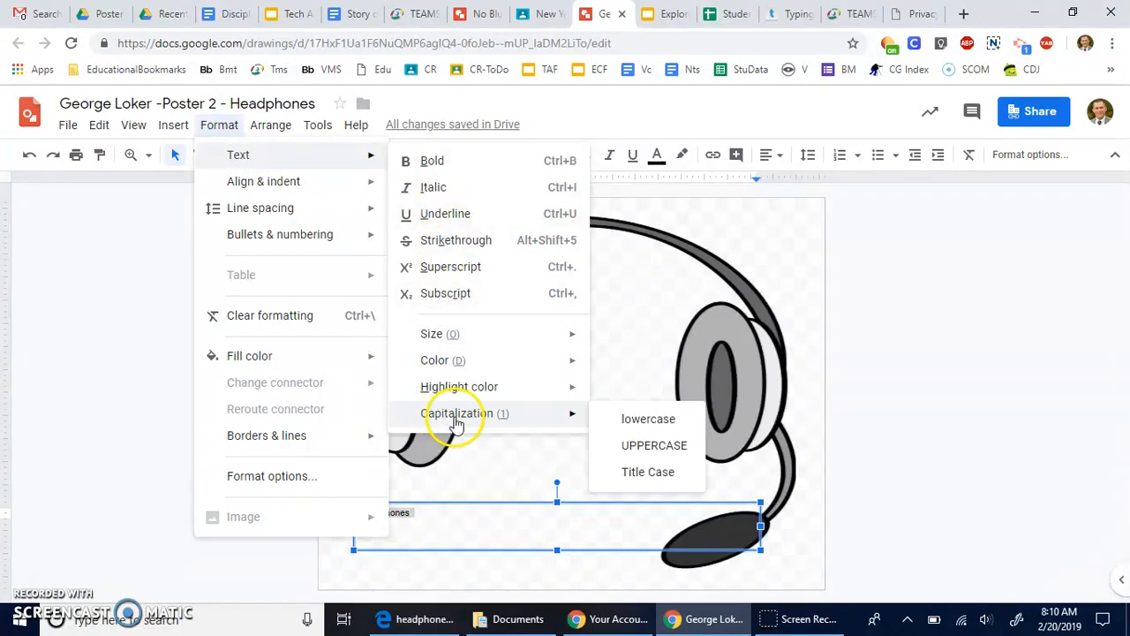
click(653, 447)
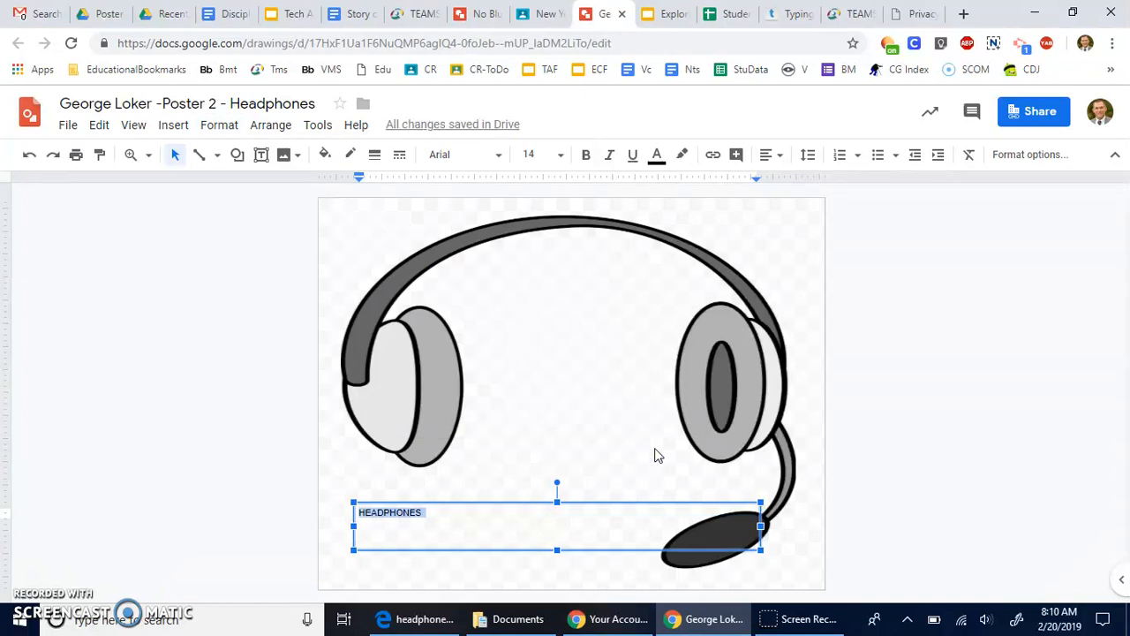
Step: Enlarge the HEADPHONES title to font size 72 and make it bold
key(ctrl+shift+period)
key(ctrl+shift+period)
key(ctrl+shift+period)
key(ctrl+shift+period)
key(ctrl+shift+period)
key(ctrl+shift+period)
key(ctrl+shift+period)
key(ctrl+shift+period)
key(ctrl+shift+period)
key(ctrl+shift+period)
key(ctrl+shift+period)
key(ctrl+shift+period)
key(ctrl+shift+period)
key(ctrl+shift+period)
key(ctrl+shift+period)
key(ctrl+shift+period)
key(ctrl+shift+period)
key(ctrl+shift+period)
key(ctrl+shift+period)
key(ctrl+shift+period)
key(ctrl+shift+period)
key(ctrl+shift+period)
key(ctrl+shift+period)
click(538, 157)
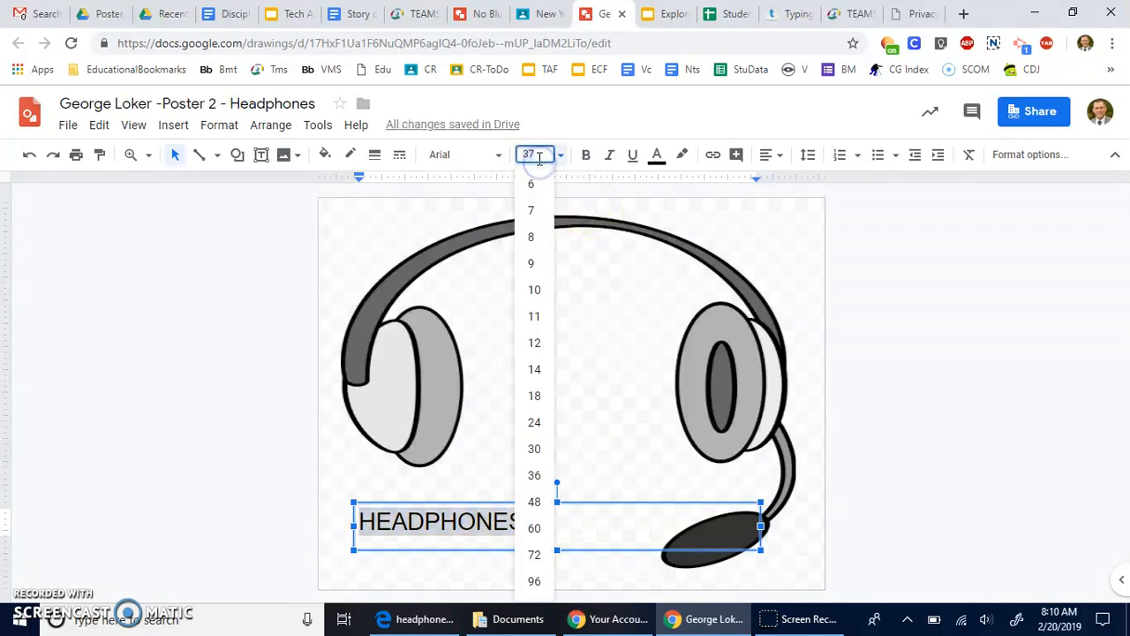
click(537, 553)
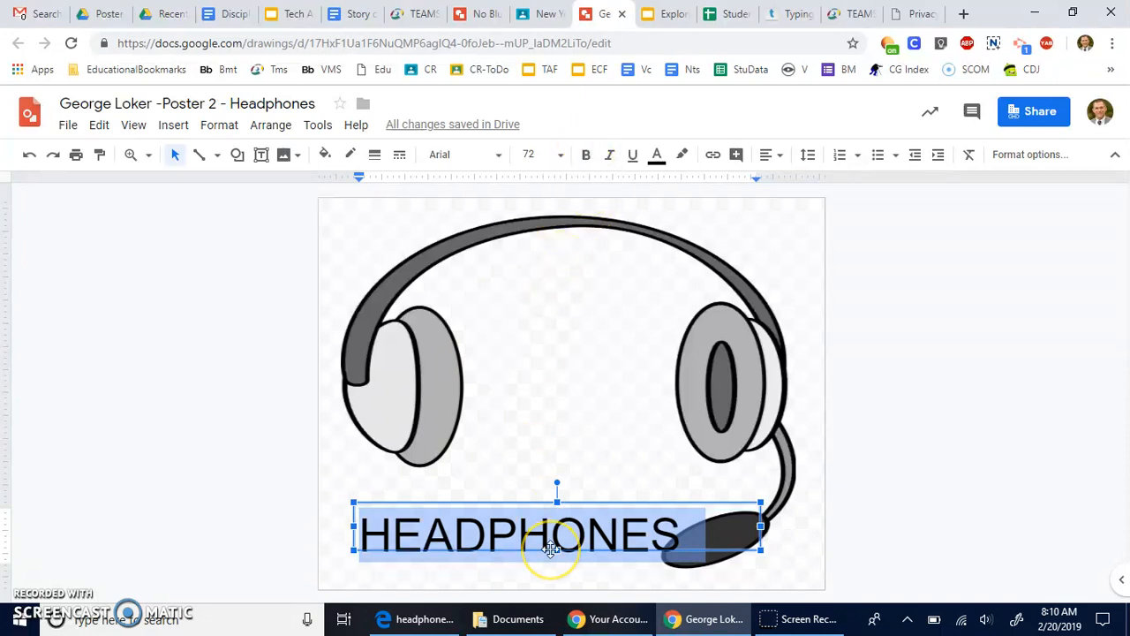
key(ctrl+b)
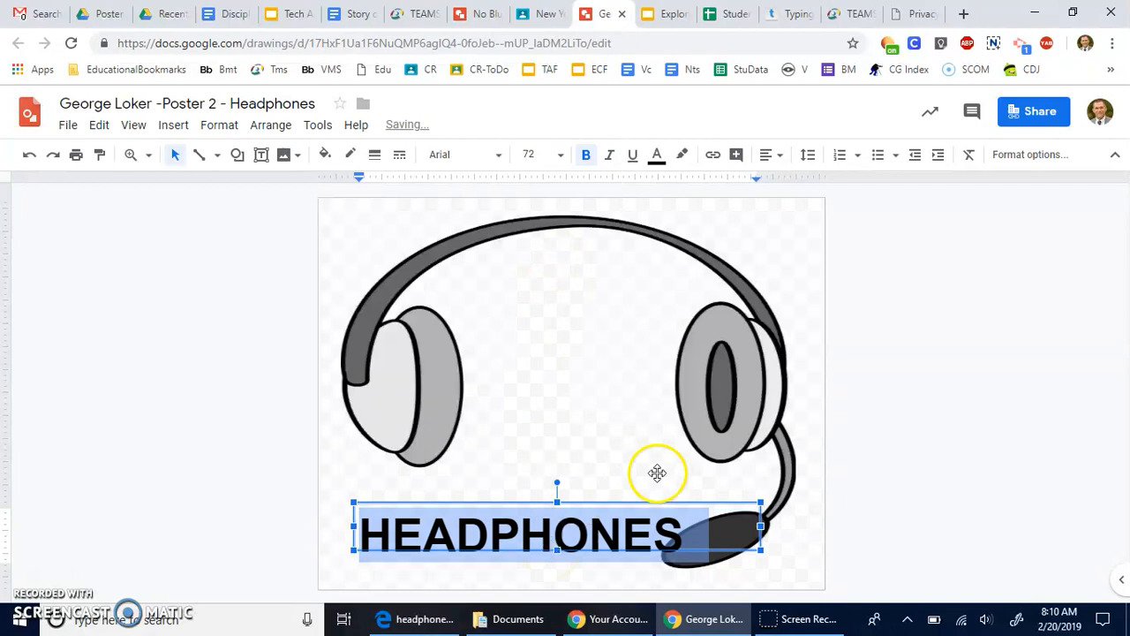
click(911, 519)
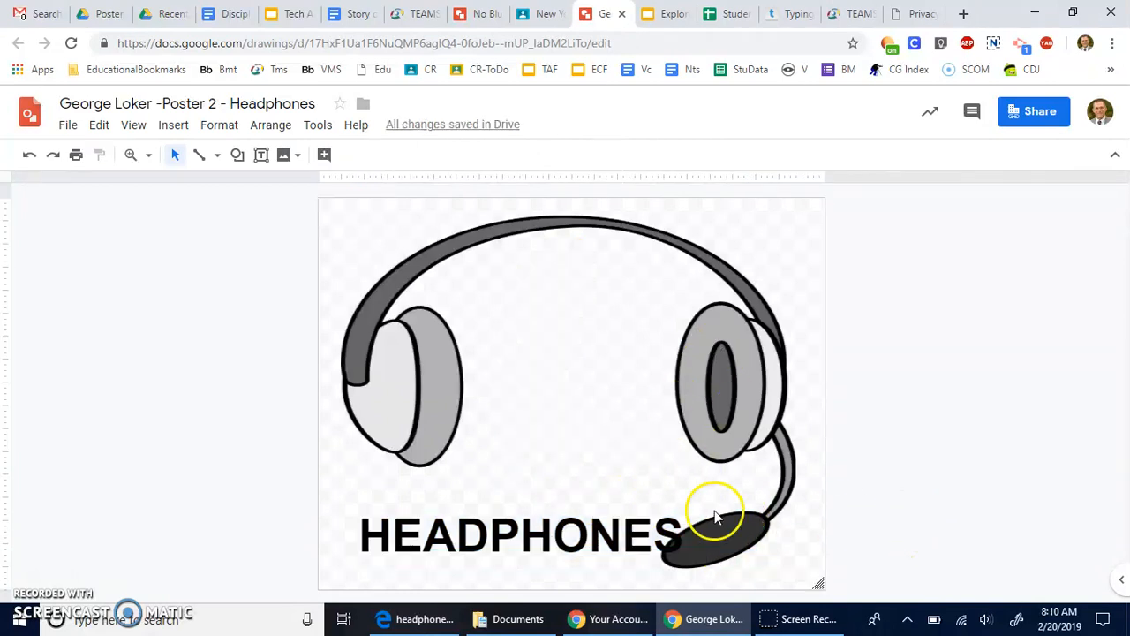
Step: Move the HEADPHONES title slightly up and to the left so it clears the headset's microphone
click(533, 510)
drag(524, 500, 521, 487)
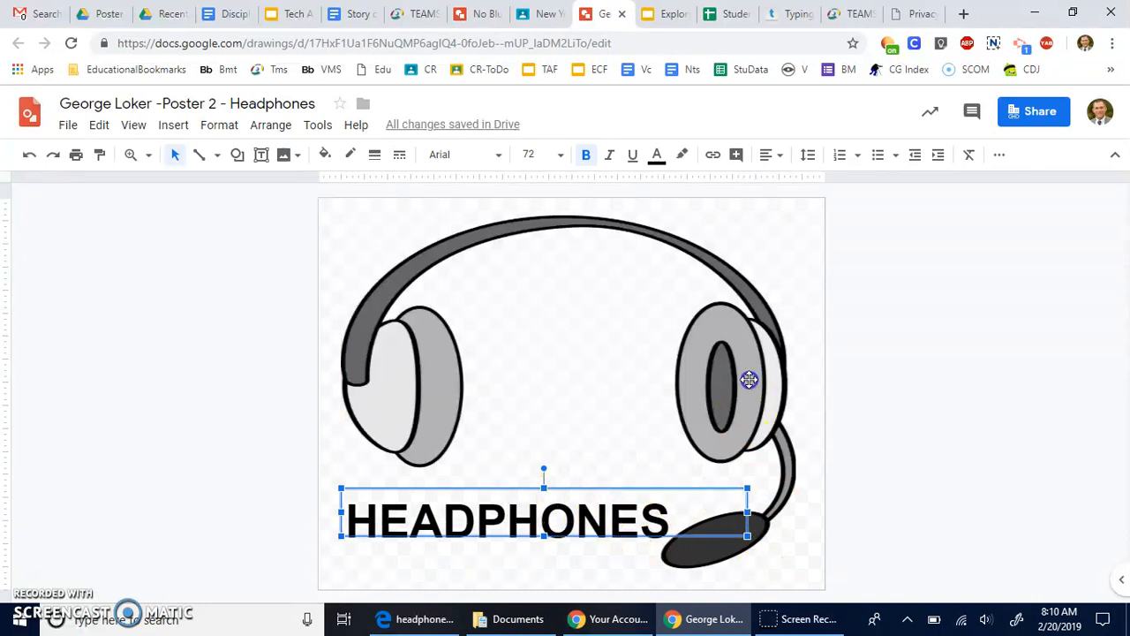
click(781, 541)
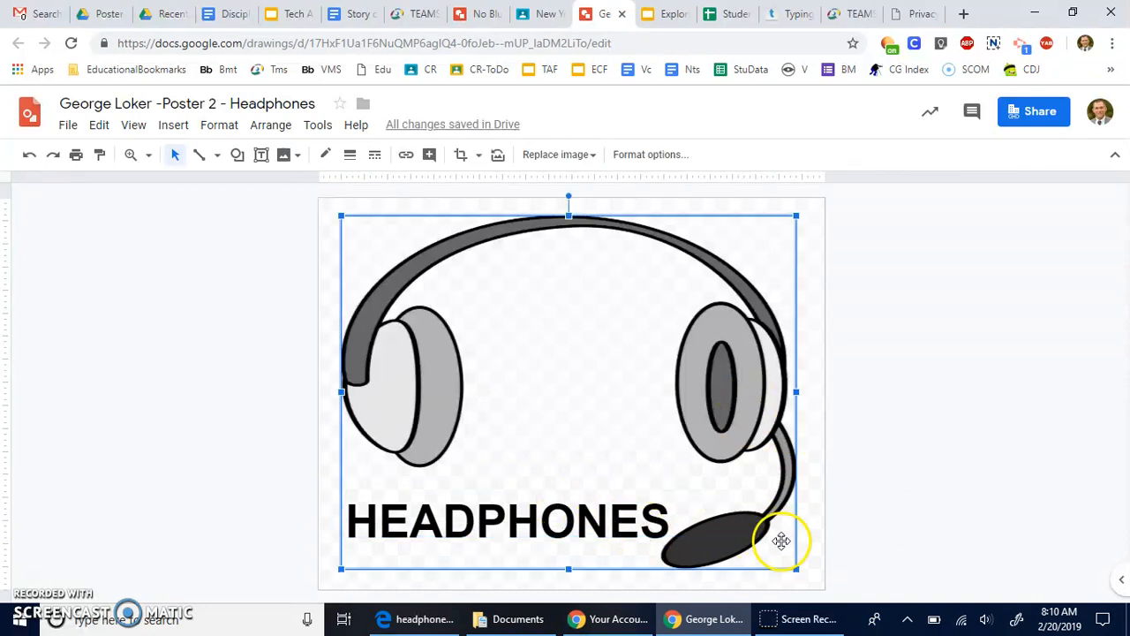
click(612, 516)
click(910, 522)
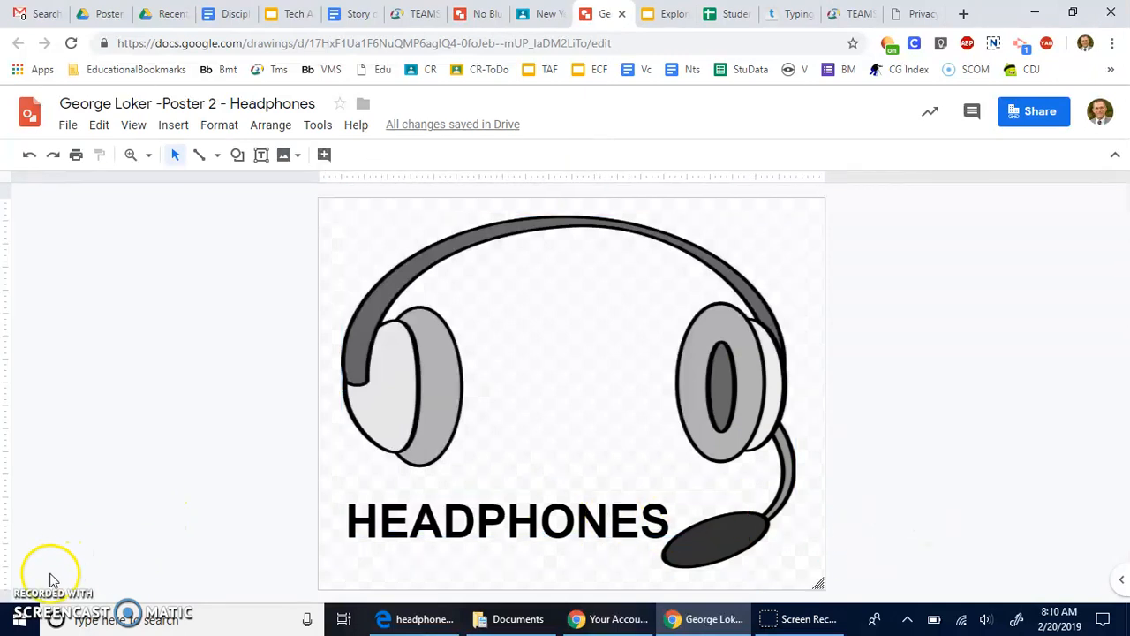
Step: Change the page to portrait and widen the HEADPHONES text box until the title fits on one line
click(39, 580)
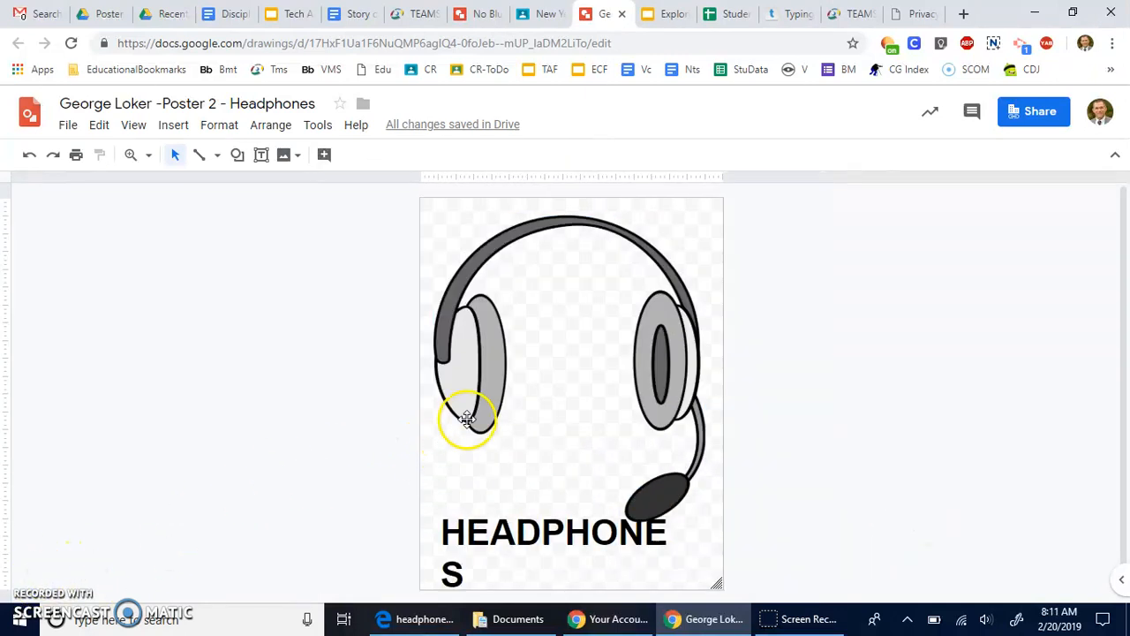
click(498, 546)
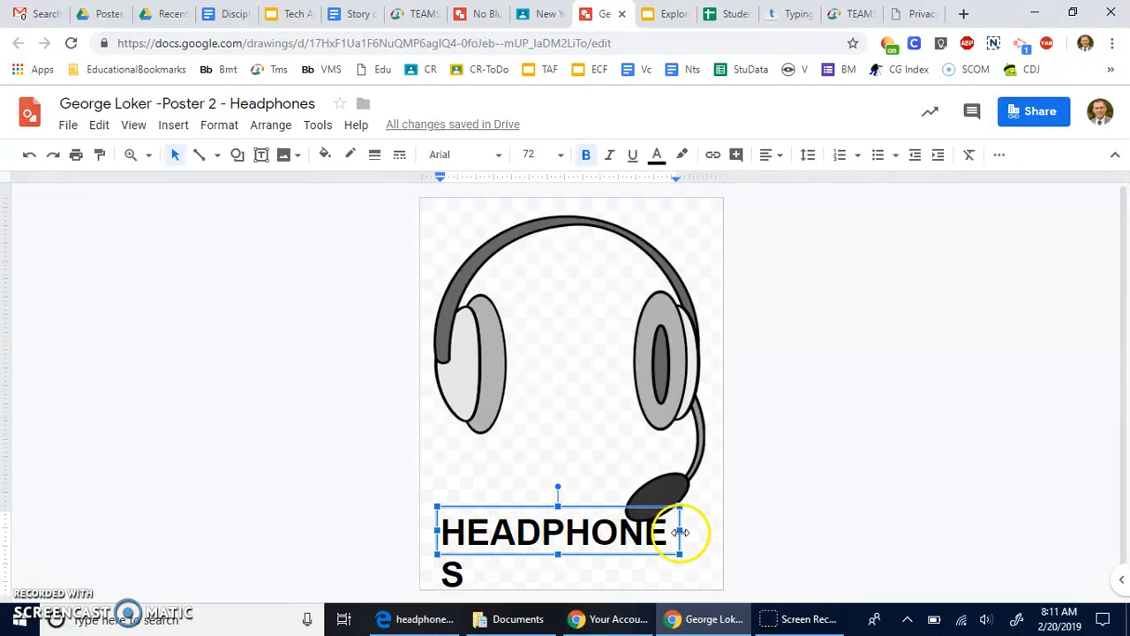
drag(678, 531, 712, 529)
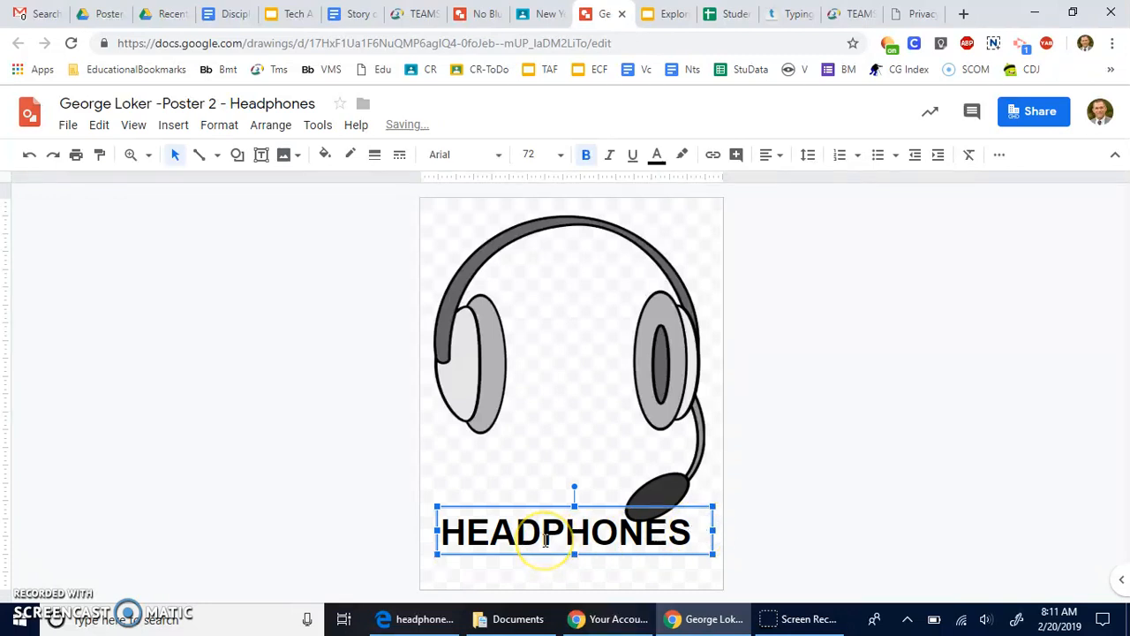
Step: Center the HEADPHONES title within its text box and leave the box selected
key(ctrl+shift+e)
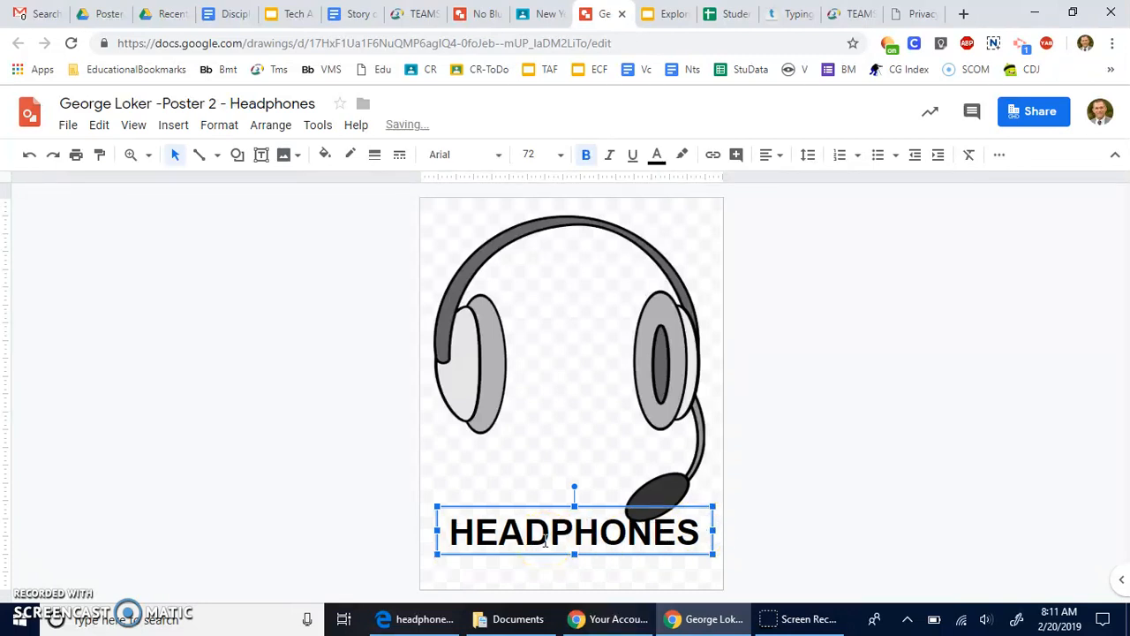
click(239, 379)
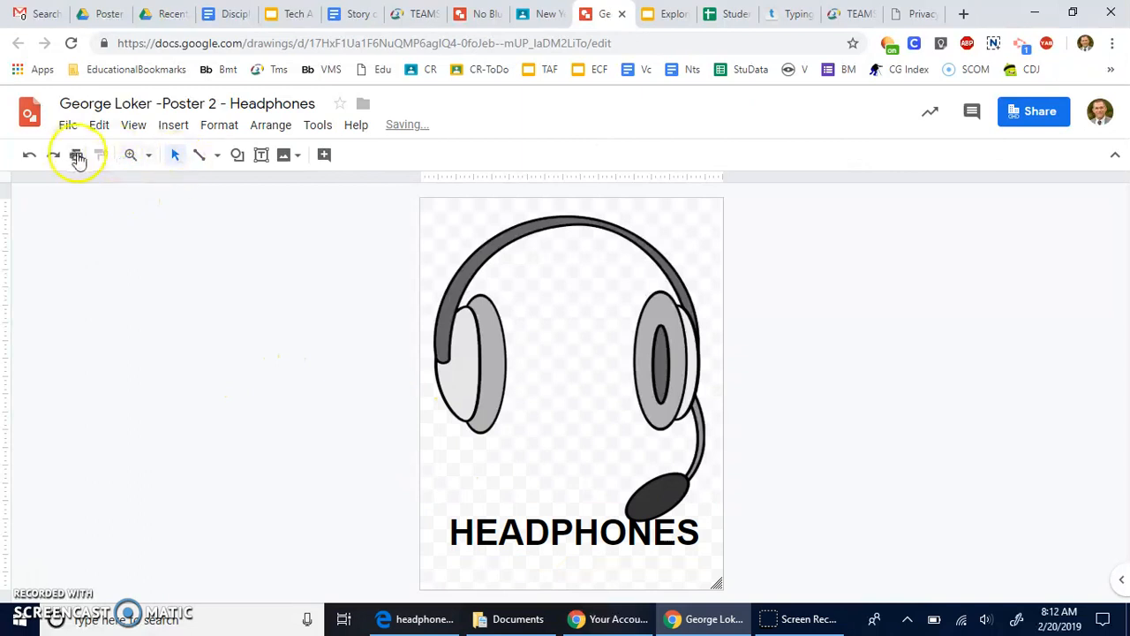
click(545, 532)
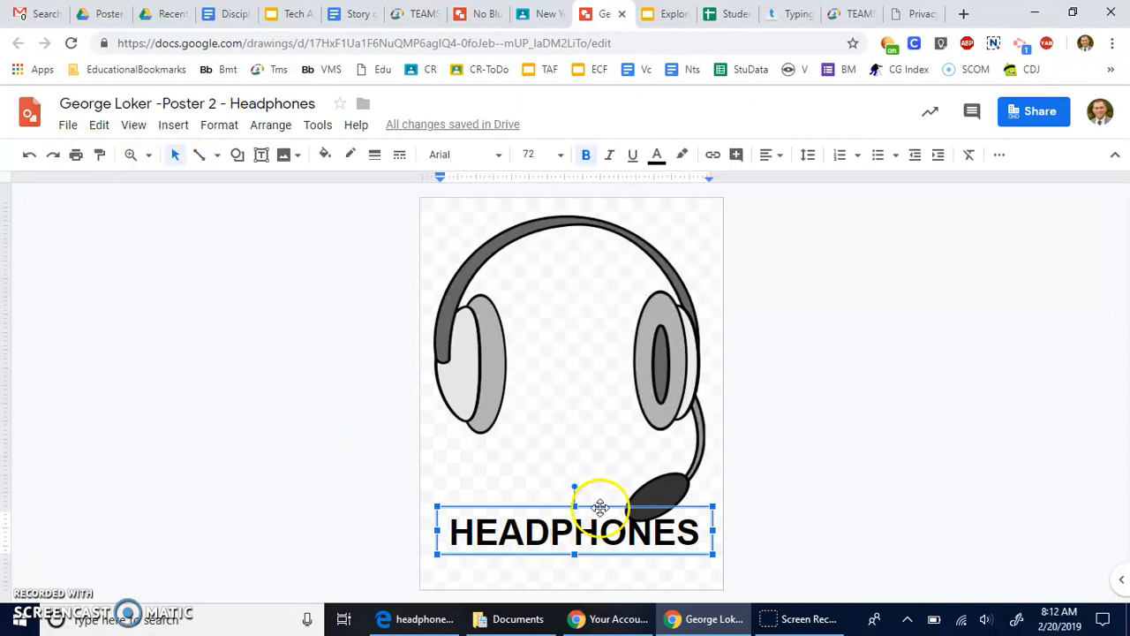
Step: Move the HEADPHONES title to the top of the page and shift the headset picture down to sit below it
drag(603, 506, 602, 206)
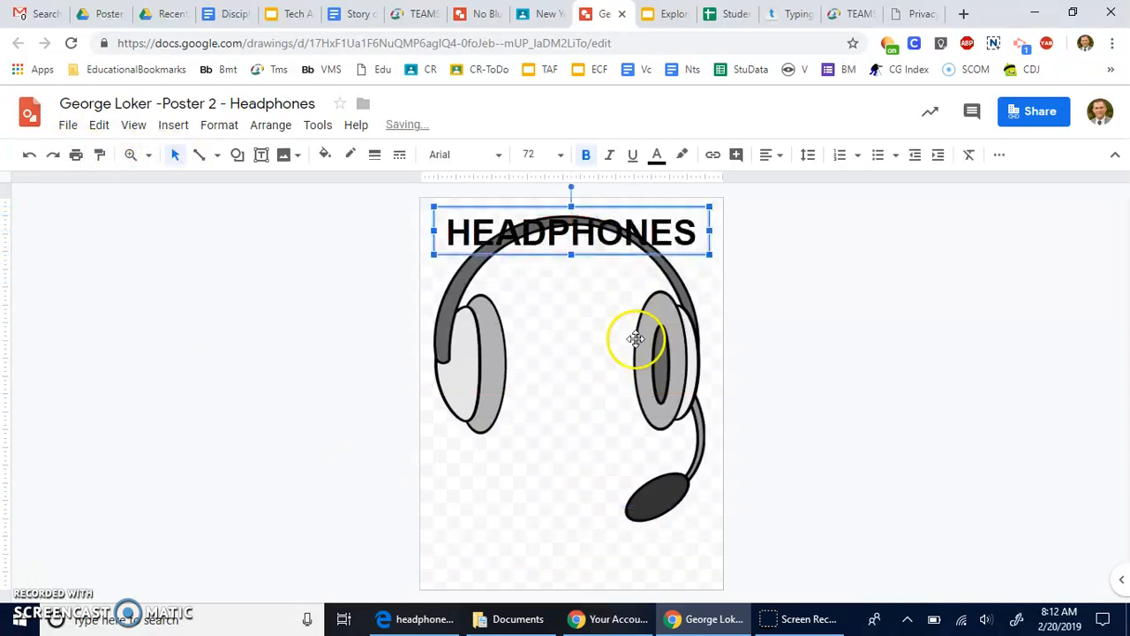
click(669, 344)
drag(683, 359, 682, 403)
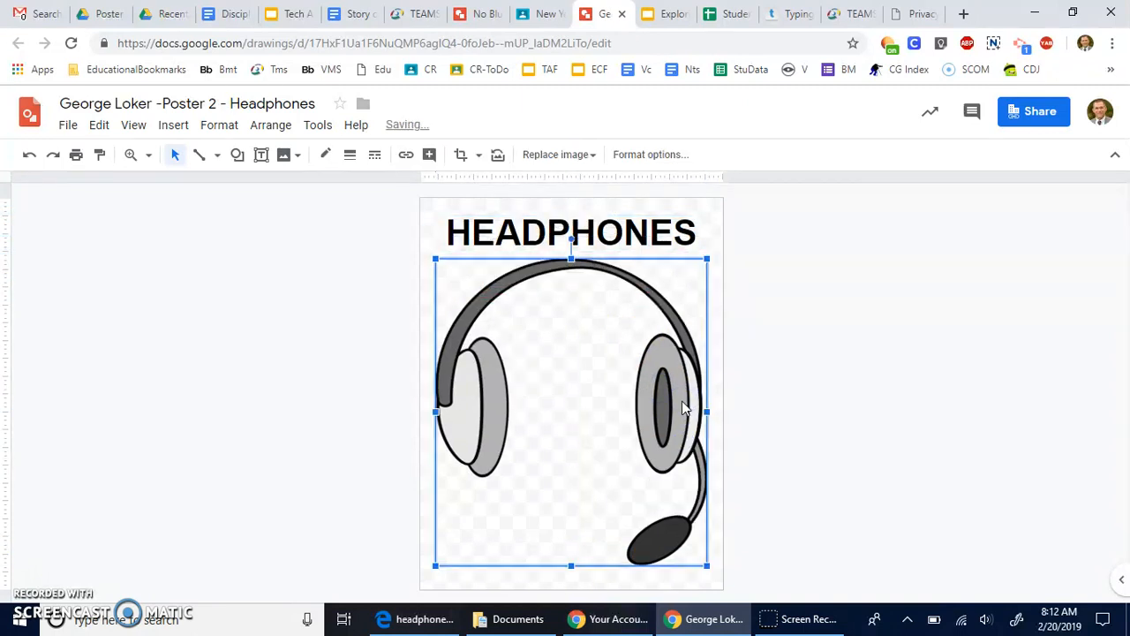
click(365, 264)
Step: Add a center-aligned text box over the headset's opening and move it left so it stays within the page
click(259, 156)
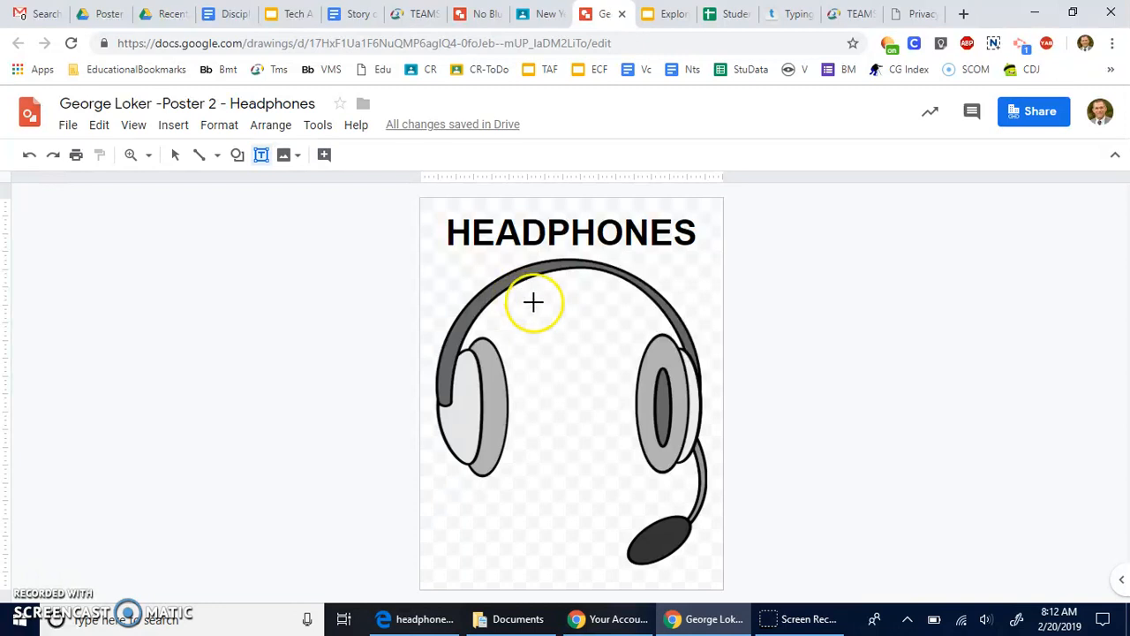
click(534, 310)
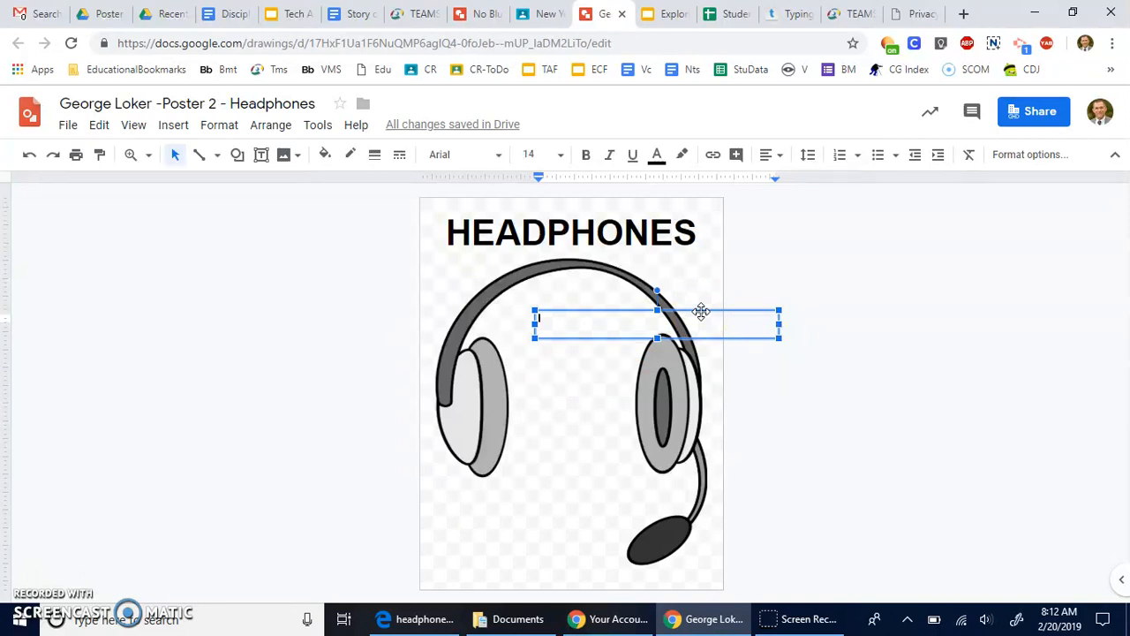
click(701, 311)
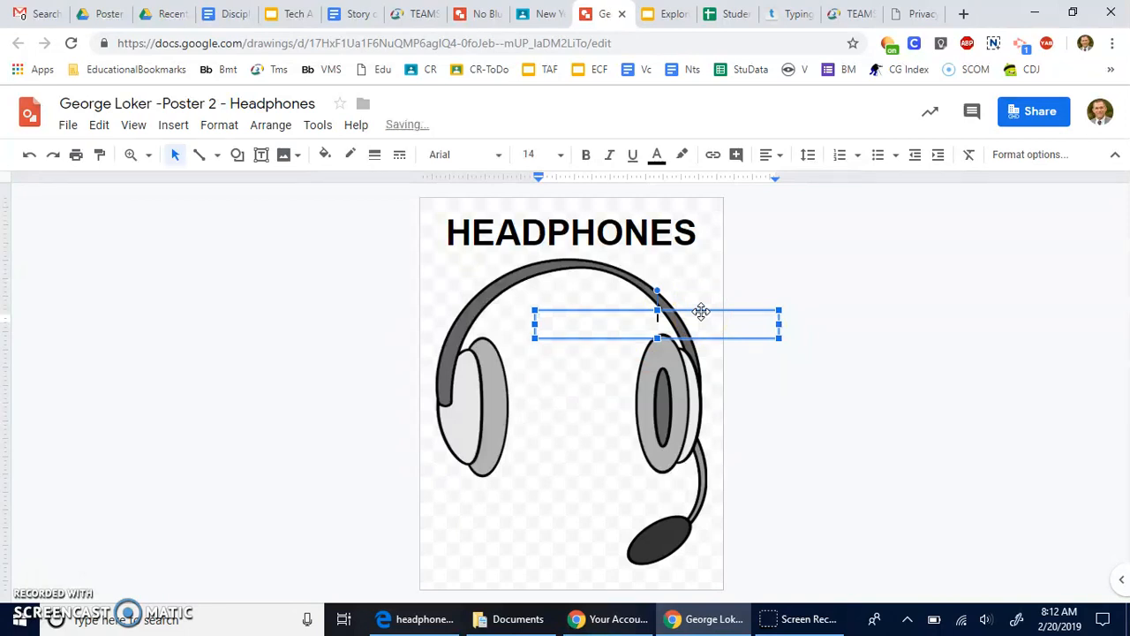
click(769, 155)
click(769, 153)
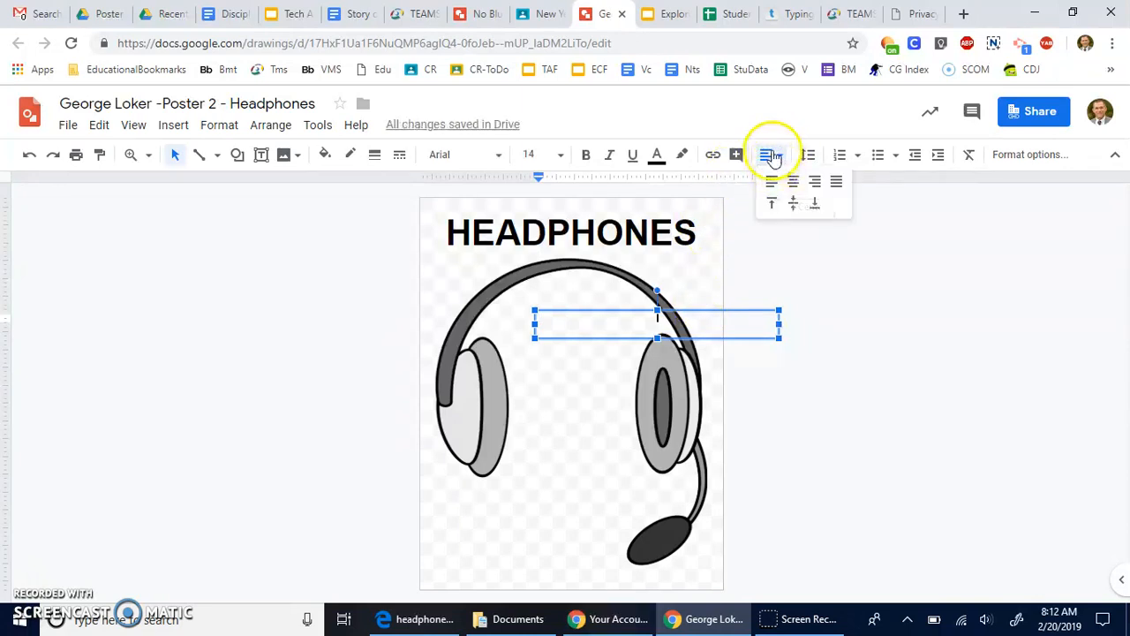
click(647, 289)
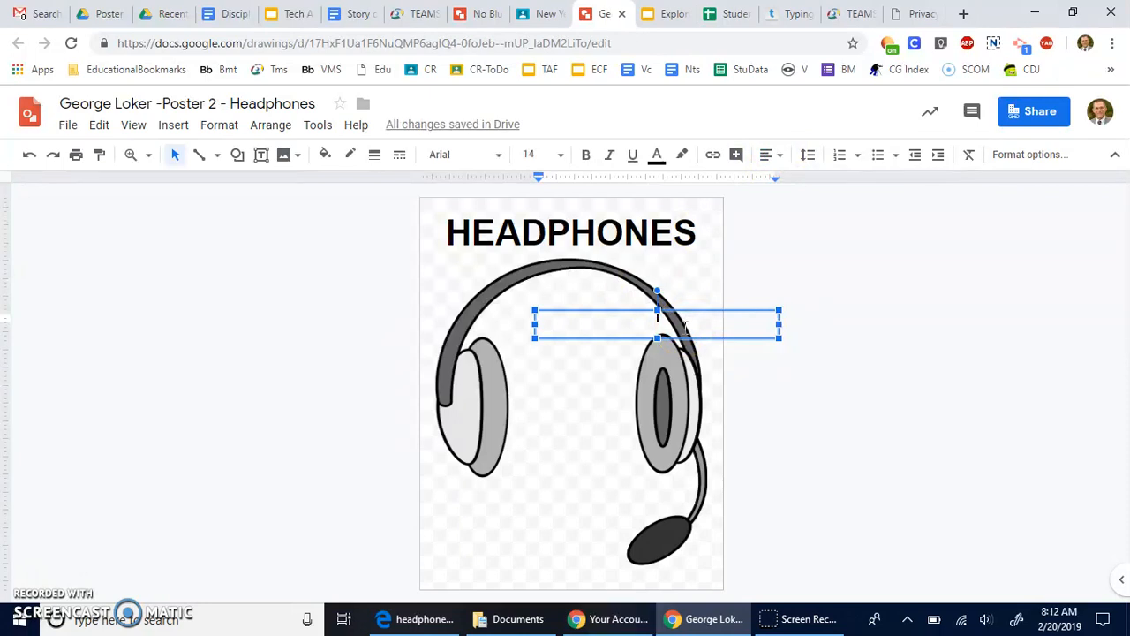
drag(747, 308, 684, 298)
click(598, 316)
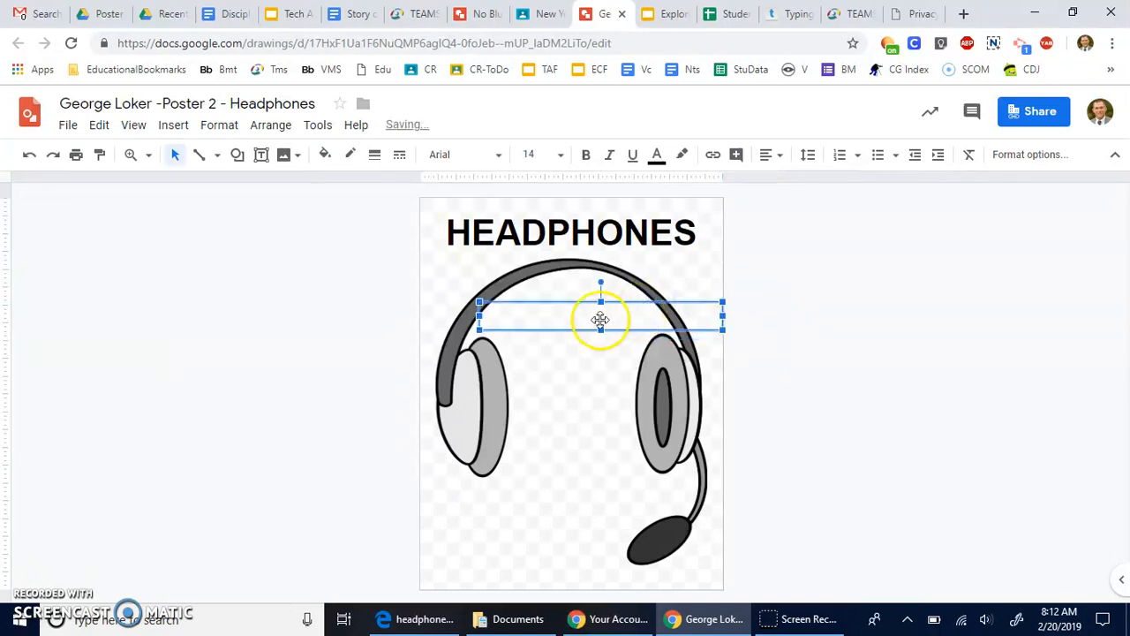
Step: Enter the message "Bring To desk For video tutorials." in the new text box, split over five lines
click(593, 319)
click(656, 319)
text(als.)
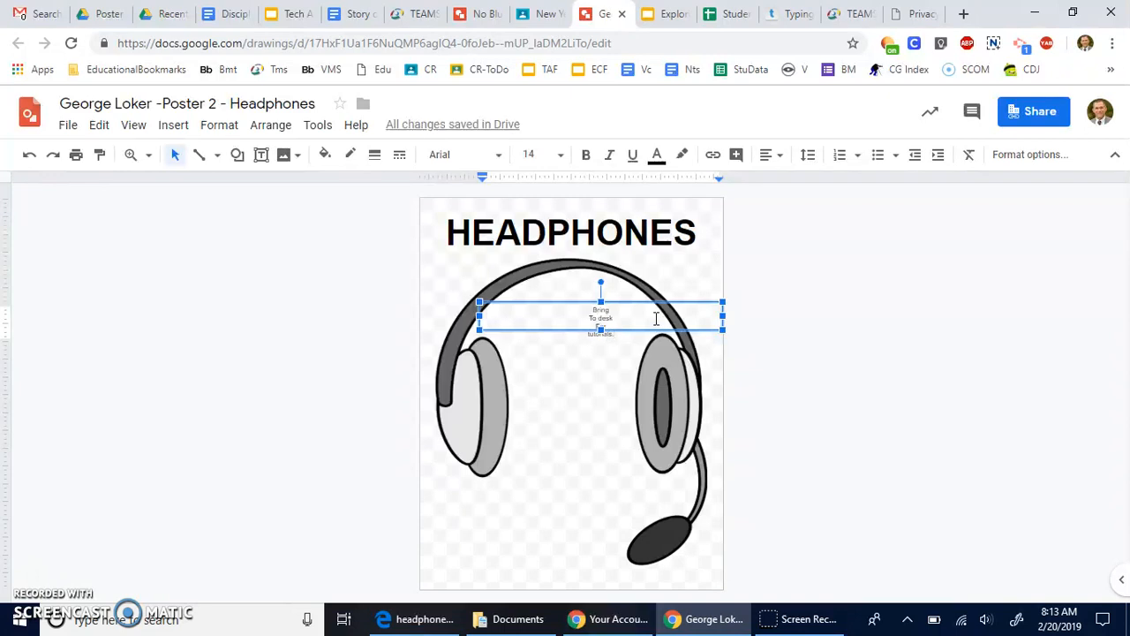
key(Return)
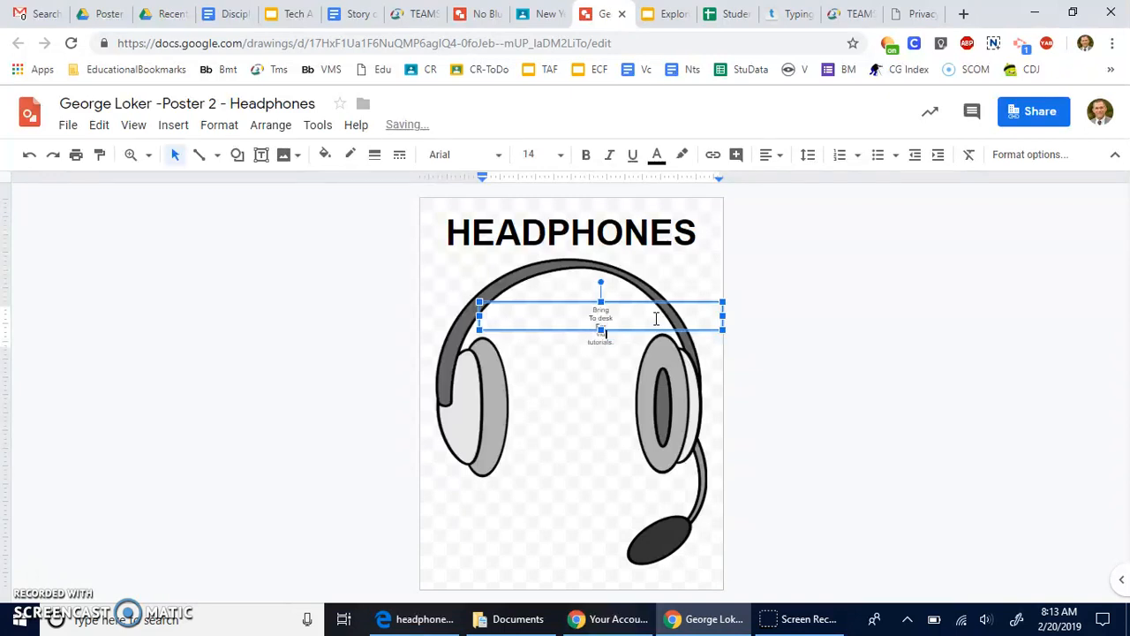
Step: Enlarge the whole five-line message inside the headset to font size 81
key(ctrl+a)
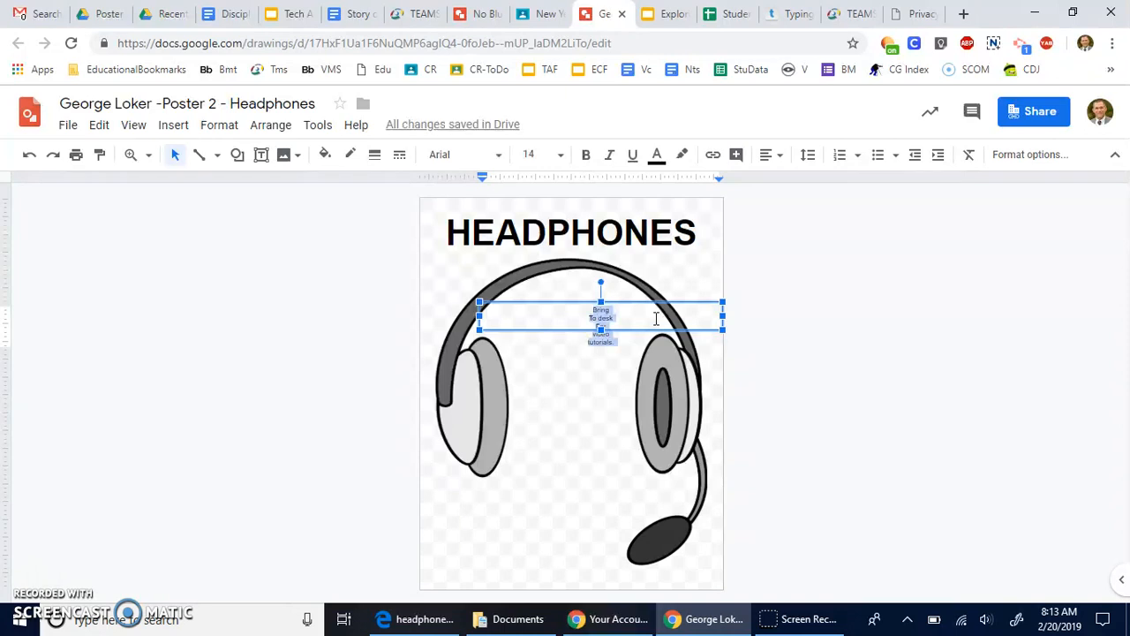
key(ctrl+shift+period)
key(ctrl+shift+period)
key(ctrl+shift+period)
key(ctrl+shift+period)
key(ctrl+shift+period)
key(ctrl+shift+period)
key(ctrl+shift+period)
key(ctrl+shift+period)
key(ctrl+shift+period)
key(ctrl+shift+period)
key(ctrl+shift+period)
key(ctrl+shift+period)
key(ctrl+shift+period)
key(ctrl+shift+period)
key(ctrl+shift+period)
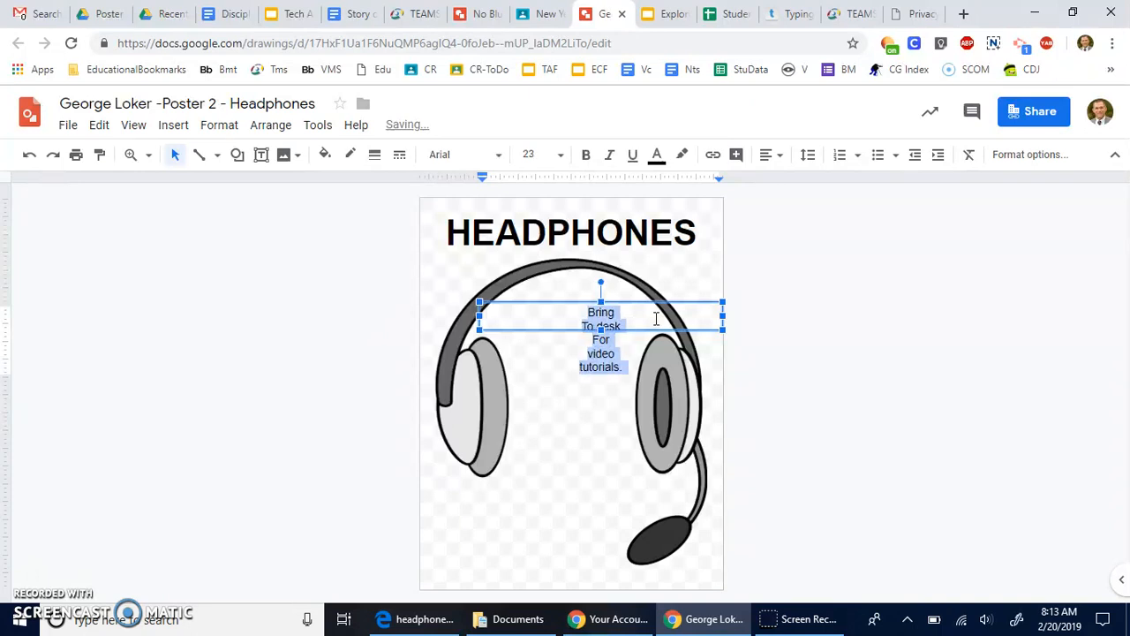
key(ctrl+shift+period)
key(ctrl+shift+period)
key(ctrl+shift+period)
key(ctrl+shift+period)
key(ctrl+shift+period)
key(ctrl+shift+period)
key(ctrl+shift+period)
key(ctrl+shift+period)
key(ctrl+shift+period)
key(ctrl+shift+period)
key(ctrl+shift+period)
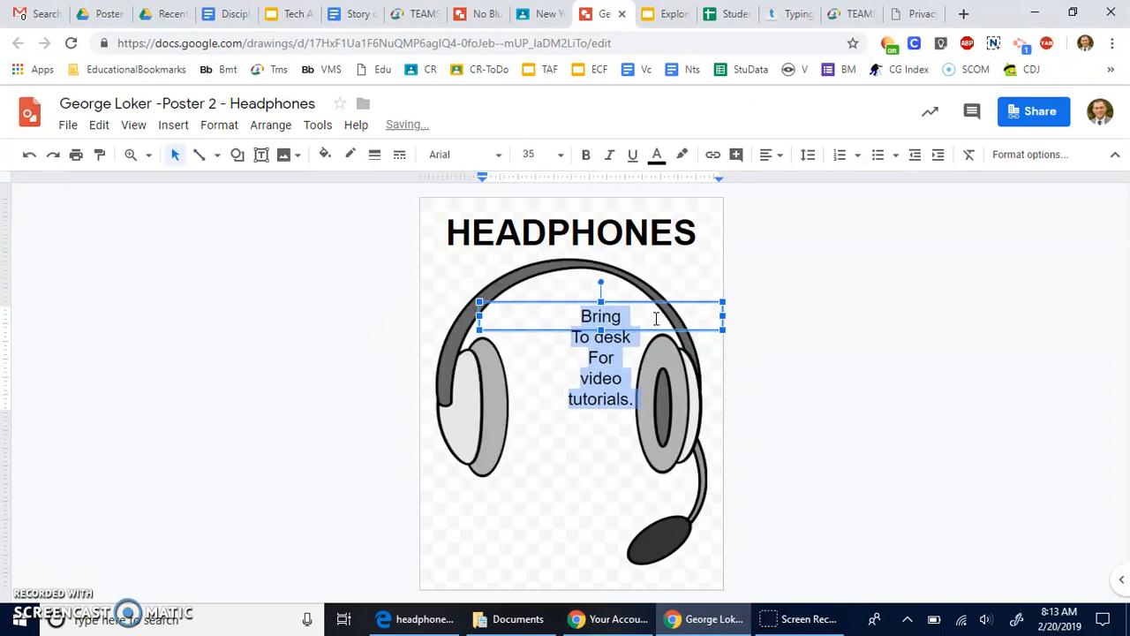
key(ctrl+shift+period)
key(ctrl+shift+period)
key(ctrl+shift+period)
key(ctrl+shift+period)
key(ctrl+shift+period)
key(ctrl+shift+period)
key(ctrl+shift+period)
key(ctrl+shift+period)
key(ctrl+shift+period)
key(ctrl+shift+period)
key(ctrl+shift+period)
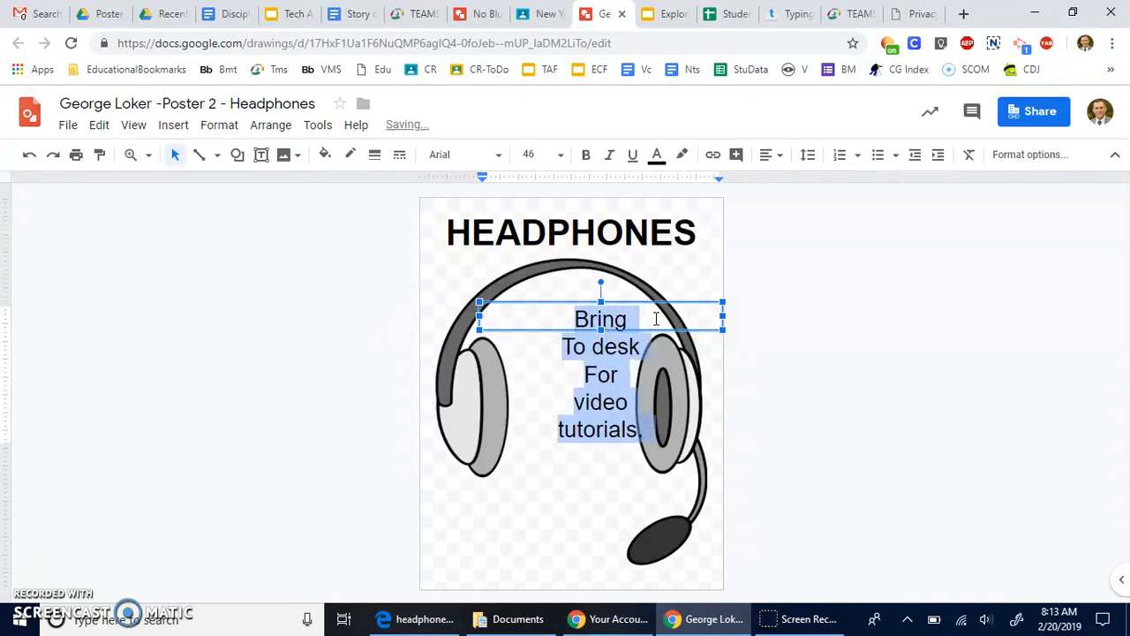
key(ctrl+shift+period)
key(ctrl+shift+period)
key(ctrl+shift+period)
key(ctrl+shift+period)
key(ctrl+shift+period)
key(ctrl+shift+period)
key(ctrl+shift+period)
key(ctrl+shift+period)
key(ctrl+shift+period)
key(ctrl+shift+period)
key(ctrl+shift+period)
key(ctrl+shift+period)
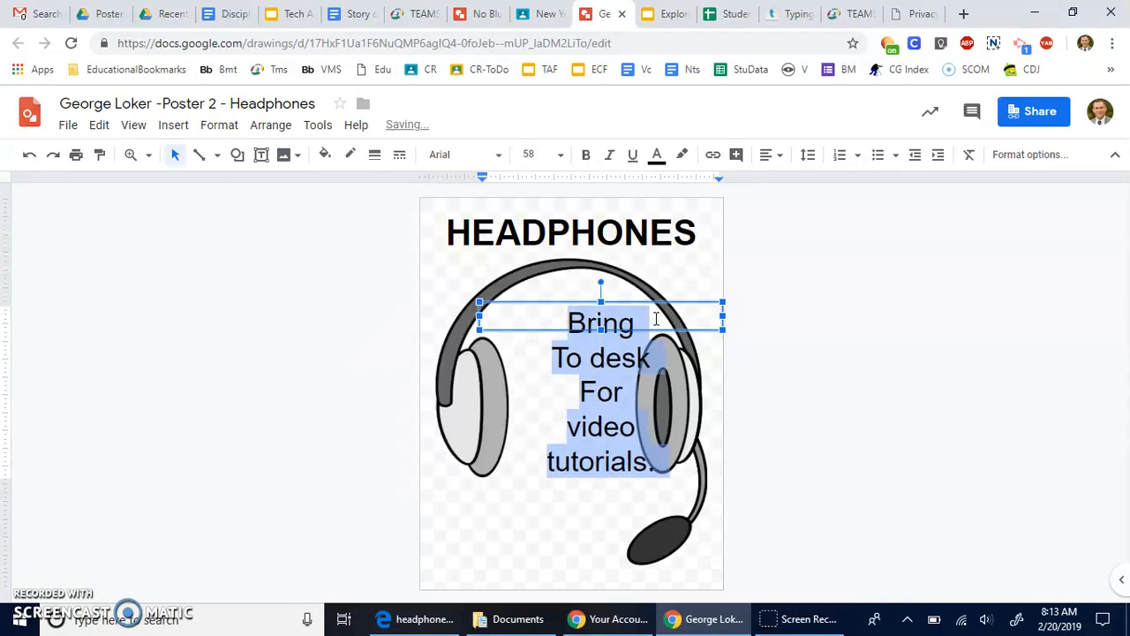
key(ctrl+shift+period)
key(ctrl+shift+period)
key(ctrl+shift+period)
key(ctrl+shift+period)
key(ctrl+shift+period)
key(ctrl+shift+period)
key(ctrl+shift+period)
key(ctrl+shift+period)
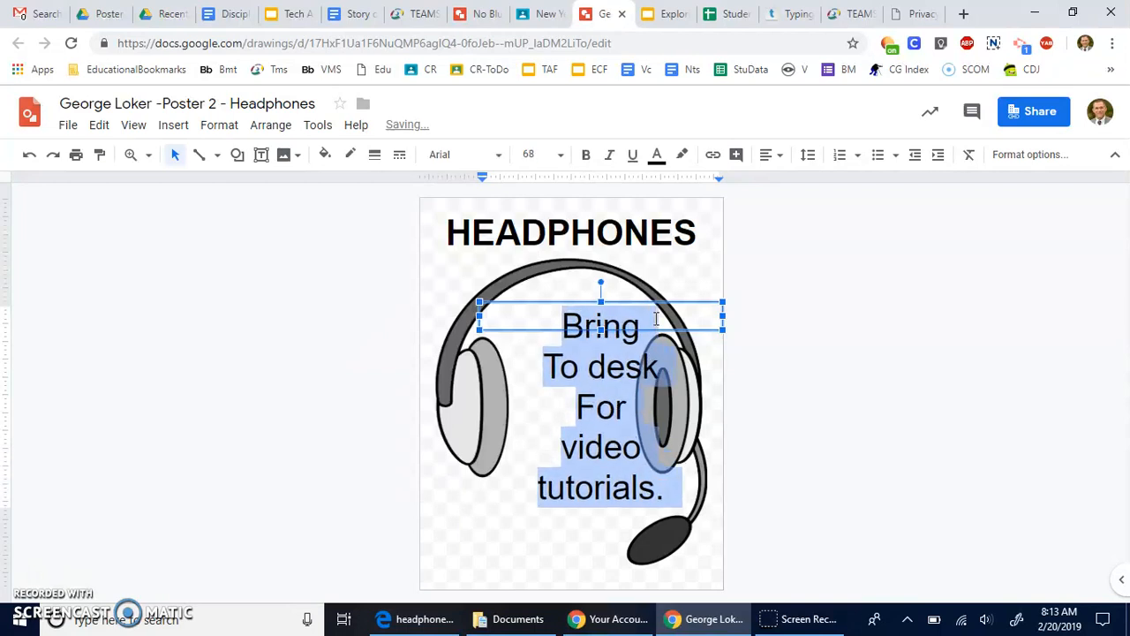
key(ctrl+shift+period)
key(ctrl+shift+period)
key(ctrl+shift+period)
key(ctrl+shift+period)
key(ctrl+shift+period)
key(ctrl+shift+period)
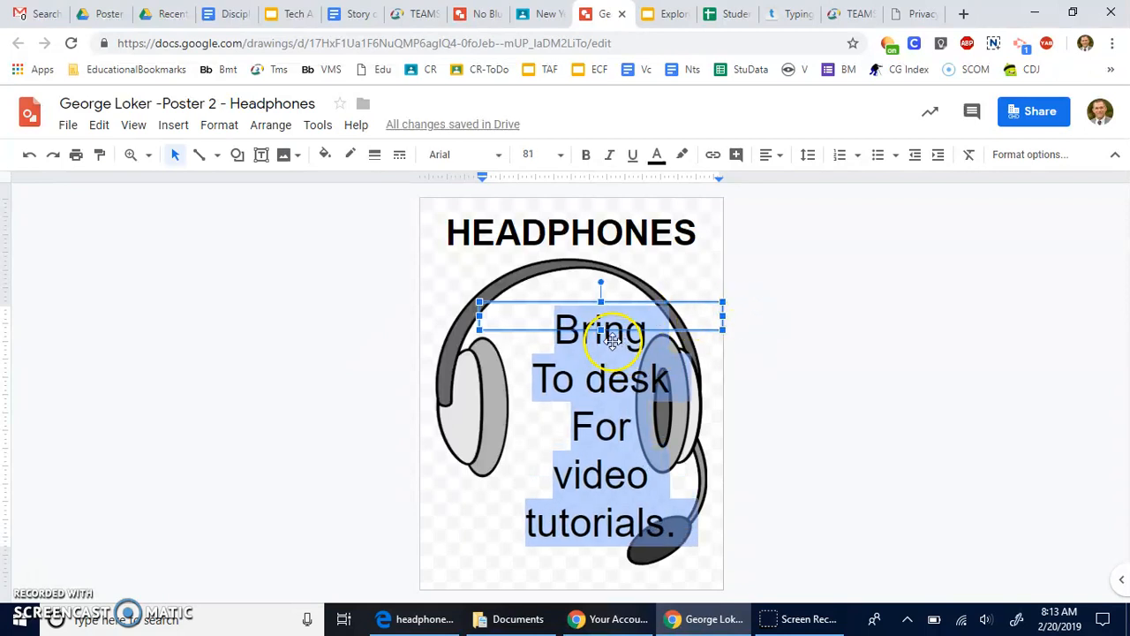
Step: Extend the message text box down to fit its five lines and shift it left until it is centered between the earcups
drag(600, 329, 603, 543)
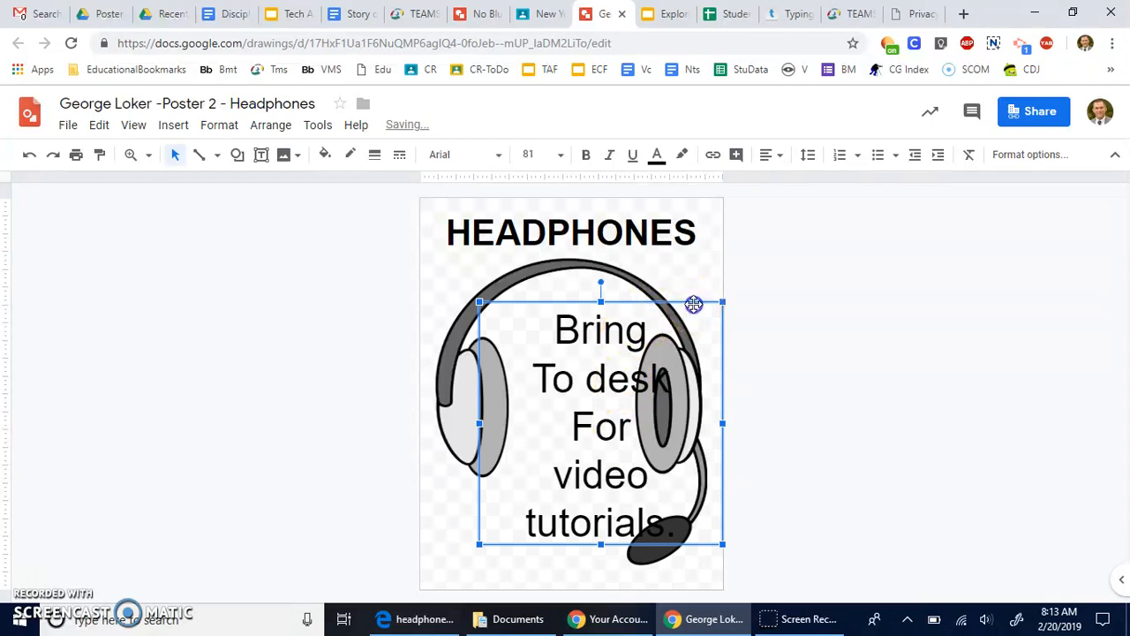
key(Left)
key(Left)
key(Left)
key(Left)
key(Left)
key(Left)
key(Left)
key(Left)
key(Left)
key(Left)
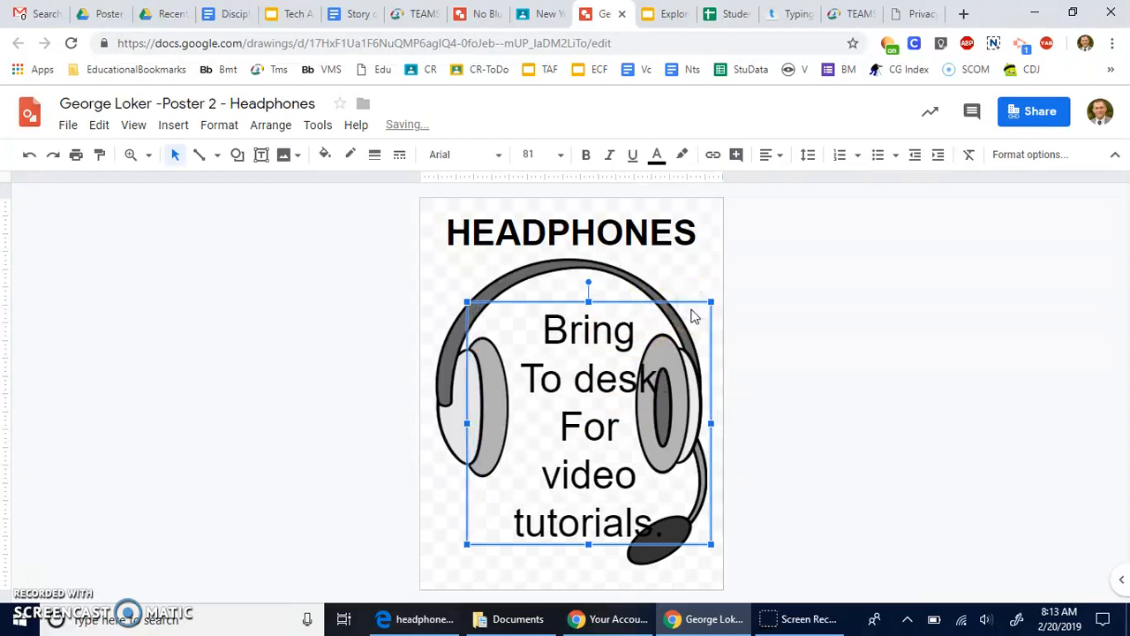
key(Left)
key(Left)
key(Left)
key(Left)
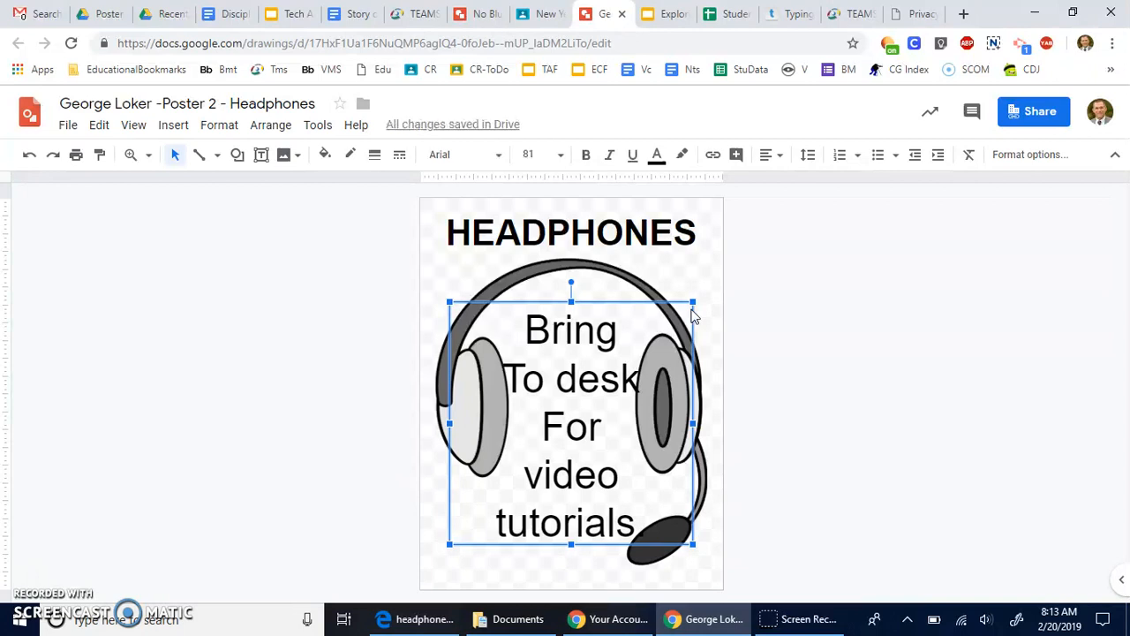
Step: Reduce the message to font size 69 so it fits between the earcups, and deselect the text box
text(.)
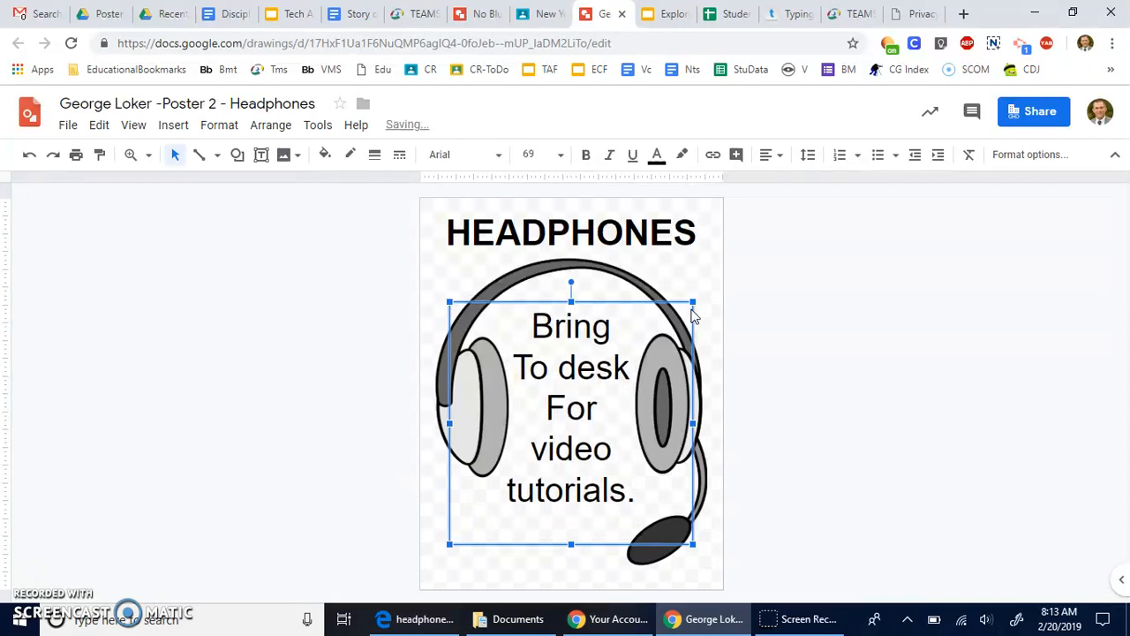
click(622, 285)
click(817, 524)
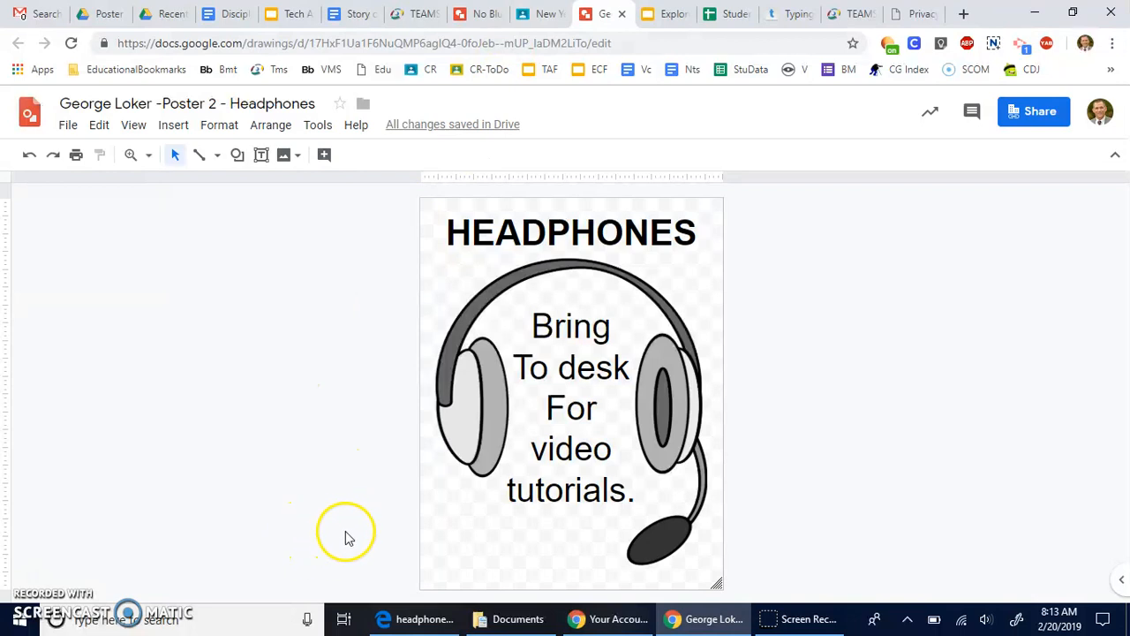
Step: Add a text box at the page's lower-right corner reading "Poster by" followed by the author's name
click(261, 155)
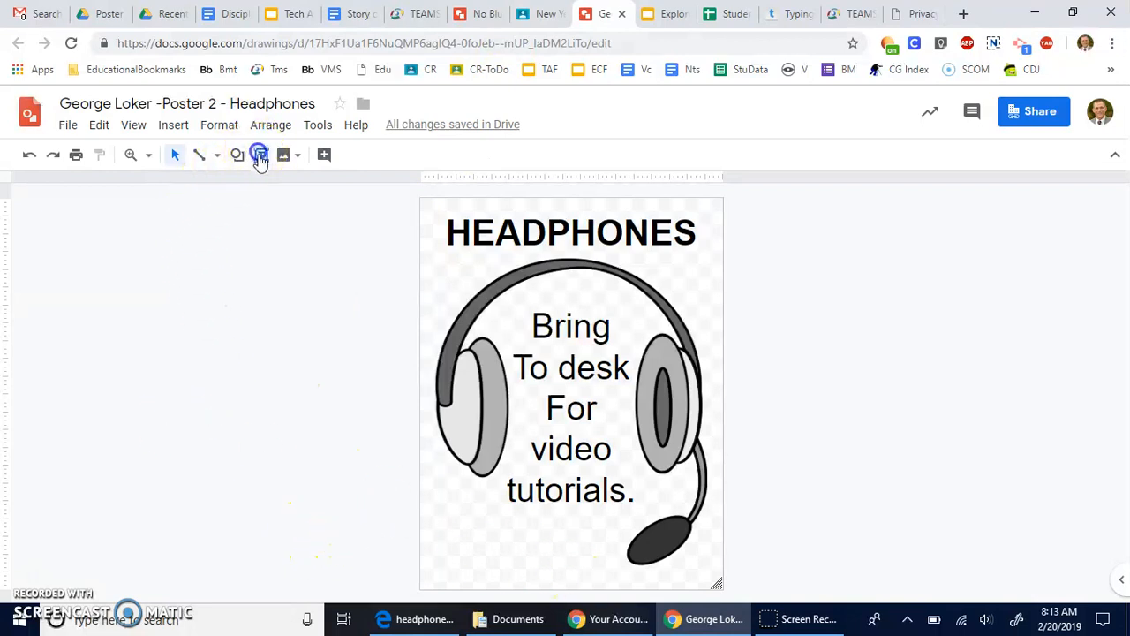
click(641, 575)
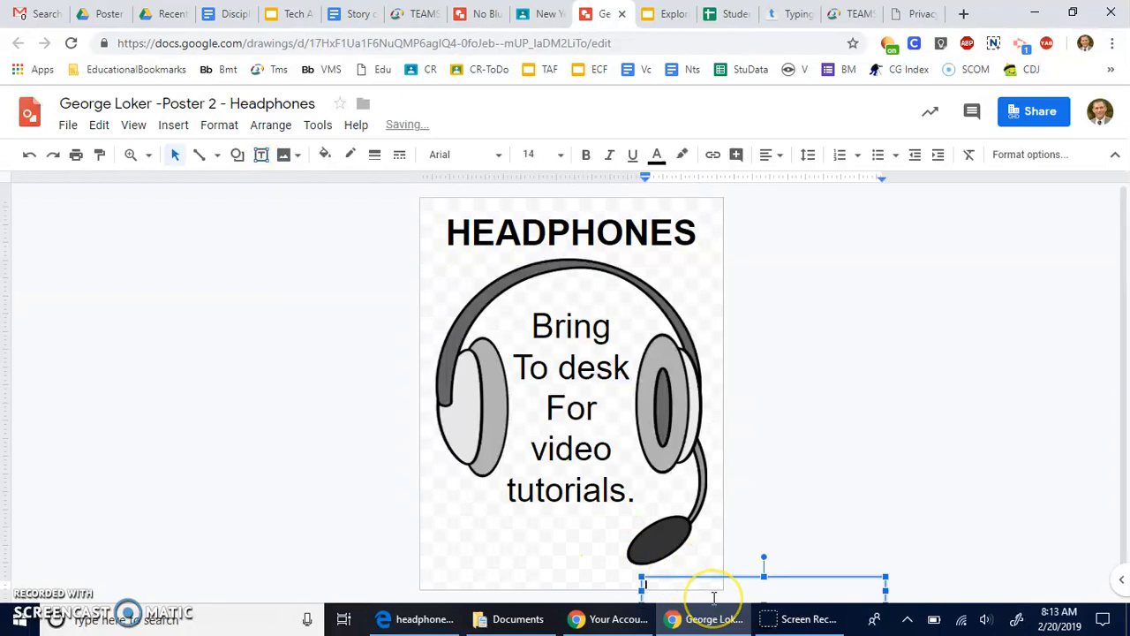
text(Poster by)
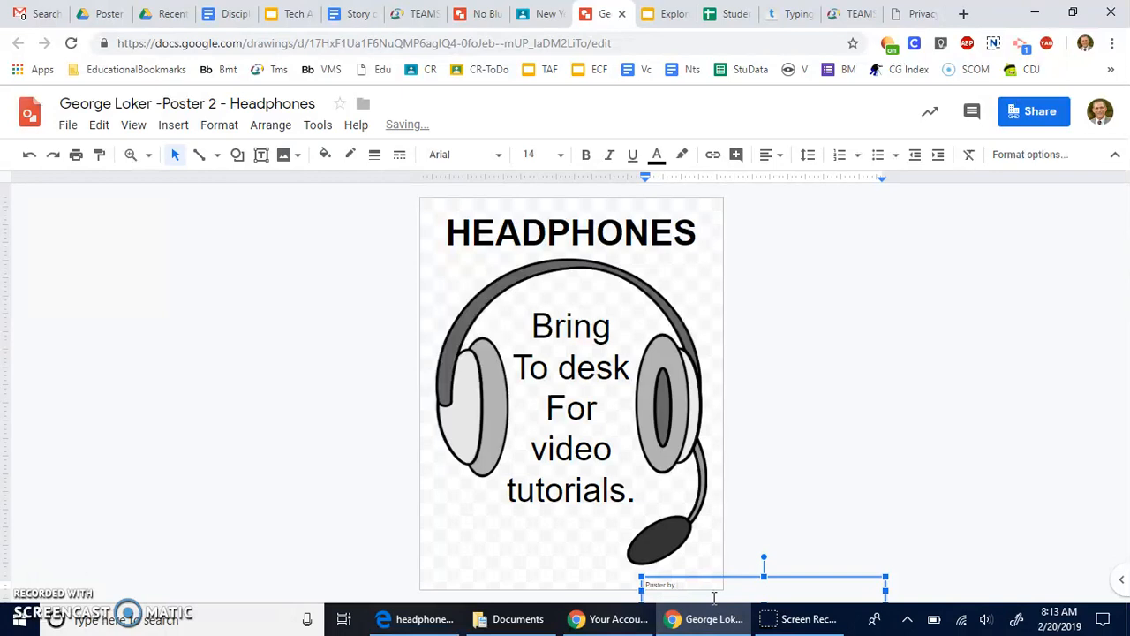
text( Drew Loker)
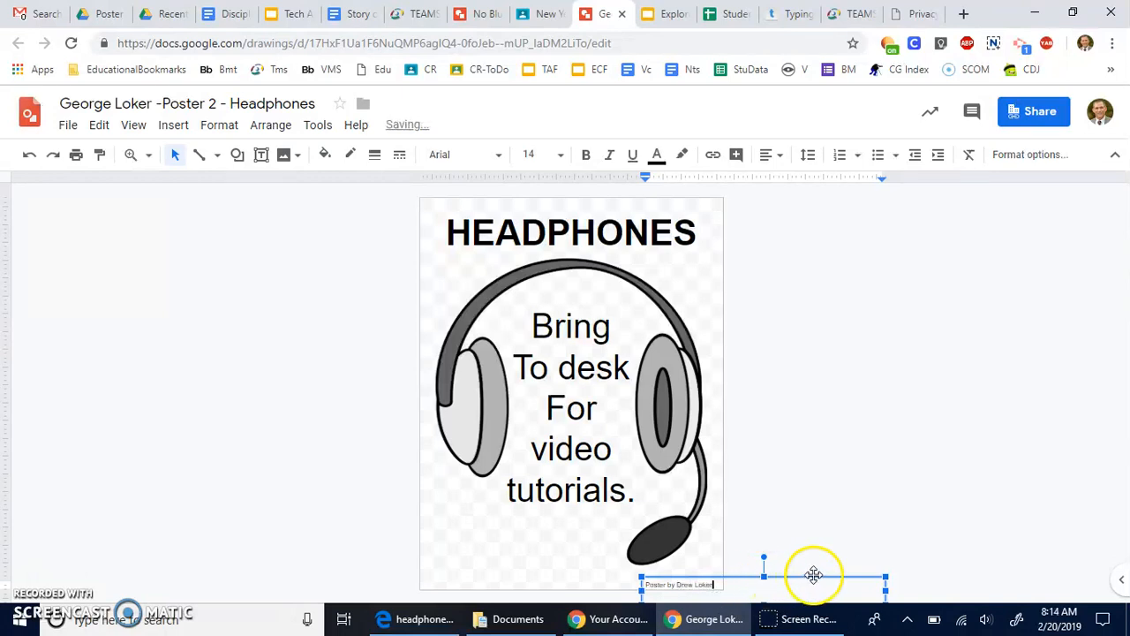
Step: Narrow the author credit text box to the page's right edge and nudge it slightly up and to the right
drag(886, 590, 722, 590)
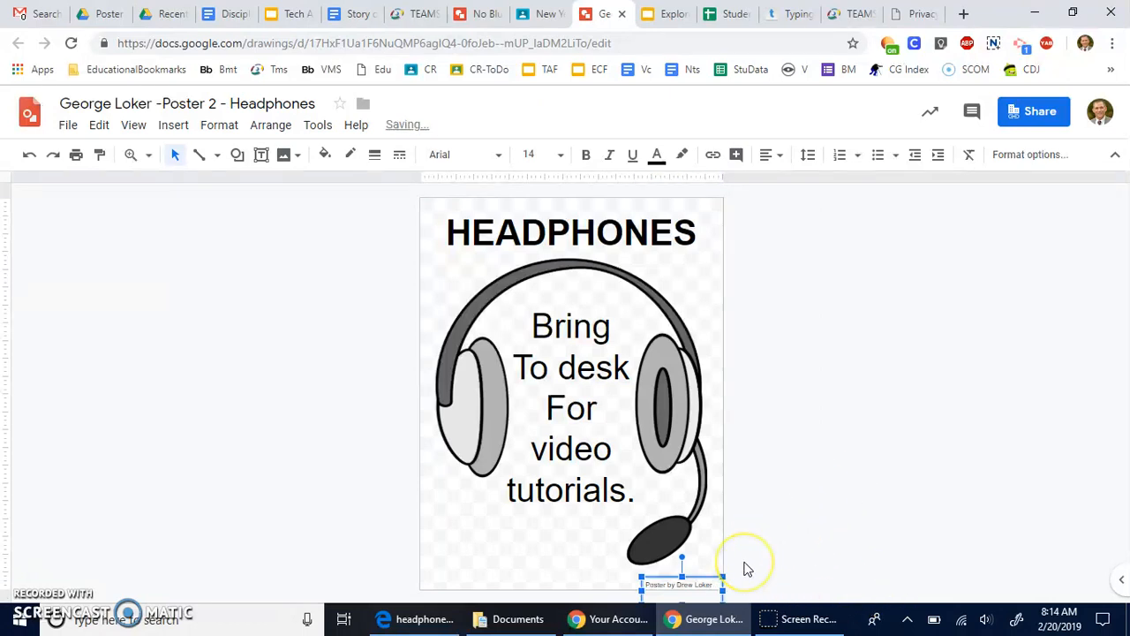
key(Up)
key(Right)
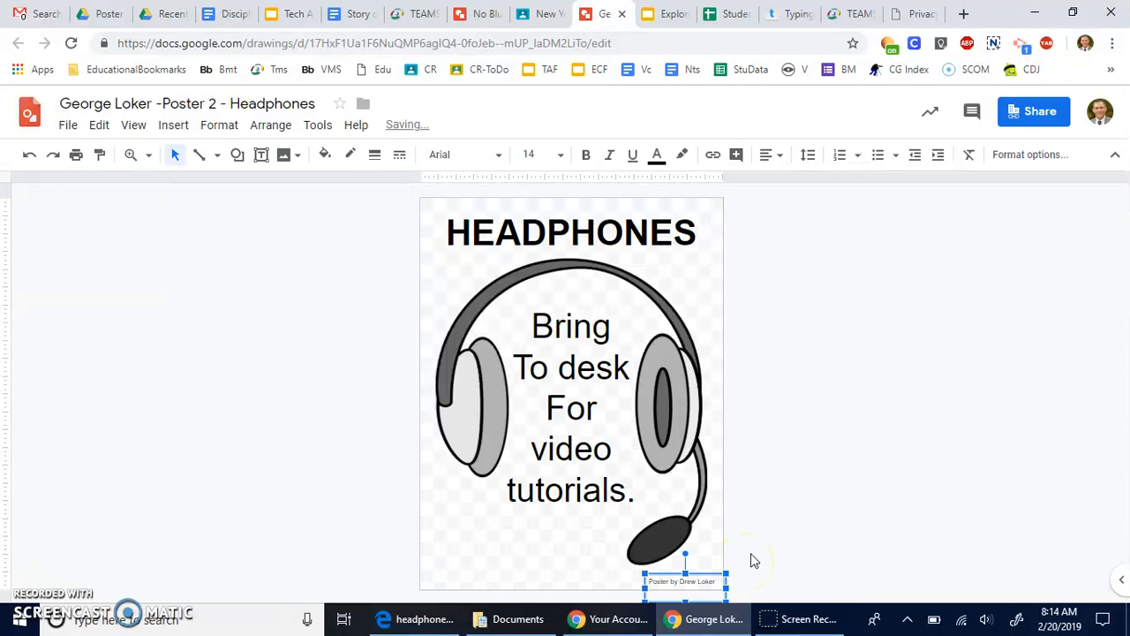
Step: Set the author credit text to font size 8
click(532, 156)
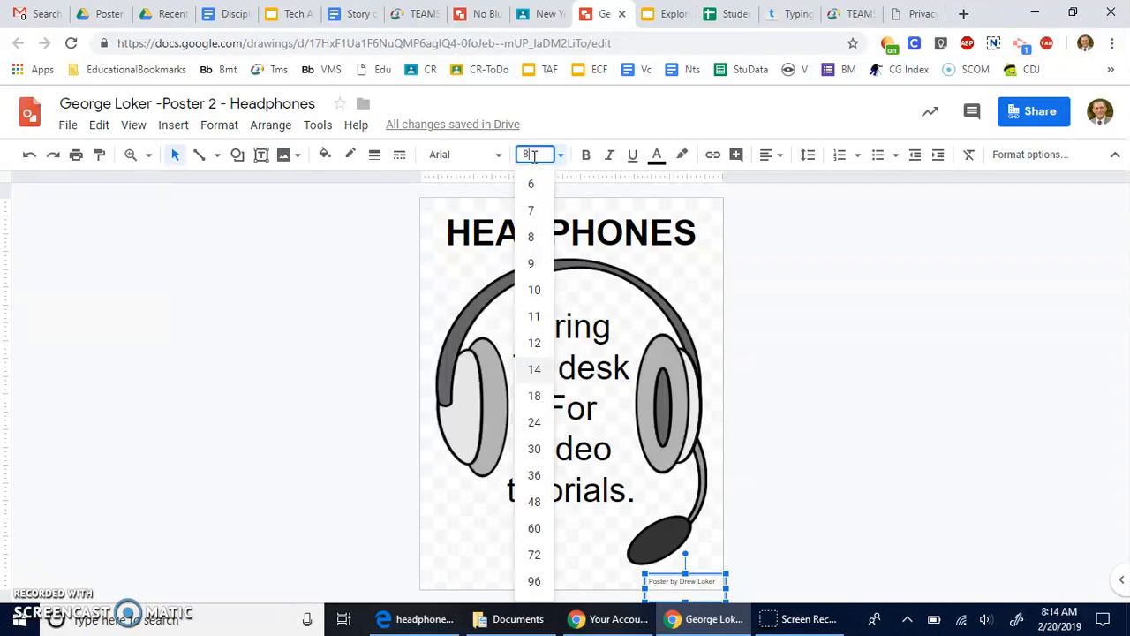
text(8)
key(Return)
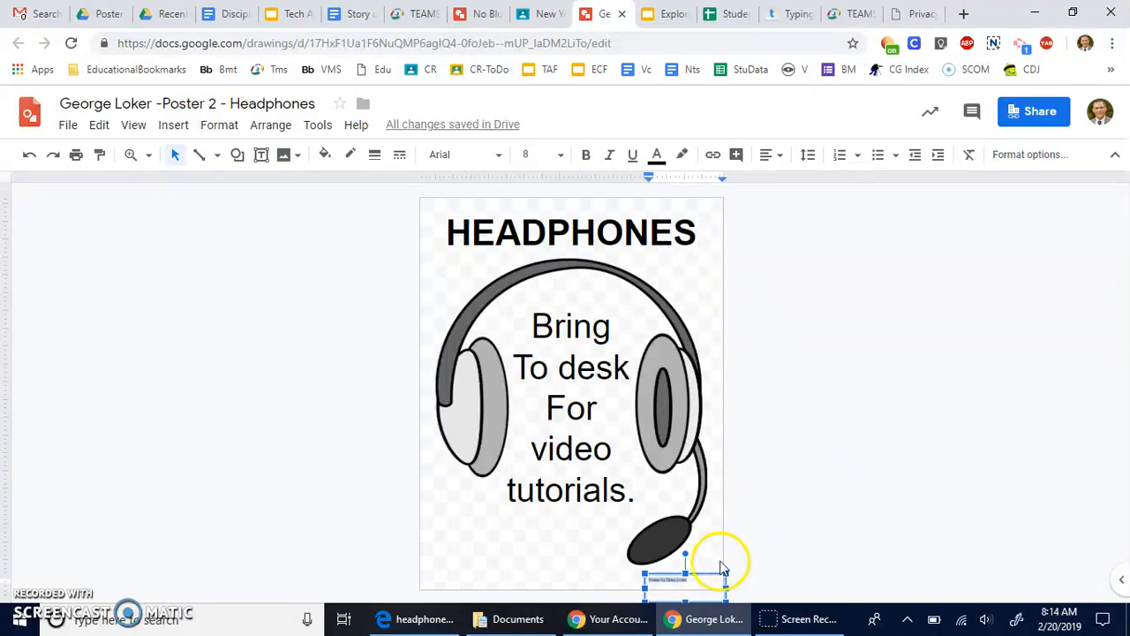
Step: Shrink the author credit text box into the page's lower-right corner, center its text and deselect it
click(658, 580)
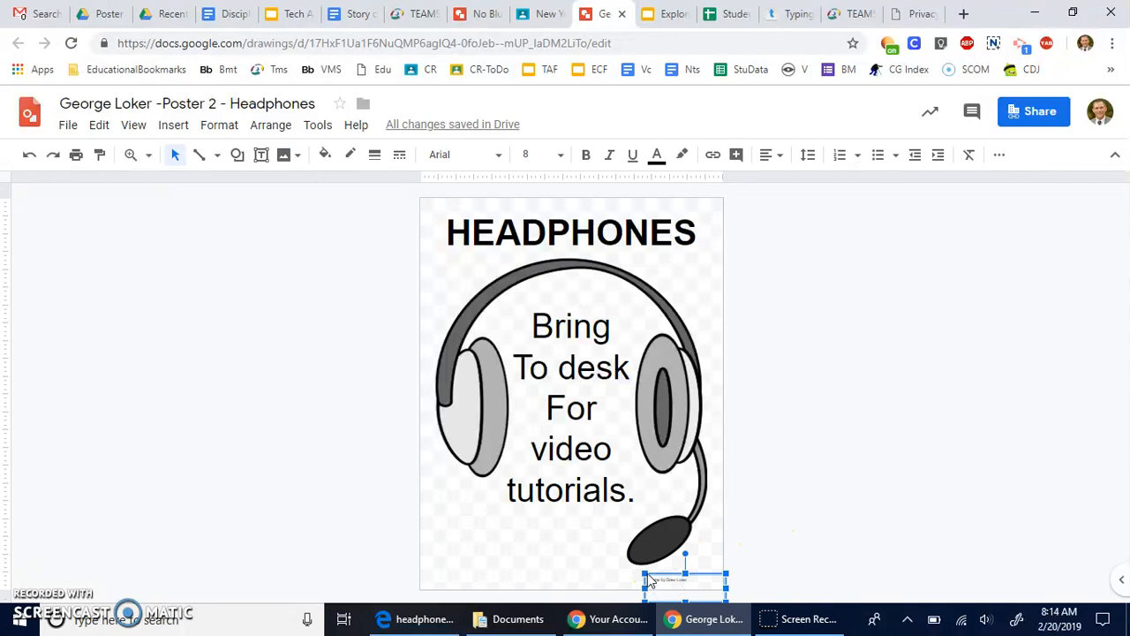
click(662, 581)
drag(666, 579, 666, 580)
click(804, 628)
key(Right)
key(Down)
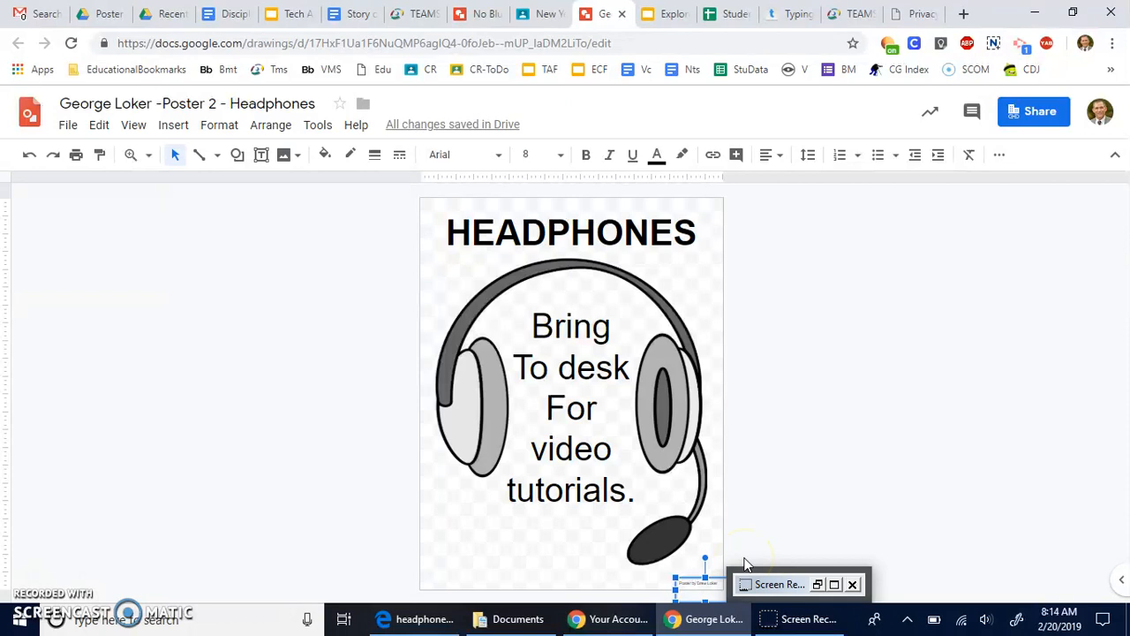
key(ctrl+shift+e)
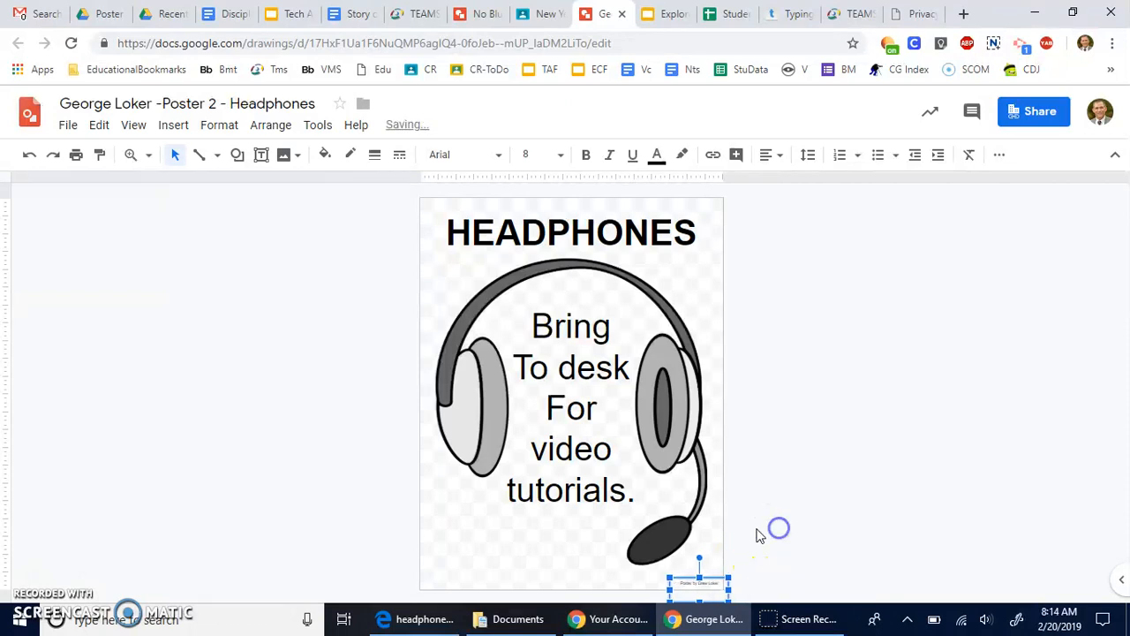
click(757, 533)
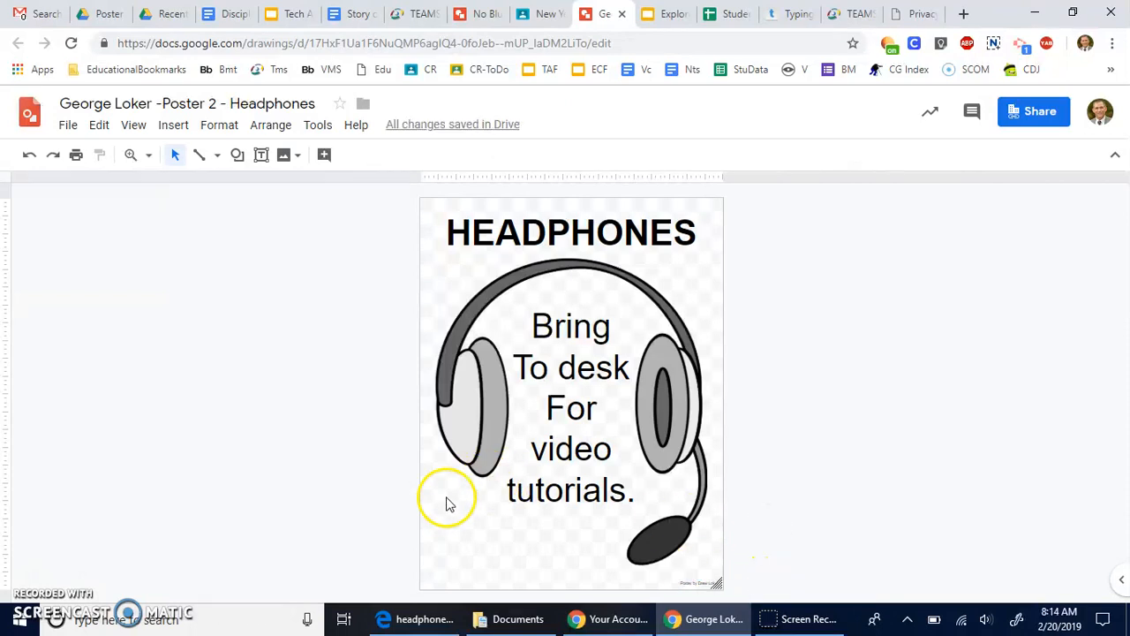
Step: Nudge the author credit text box slightly upward in the poster's lower-right corner
click(574, 327)
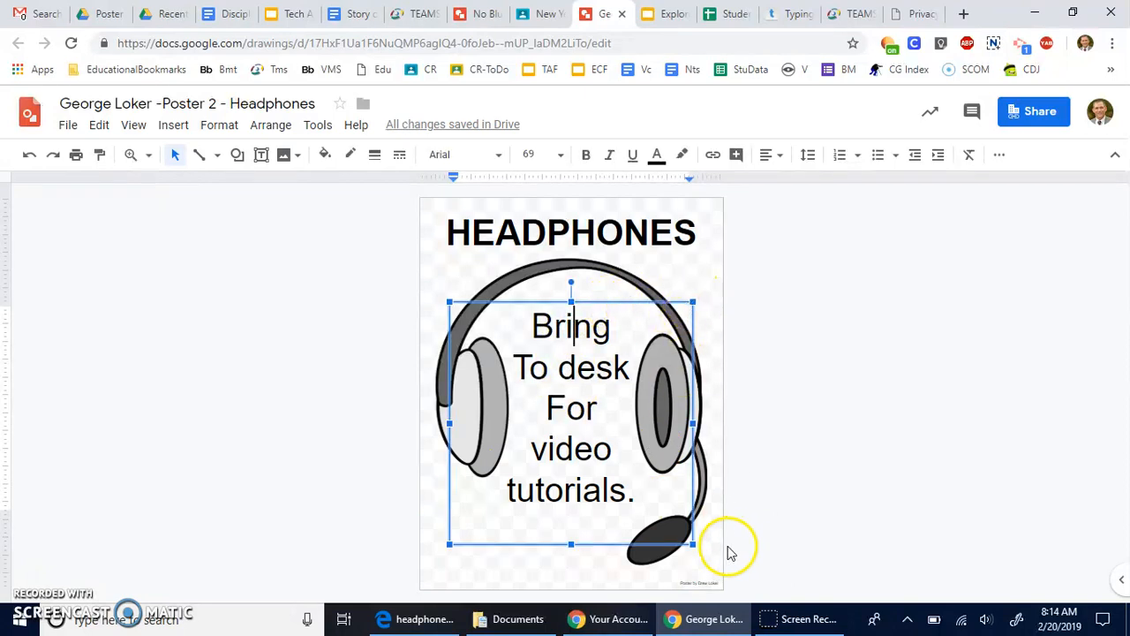
click(712, 582)
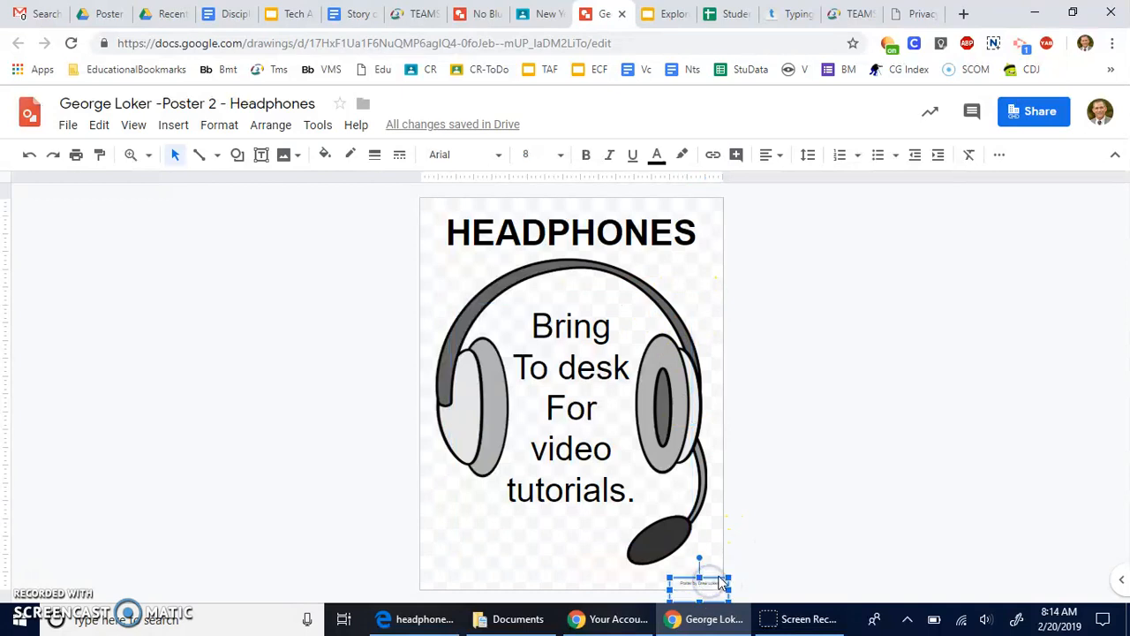
drag(720, 581, 716, 571)
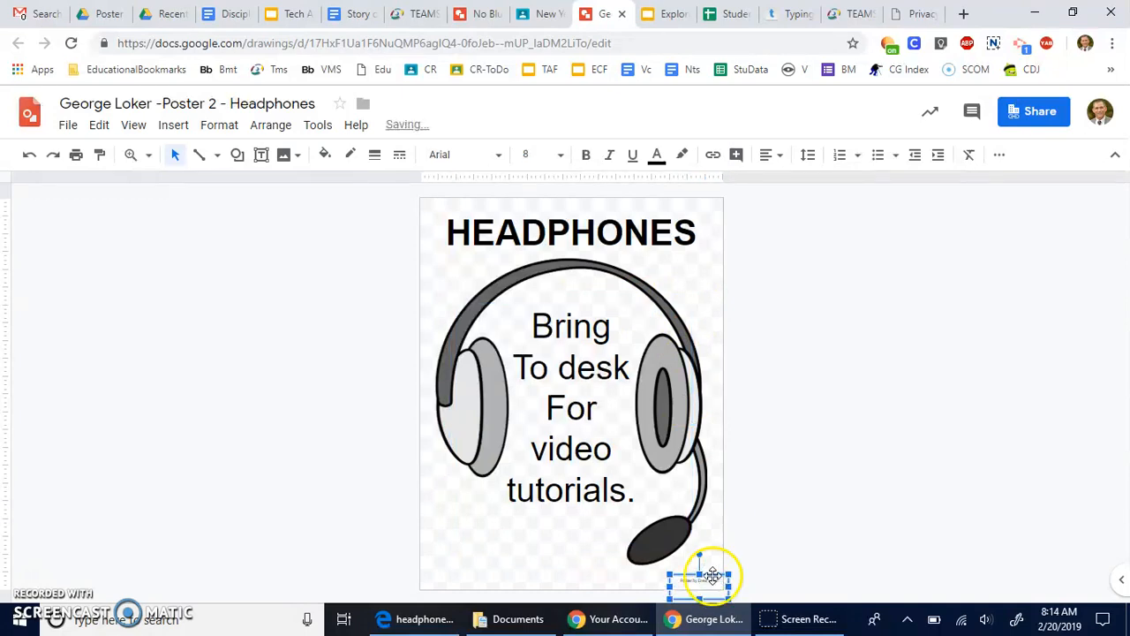
Step: Add a second line reading "Clipart Photo" below the author's name in the credit text box and deselect it
click(129, 155)
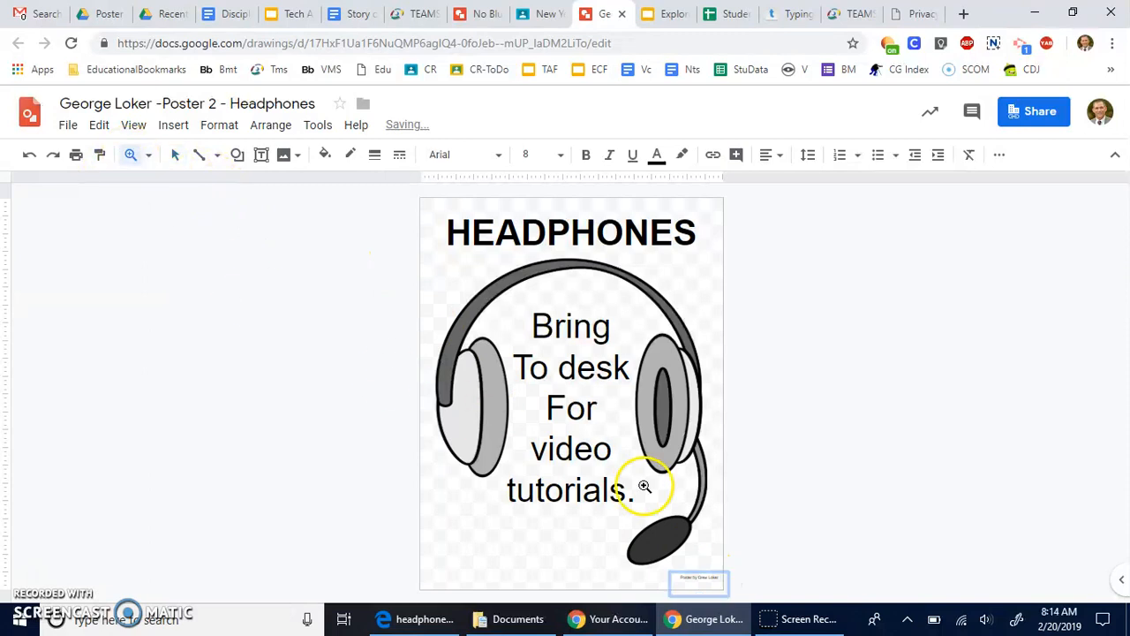
click(718, 582)
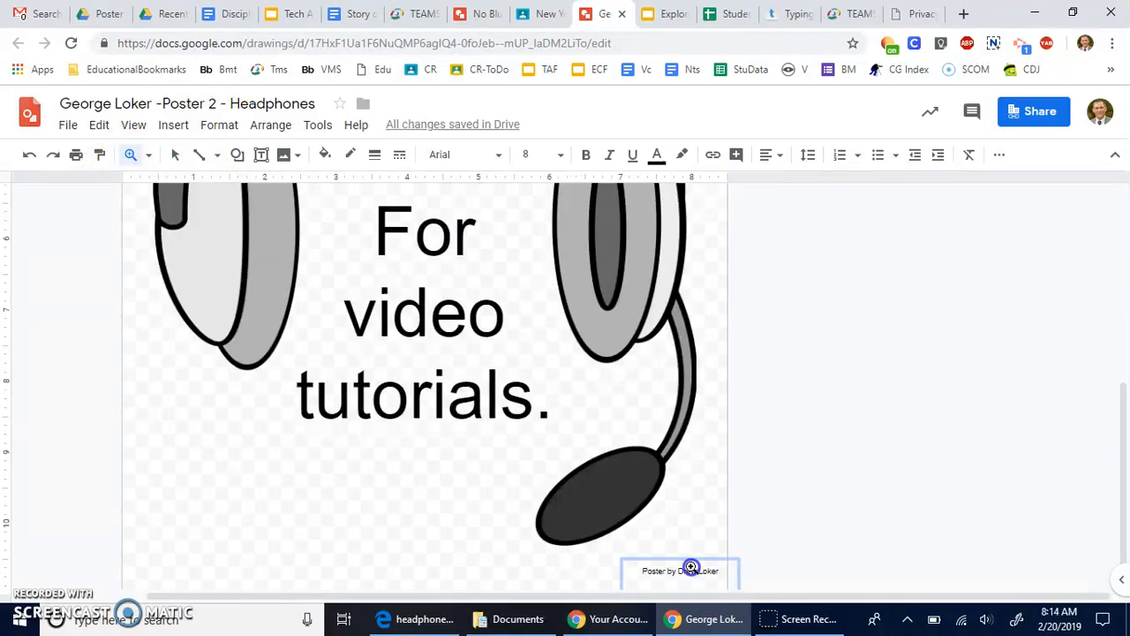
click(694, 570)
scroll(701, 550, down, 2)
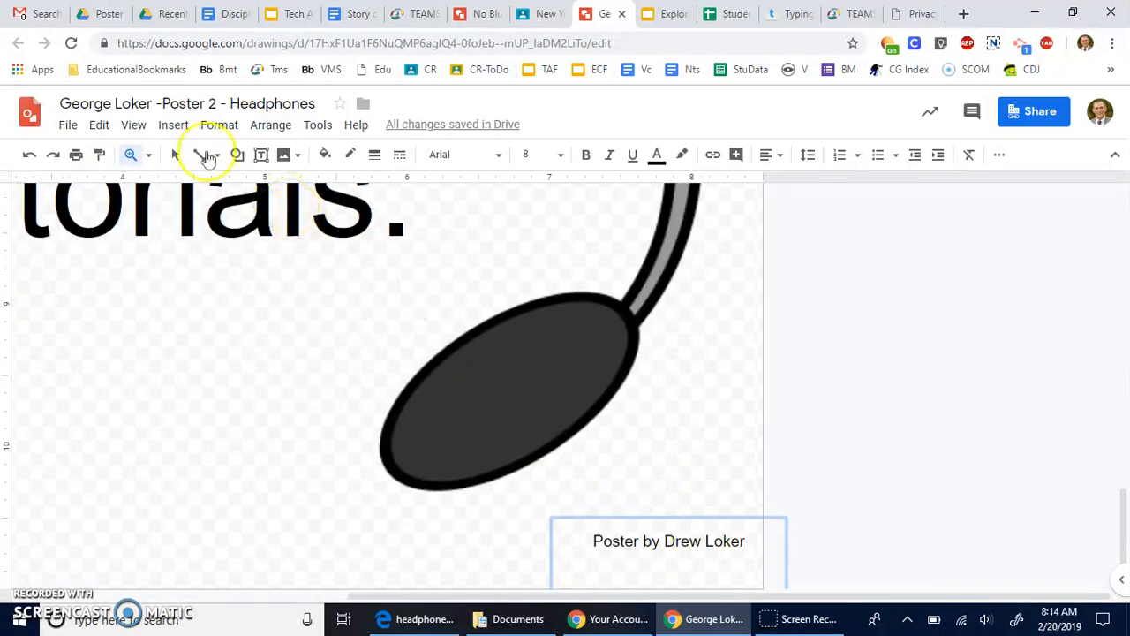
click(129, 155)
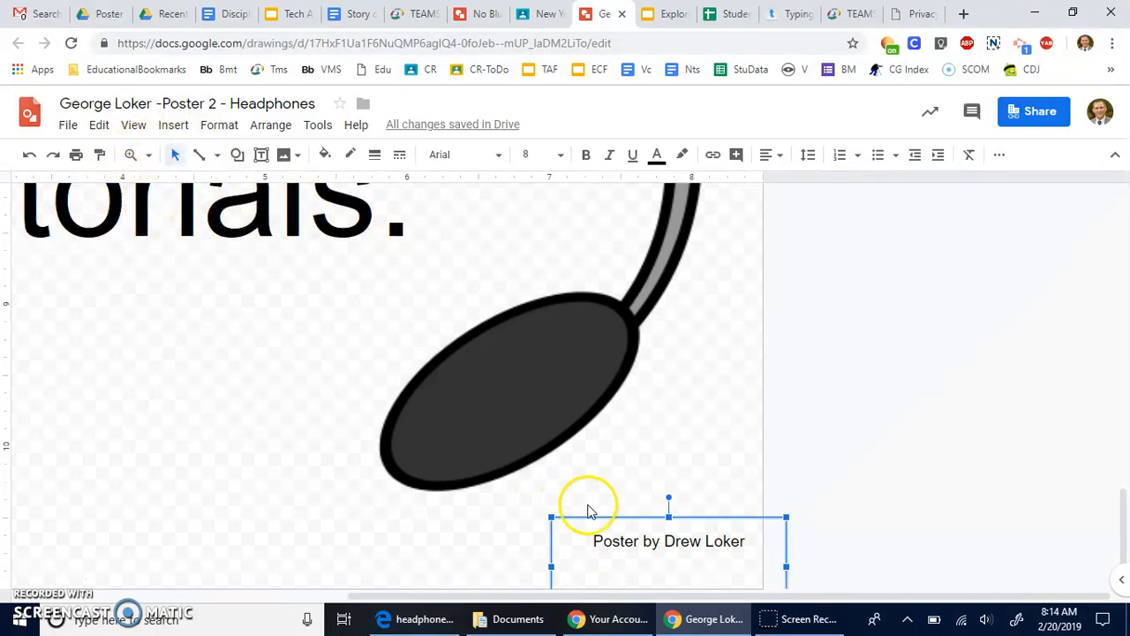
click(741, 542)
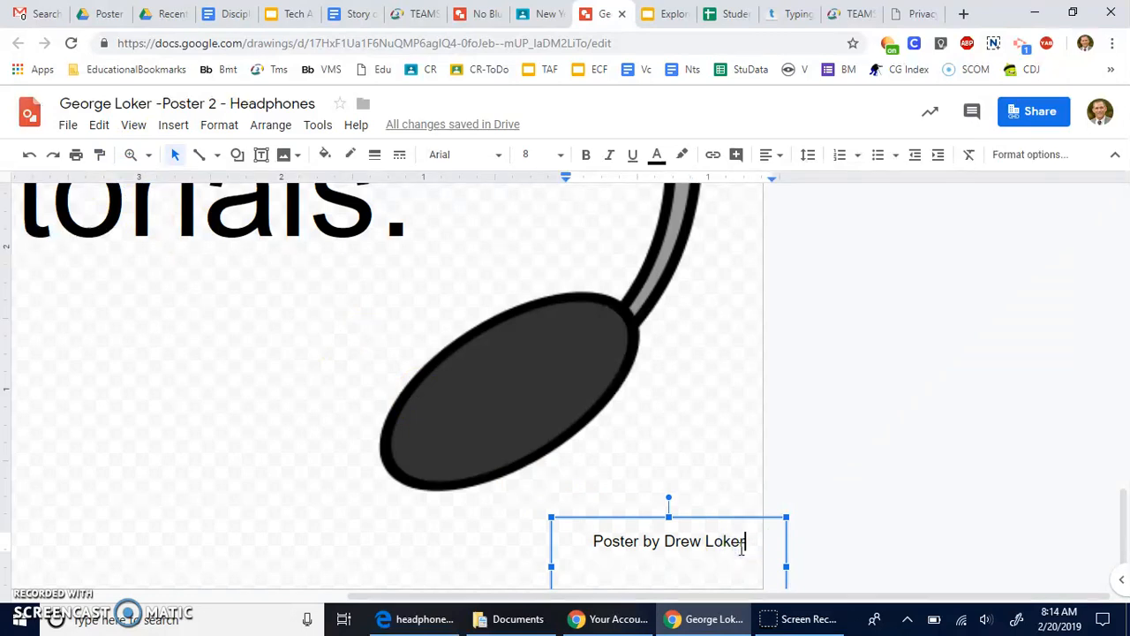
key(Return)
text(C)
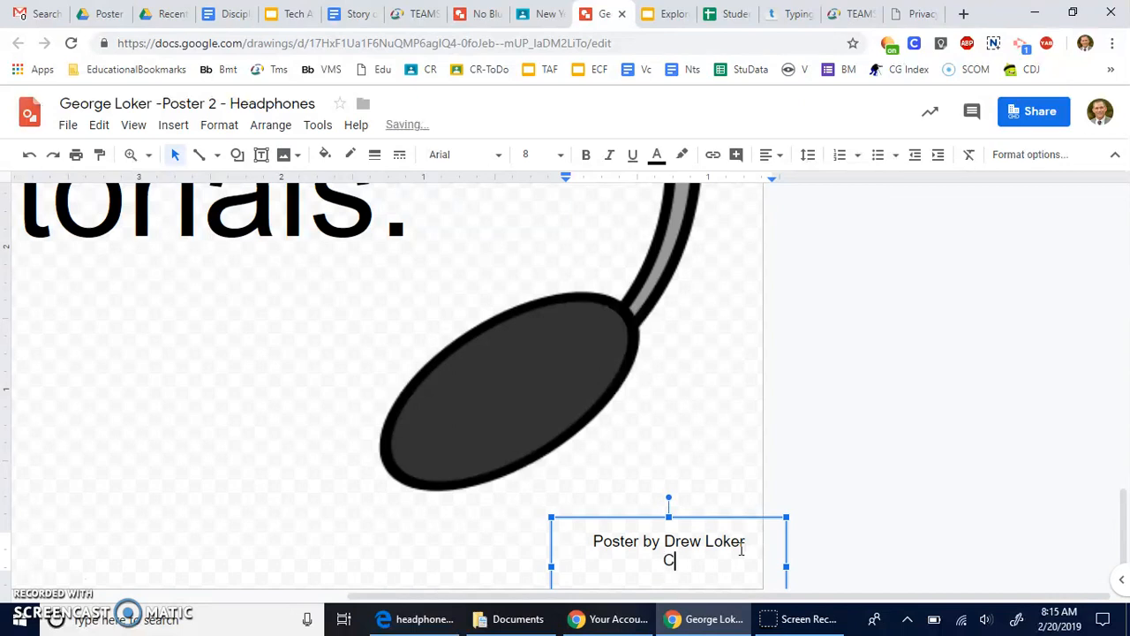
text(lipart Photo)
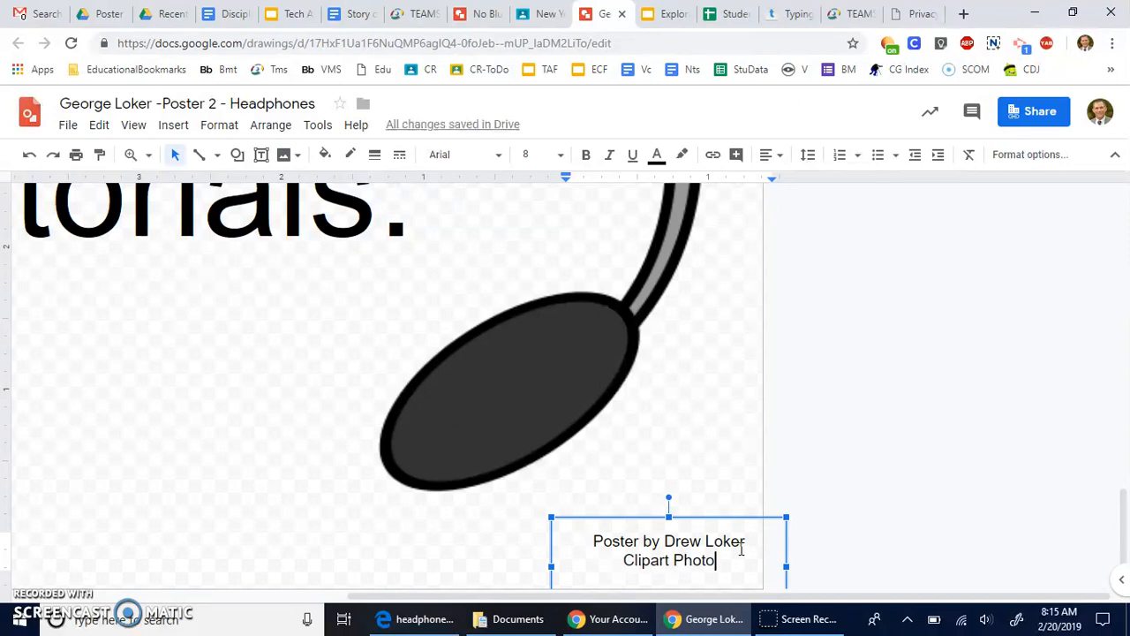
key(BackSpace)
key(BackSpace)
key(BackSpace)
key(BackSpace)
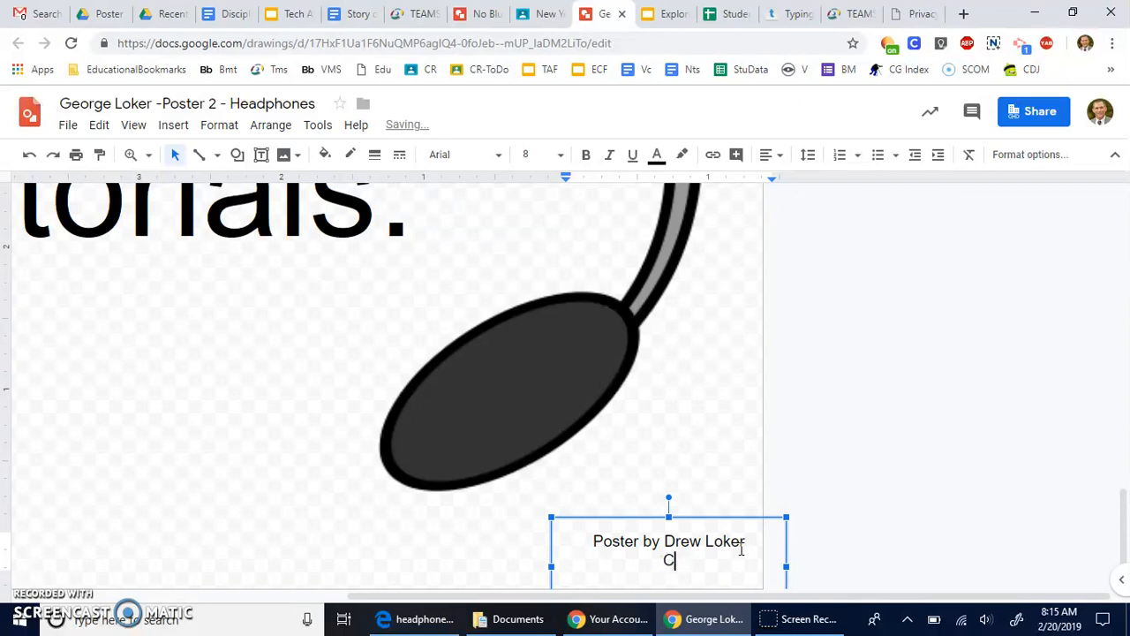
text(lipart Photo)
click(900, 468)
Step: Move the two-line credit text box slightly down toward the page's bottom edge, fit the whole poster in view and deselect
click(729, 534)
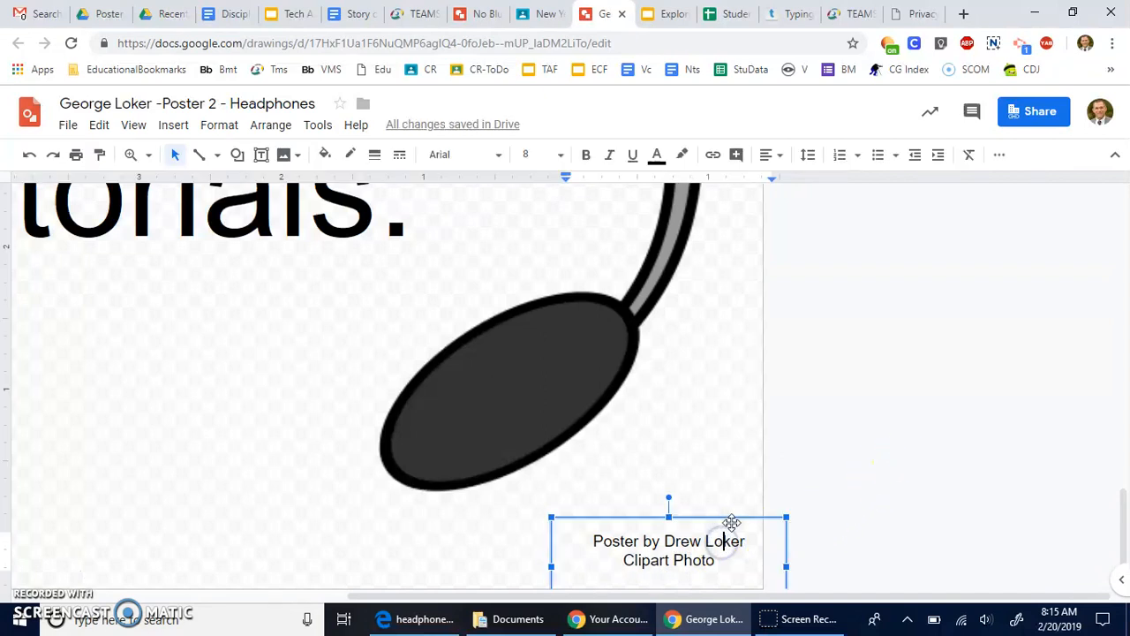
drag(750, 517, 751, 529)
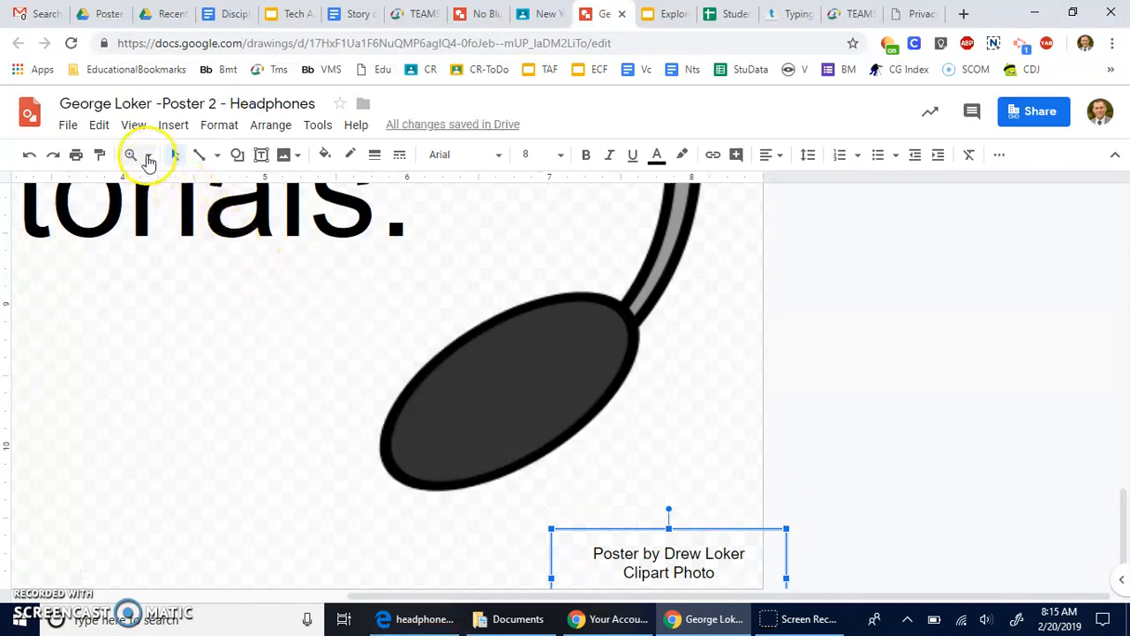
click(148, 156)
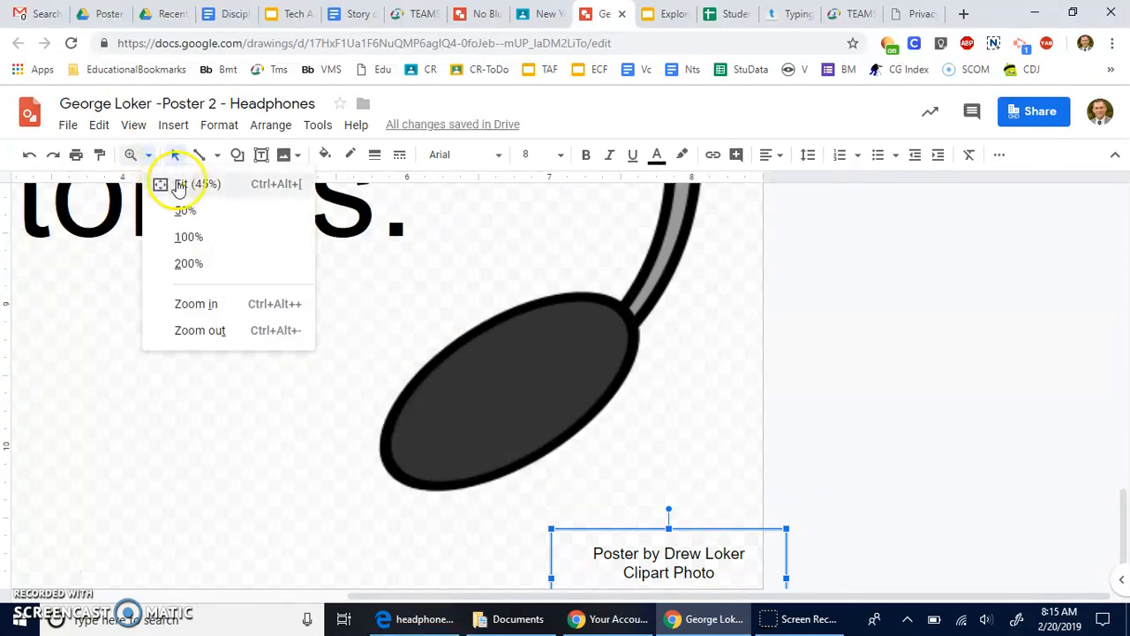
click(175, 182)
click(326, 330)
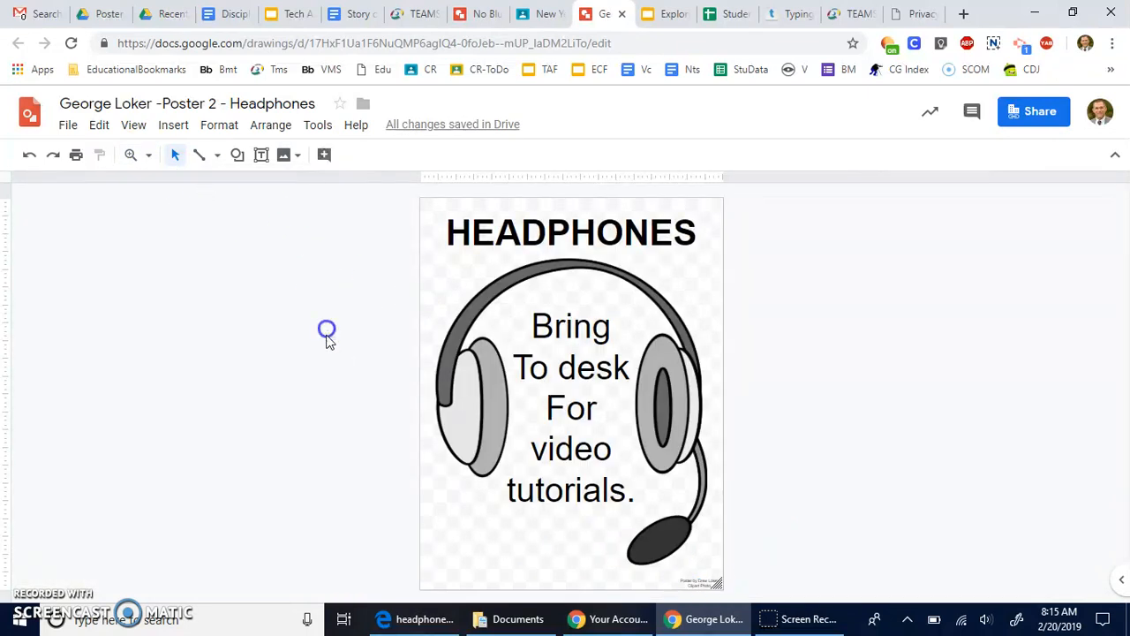
Step: Toggle the compact controls so the menus end up hidden and the poster has more room
click(1114, 155)
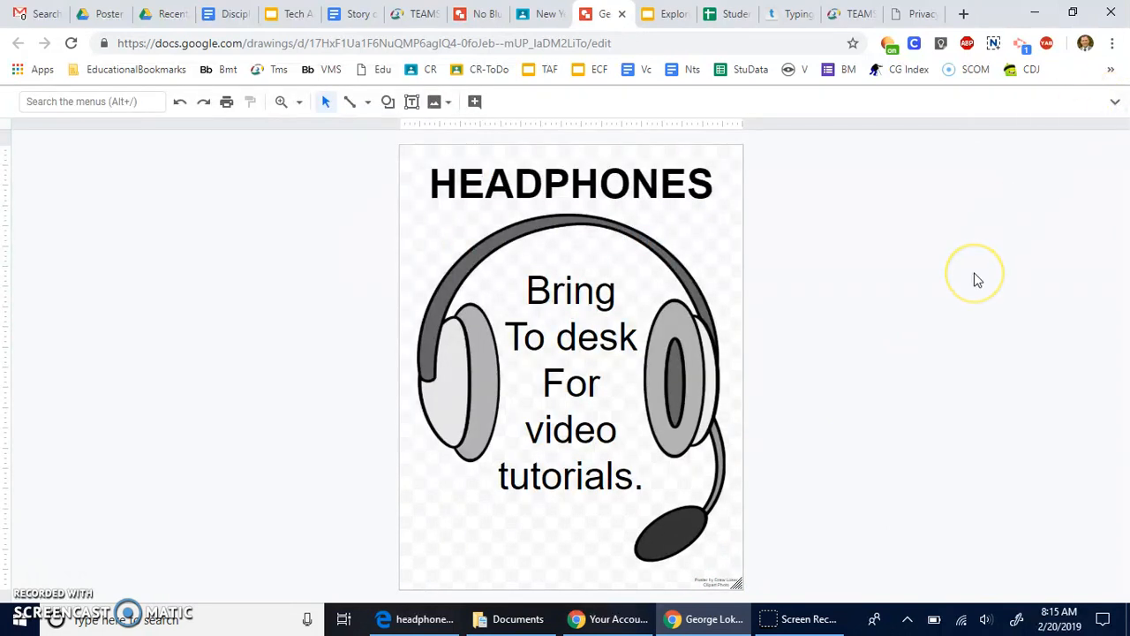
key(ctrl+shift+f)
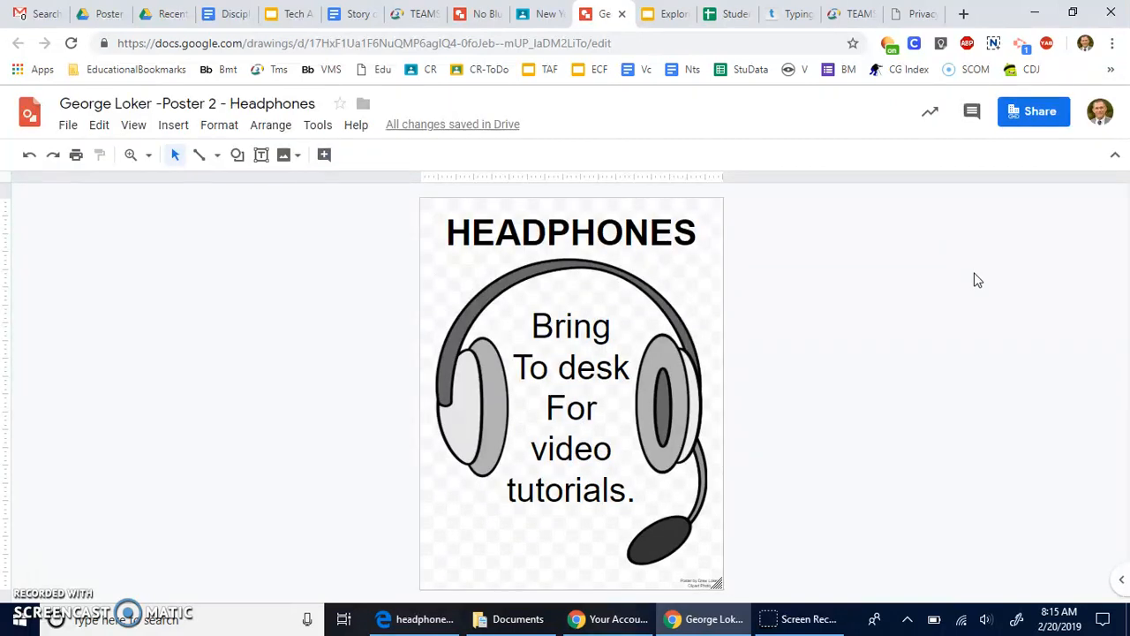
key(ctrl+shift+f)
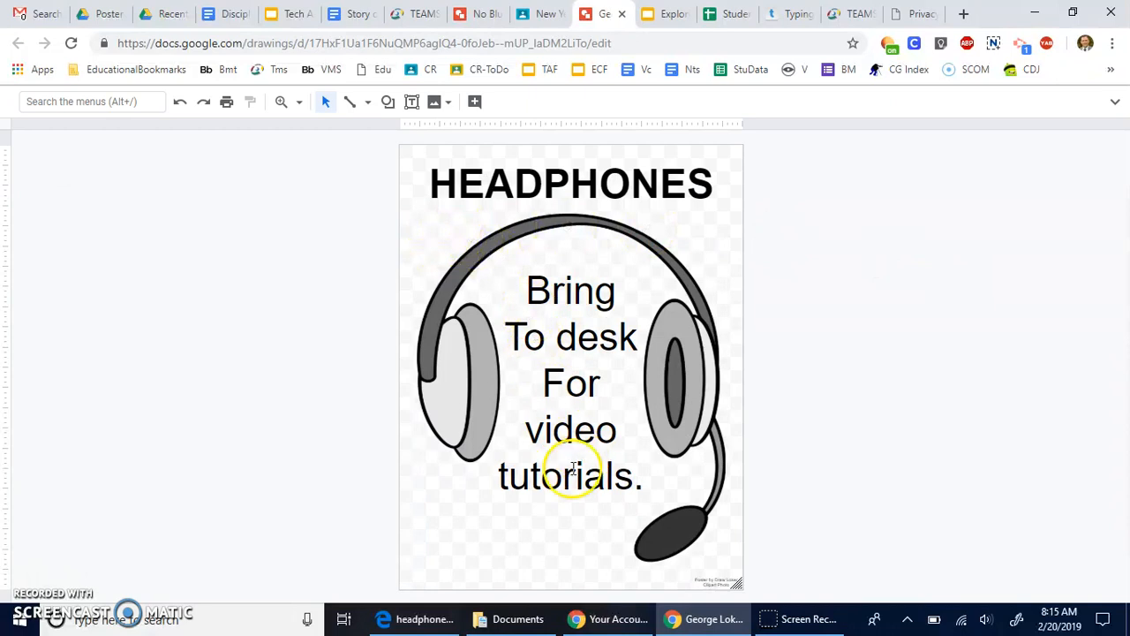
Step: Draw a text box in the poster's lower-left corner, below the message and beside the headset's microphone
click(492, 533)
click(412, 101)
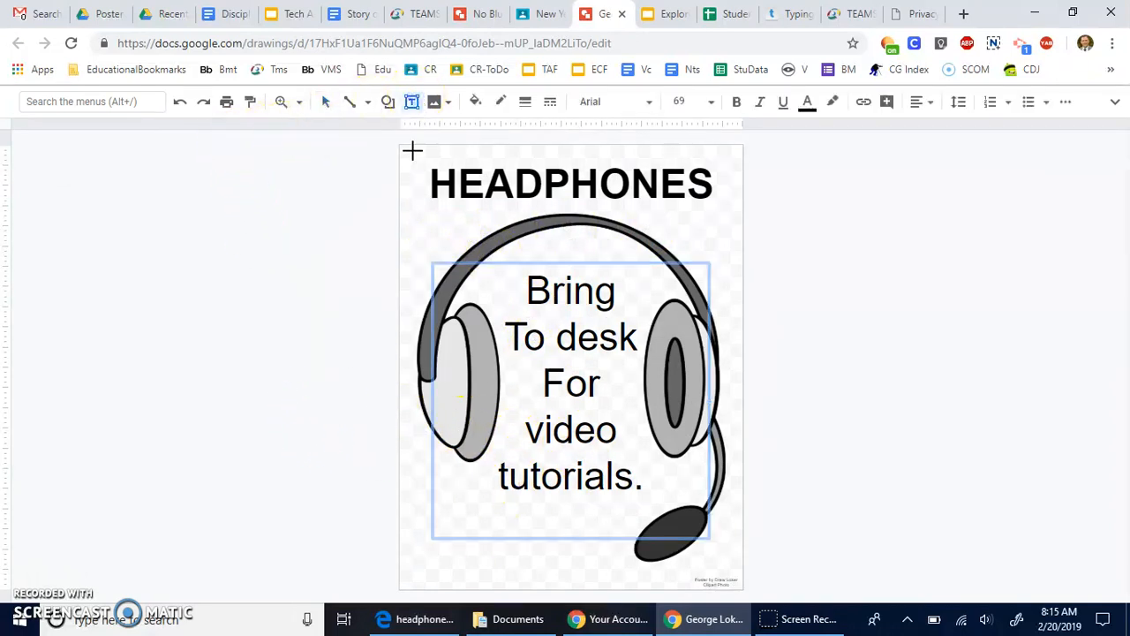
mouse_move(413, 510)
mouse_down()
mouse_move(542, 580)
mouse_move(594, 581)
mouse_up()
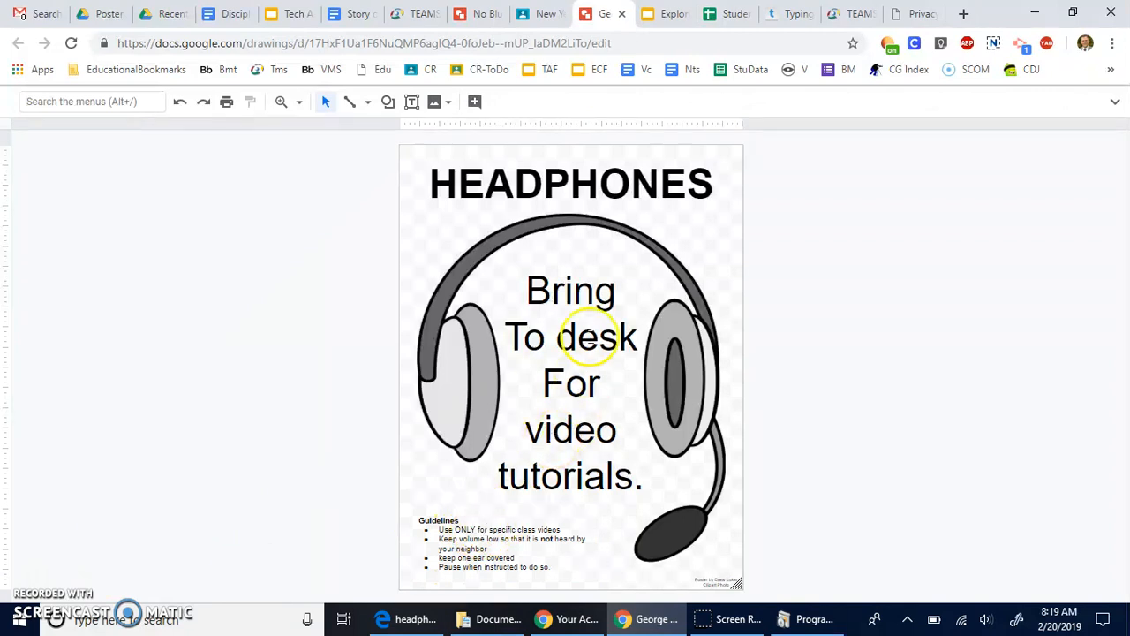
Step: Check the font sizes of the title, the centered message and the guidelines list
click(519, 183)
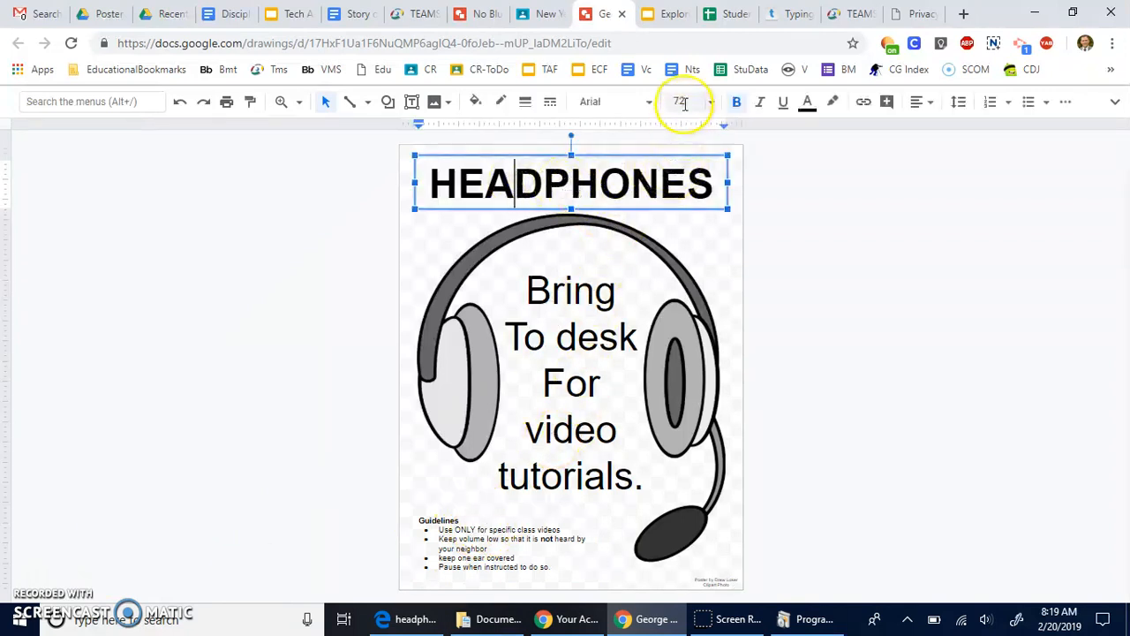
click(578, 336)
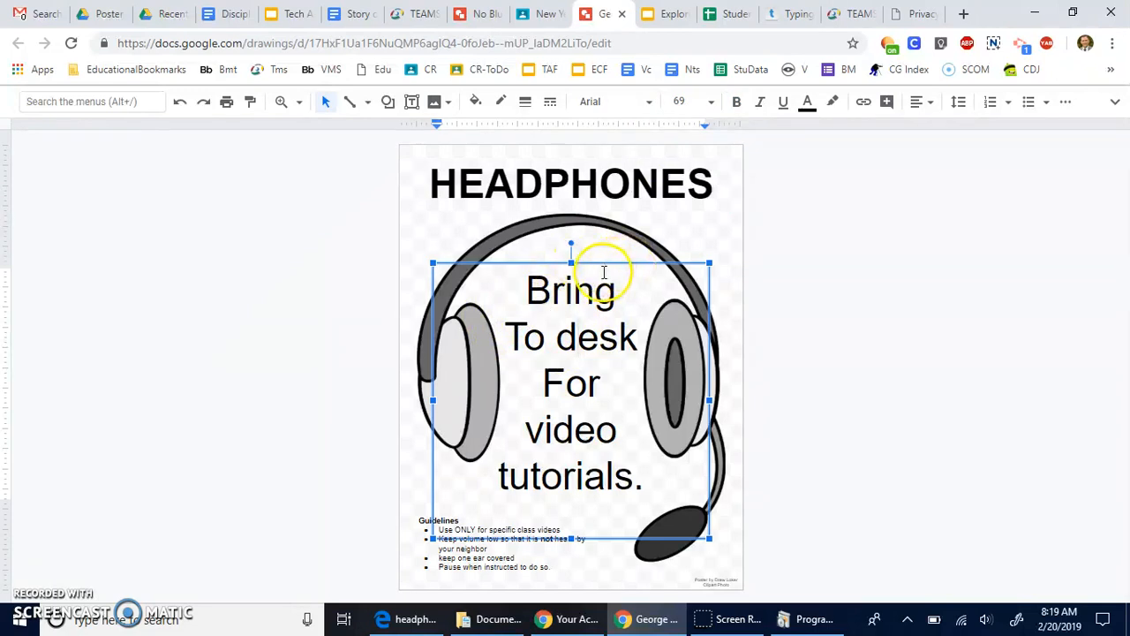
click(477, 548)
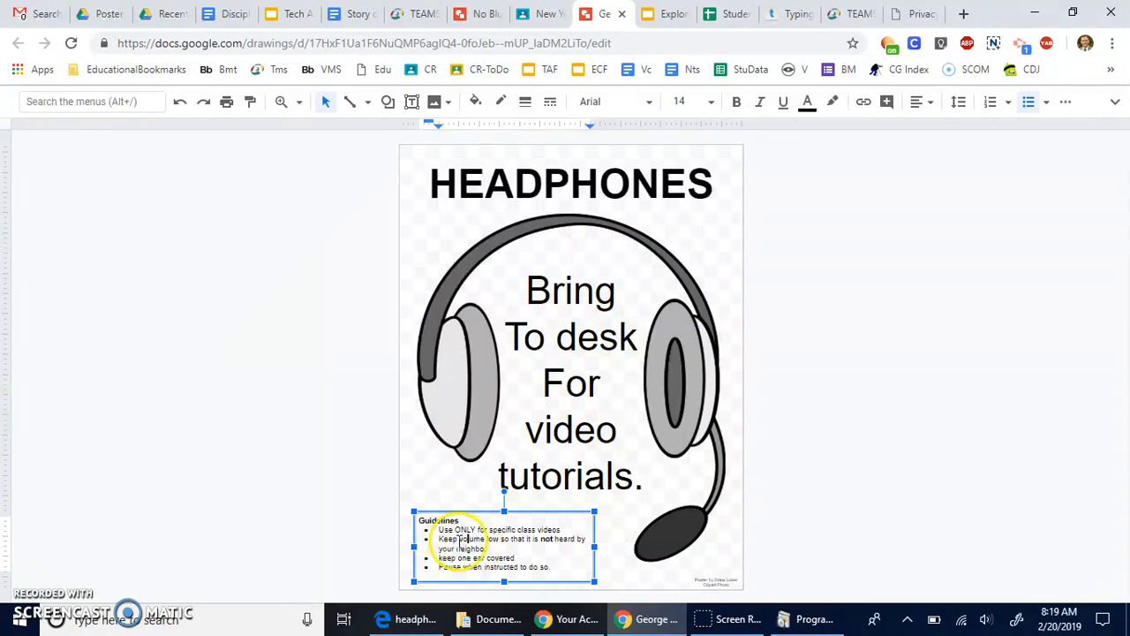
Step: Set the "Guidelines" heading to font size 18
click(432, 521)
double_click(432, 520)
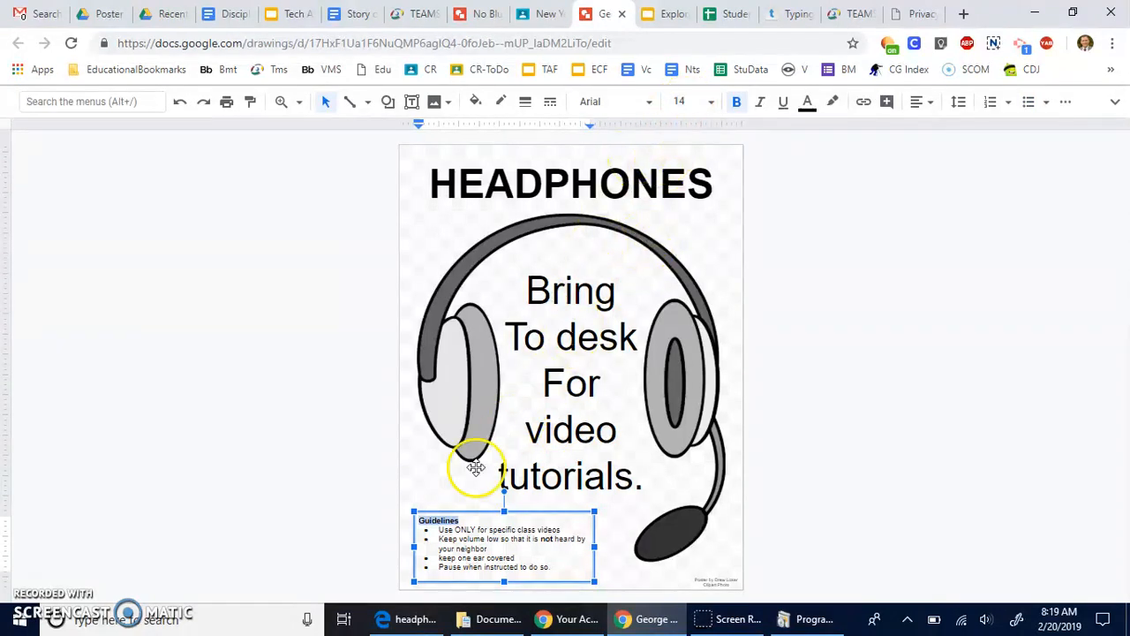
click(686, 102)
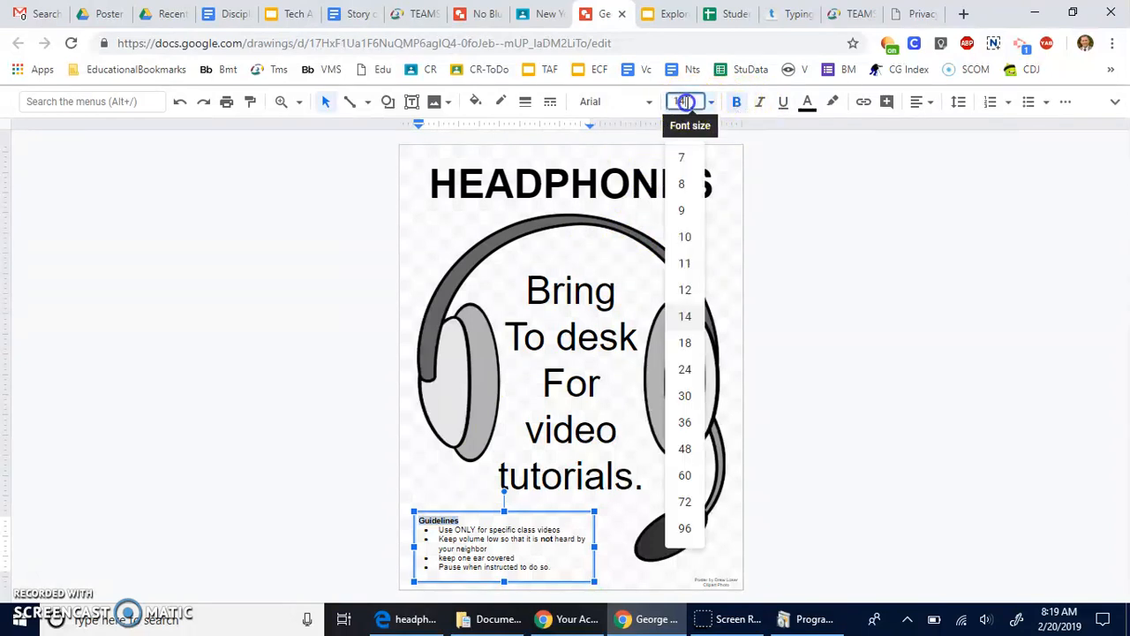
text(18)
key(Return)
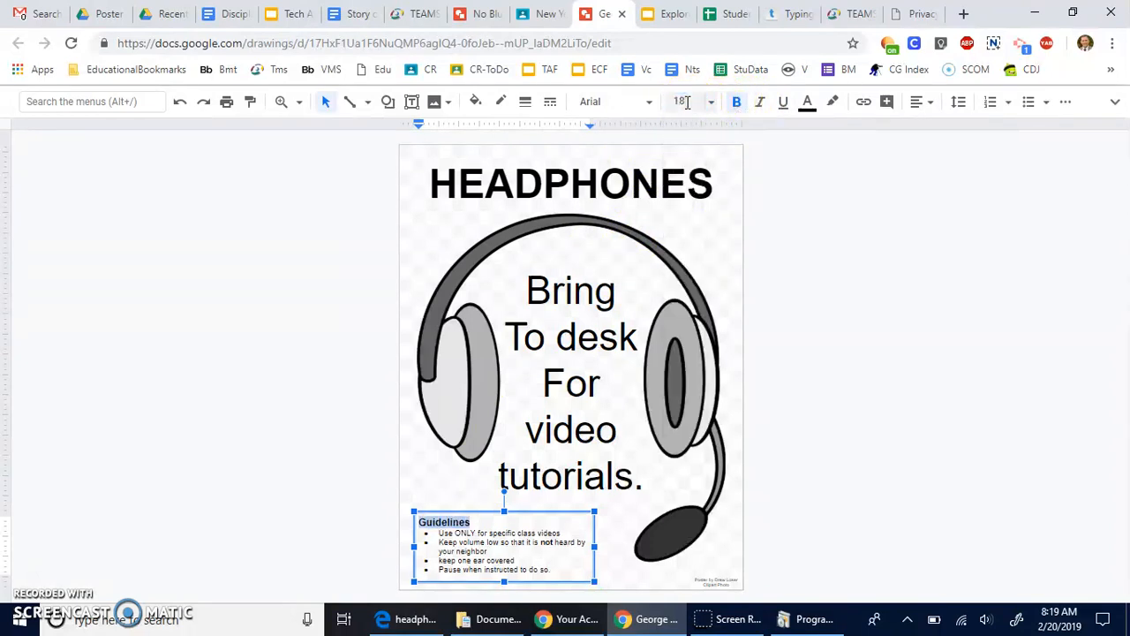
Step: Inspect the text formatting of the bulleted guidelines and of the HEADPHONES title
click(523, 533)
drag(550, 570, 413, 535)
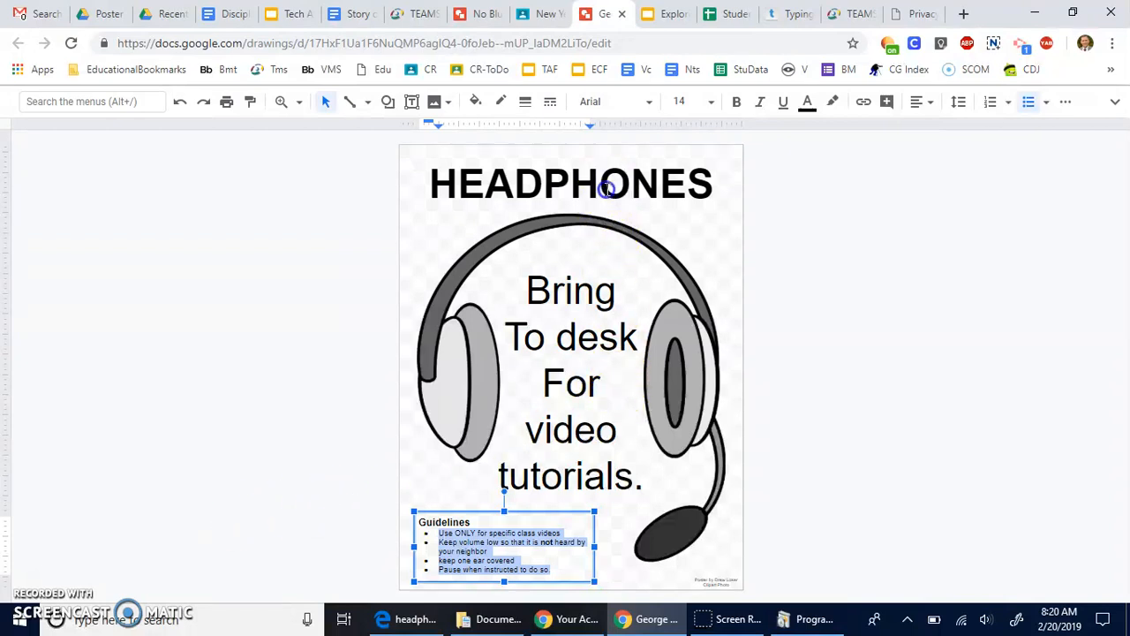
click(607, 188)
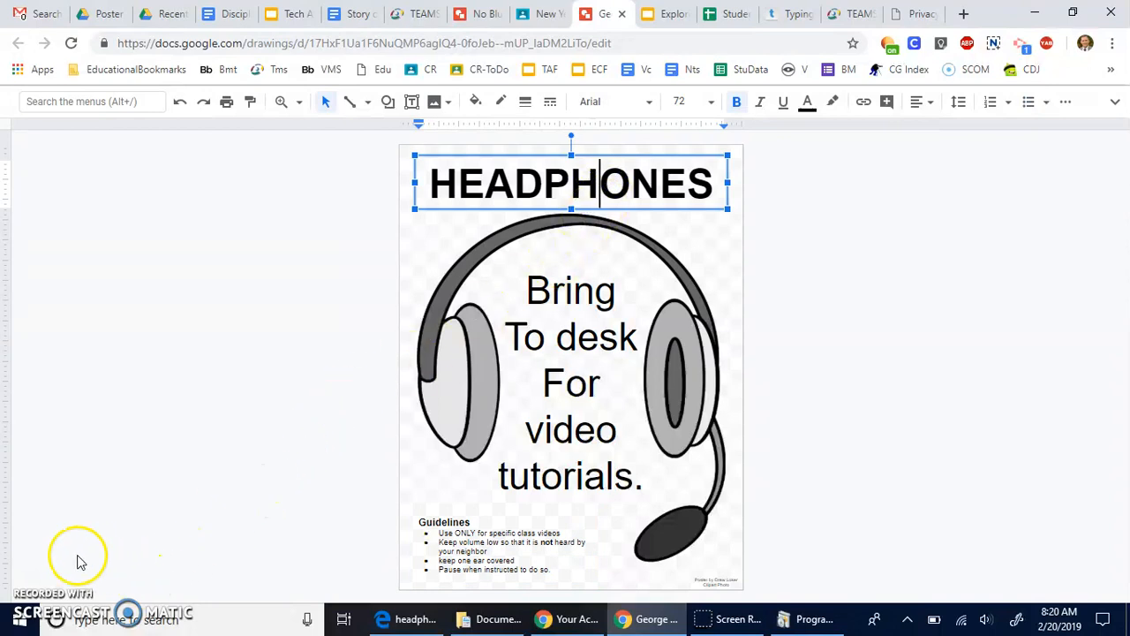